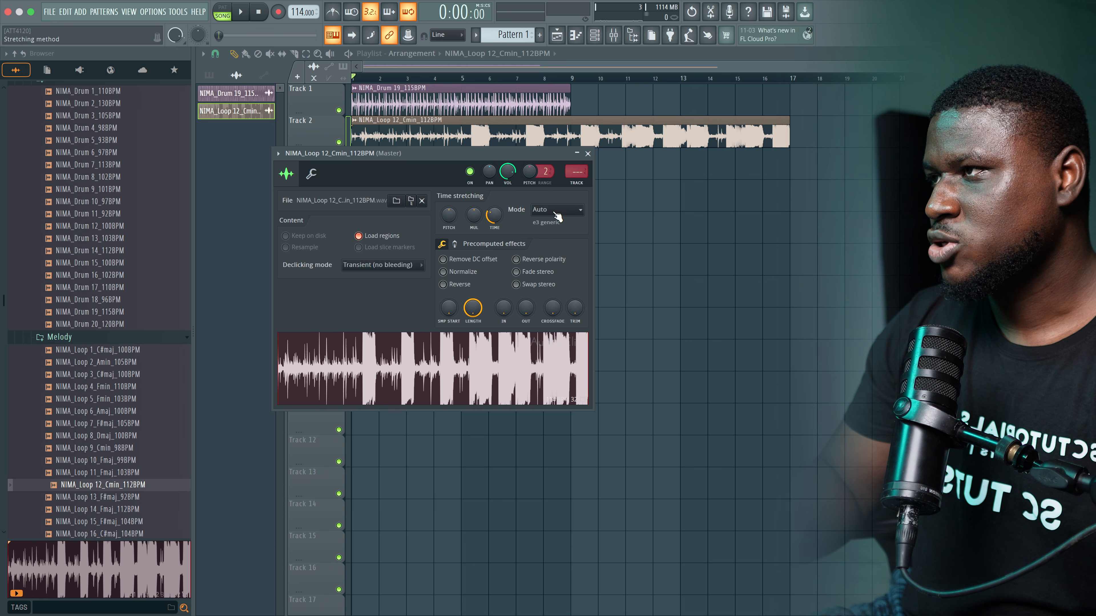
Set the NIMA_Loop 12 clip's time-stretching mode to Stretch, lower its channel volume to 50% and play the arrangement.
left_click(557, 216)
left_click(550, 241)
left_click_drag(507, 165, 546, 242)
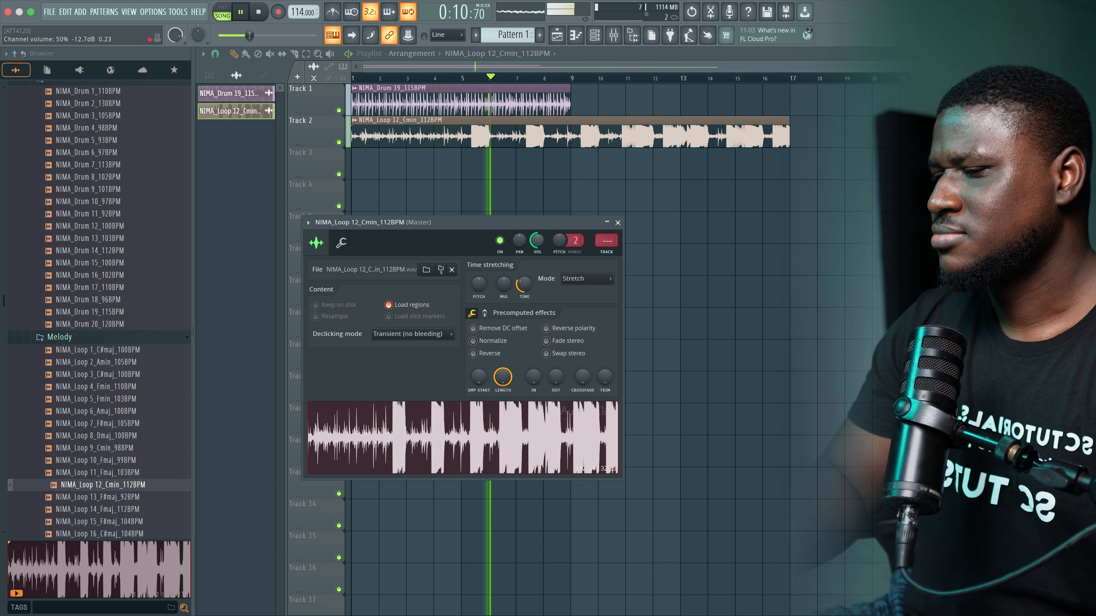
left_click(617, 222)
key("space")
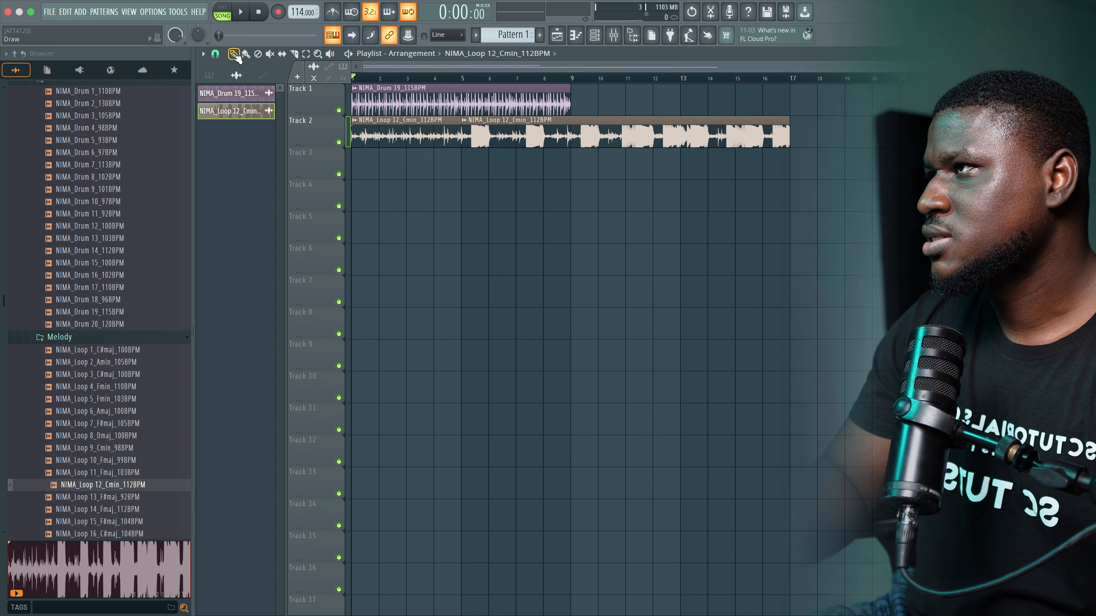
Remove the melody loop from bar 5 onward, split the drum loop at bar 5 and play the arrangement.
key("ctrl+z")
left_click(387, 103)
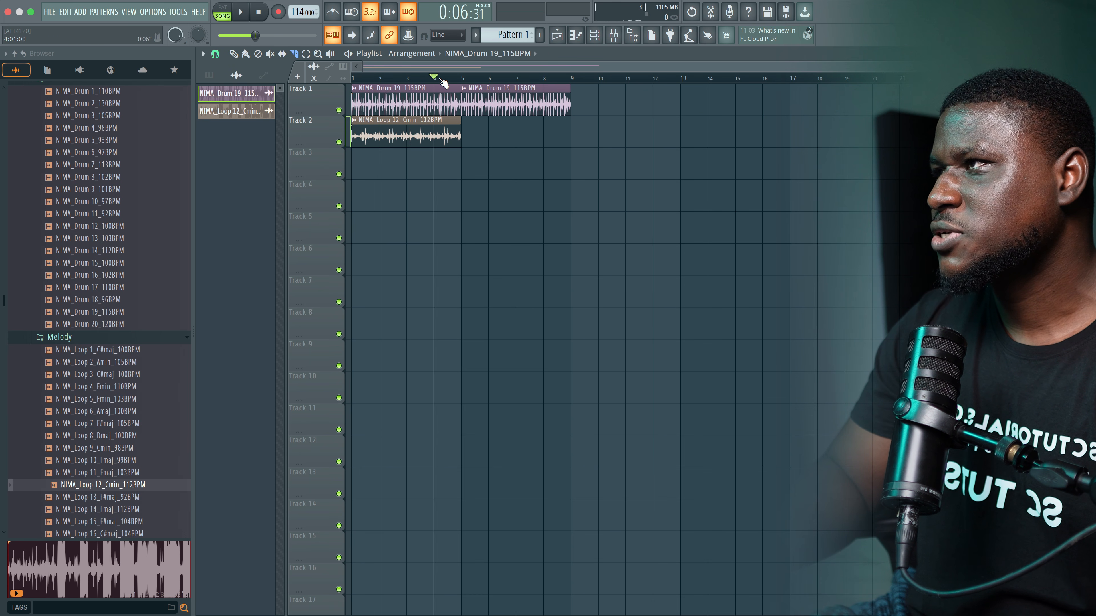
key("space")
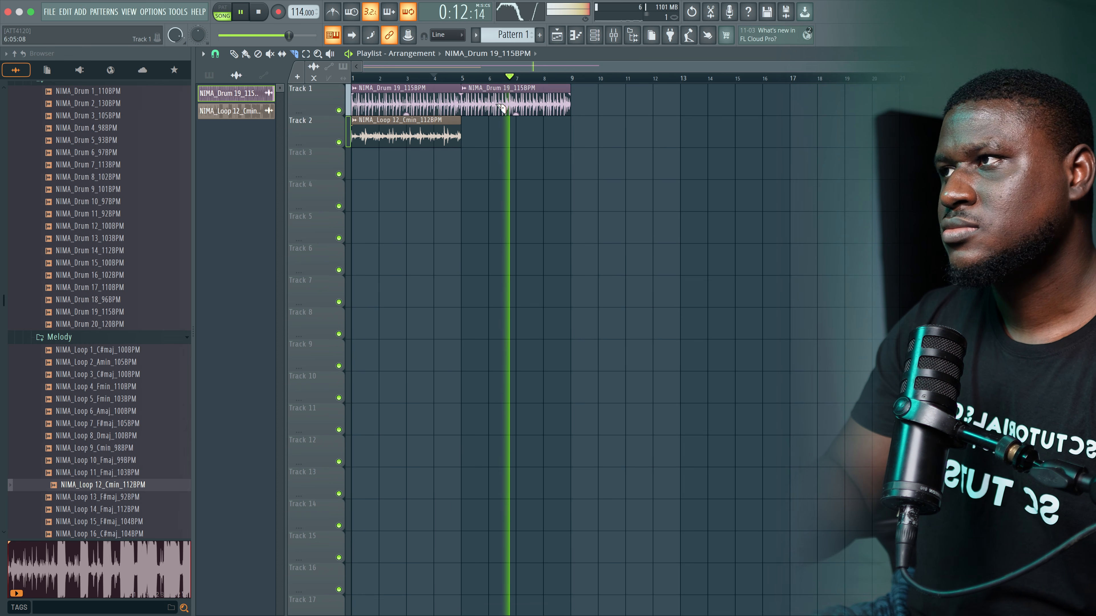
key("space")
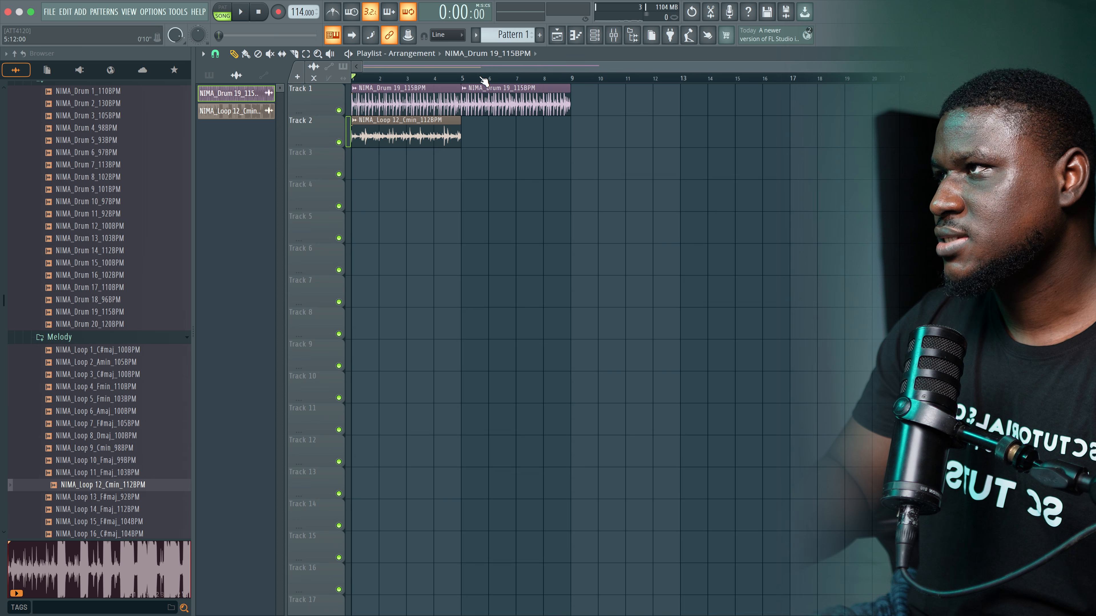
Set a playback loop over bars 1 to 4 and audition the drum and melody clips together.
left_click_drag(462, 78, 247, 107)
key("space")
scroll(410, 210, "up", 1)
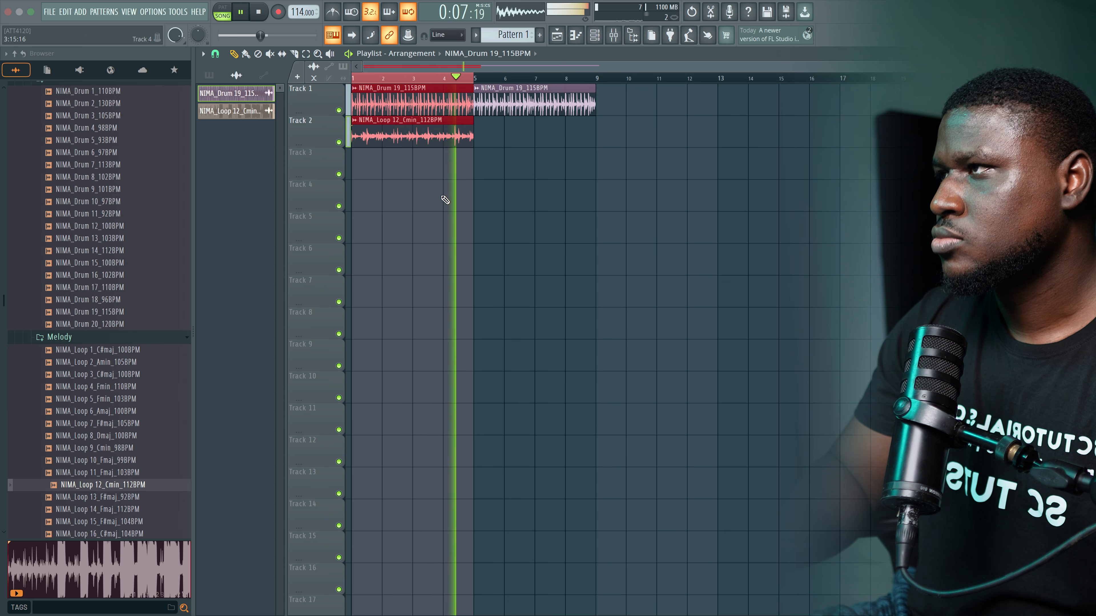
left_click(428, 168)
key("space")
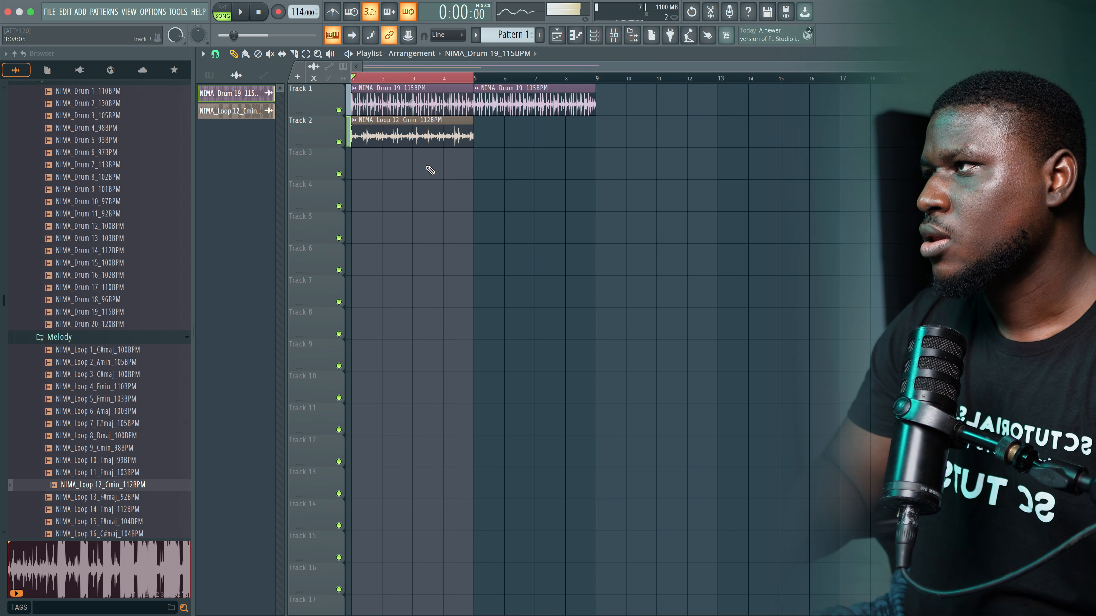
Set the melody loop's pitch shift to +300 cents and its channel volume to 40%.
double_click(403, 135)
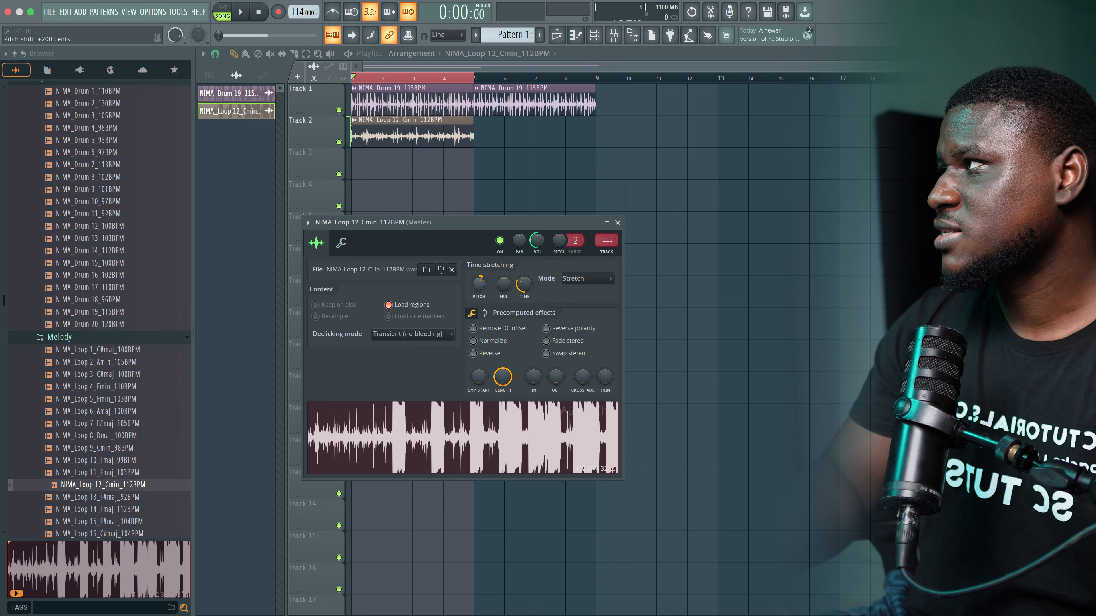
key("space")
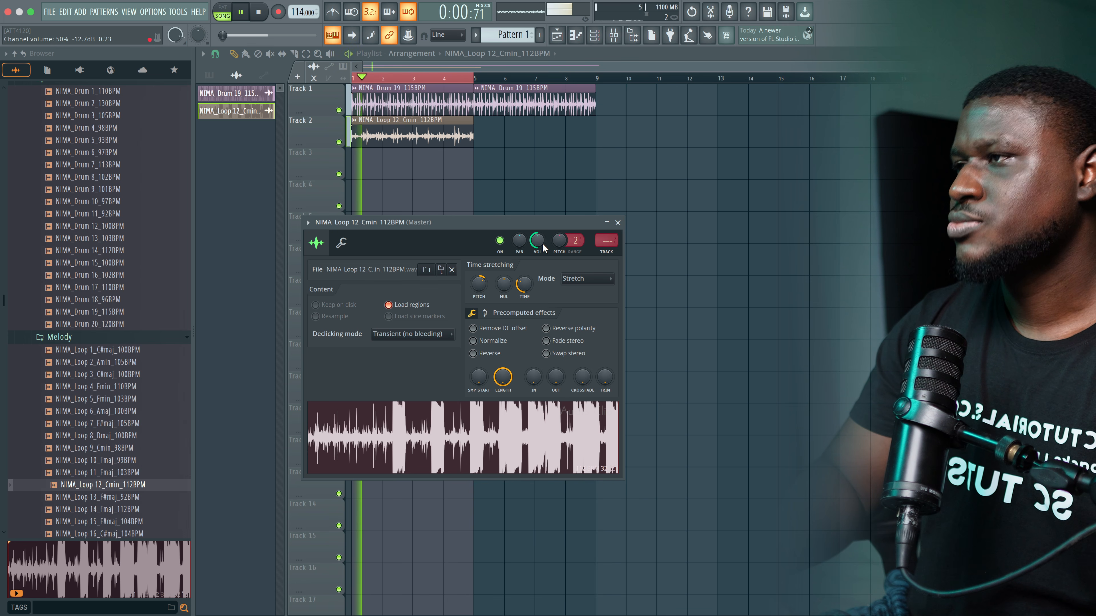
left_click_drag(540, 239, 541, 241)
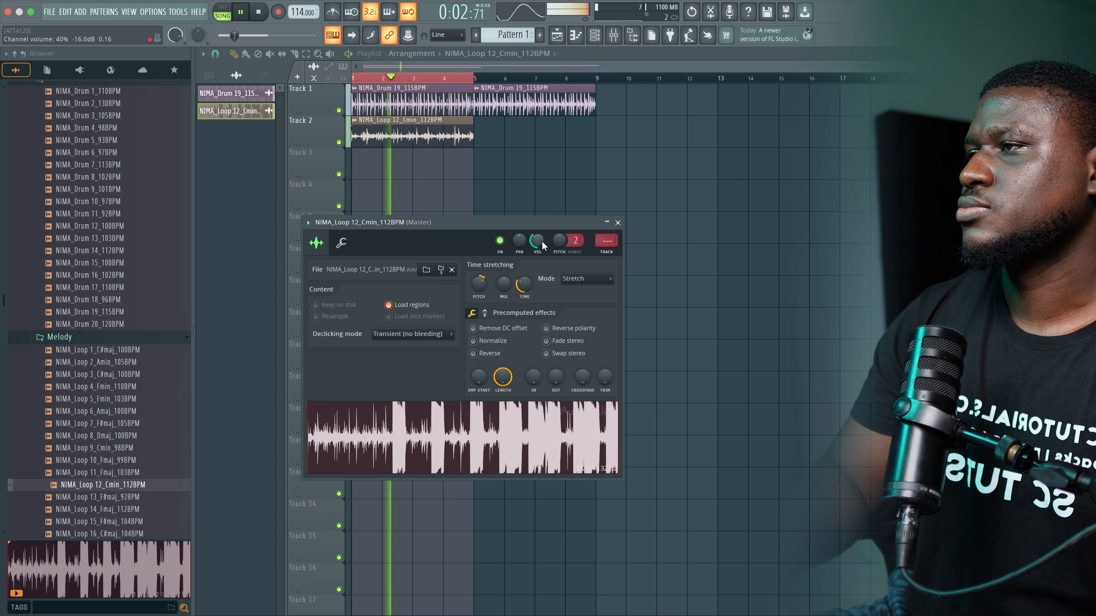
left_click(617, 223)
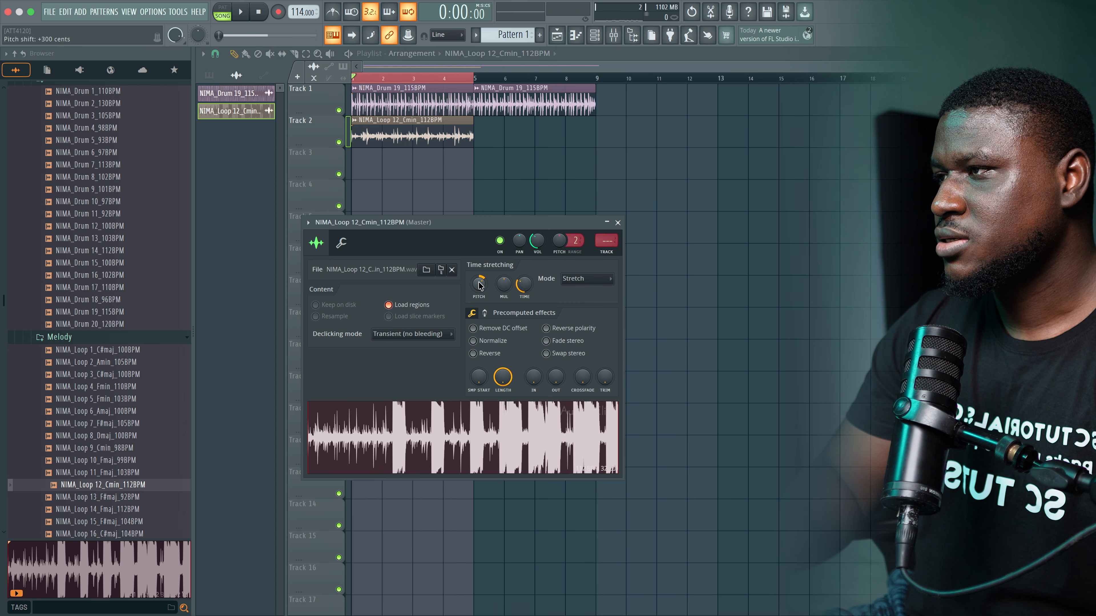
left_click(618, 223)
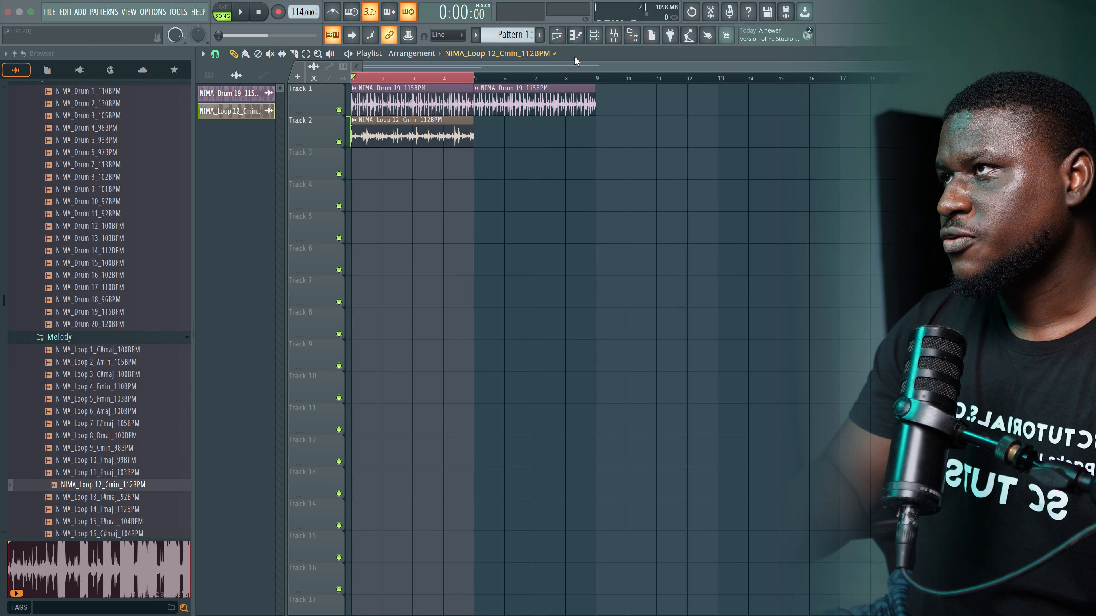
Place Pattern 1 at bar 1 of Track 3 and display all channels in the channel rack.
scroll(529, 35, "up", 1)
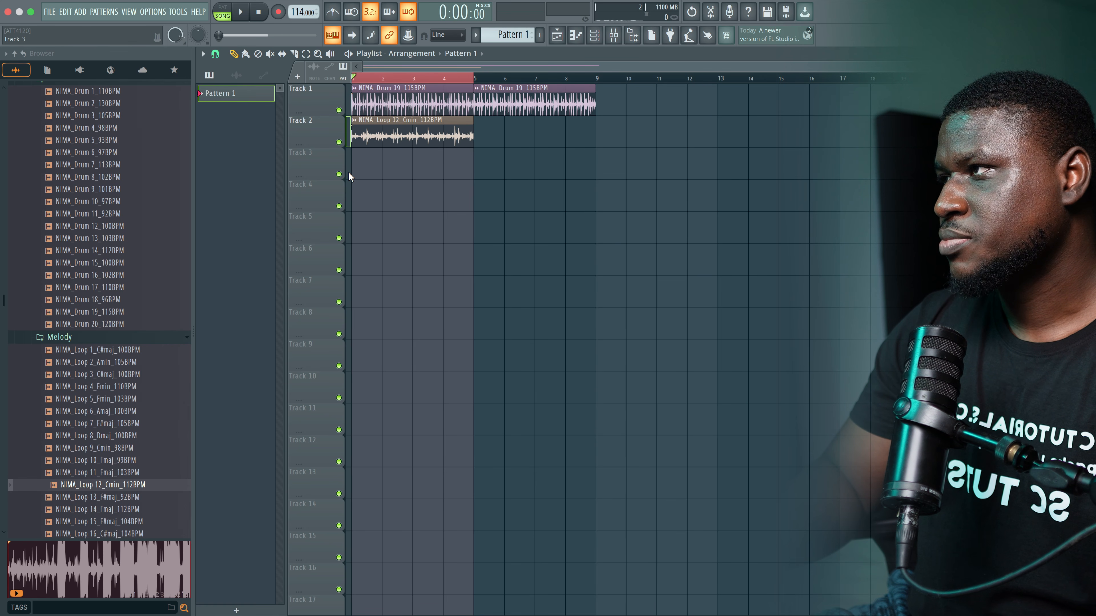
left_click(380, 174)
left_click(595, 36)
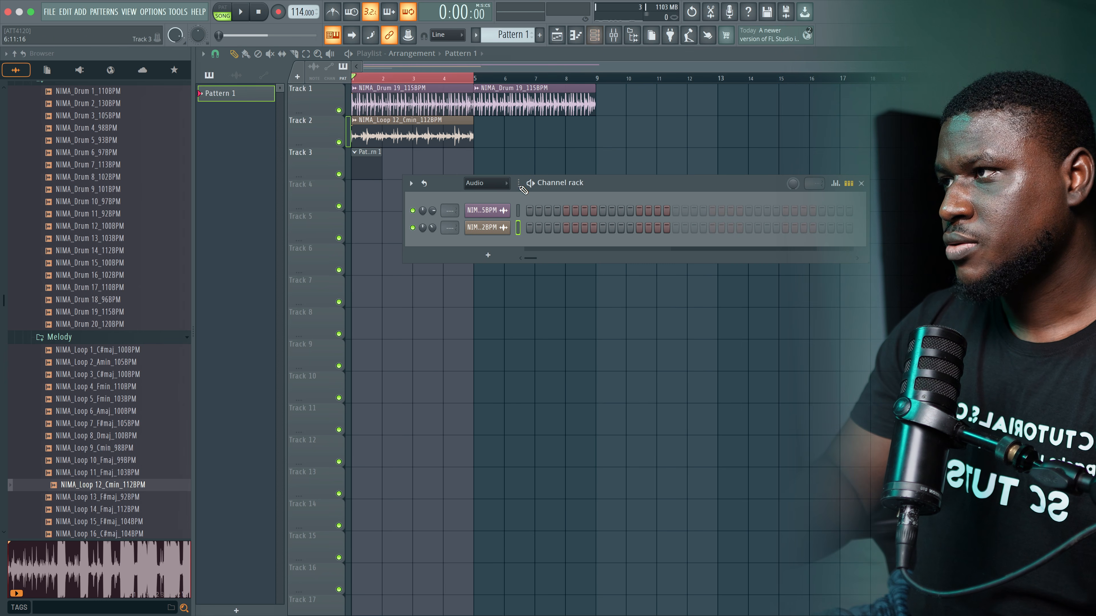
left_click(483, 187)
left_click(484, 198)
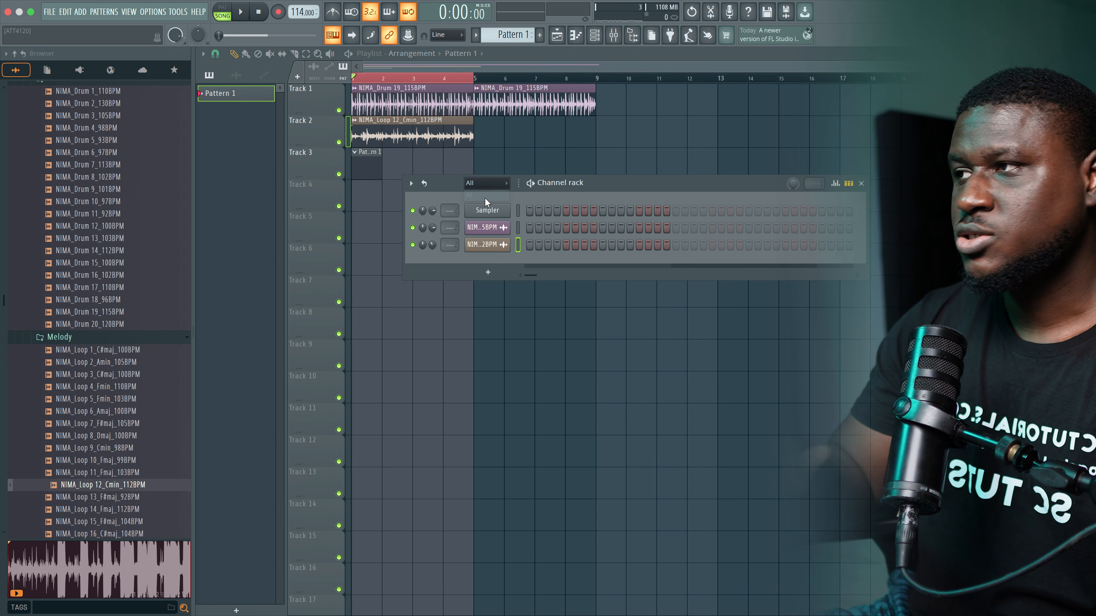
Add a Morphine channel and load the PAD Angelic MC preset from the Pads & Atmos bank.
left_click(488, 272)
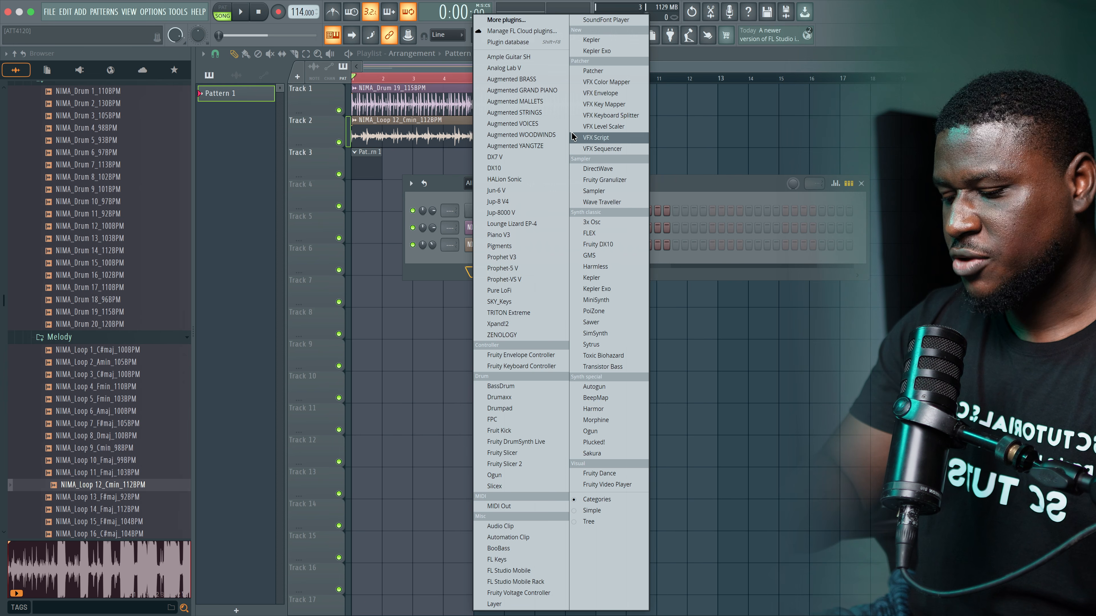
left_click(595, 420)
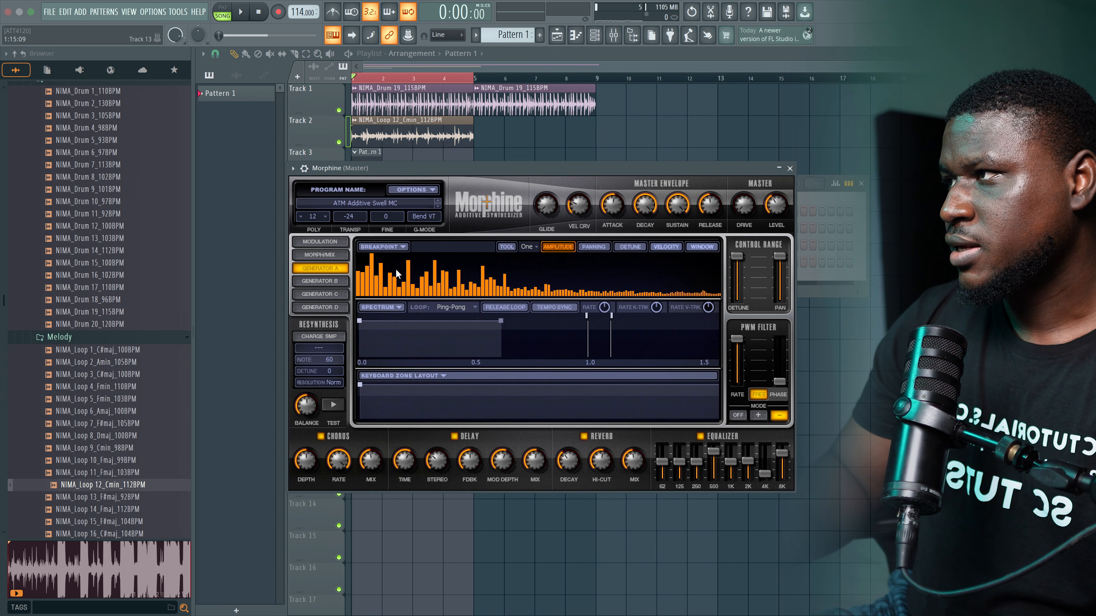
left_click(383, 204)
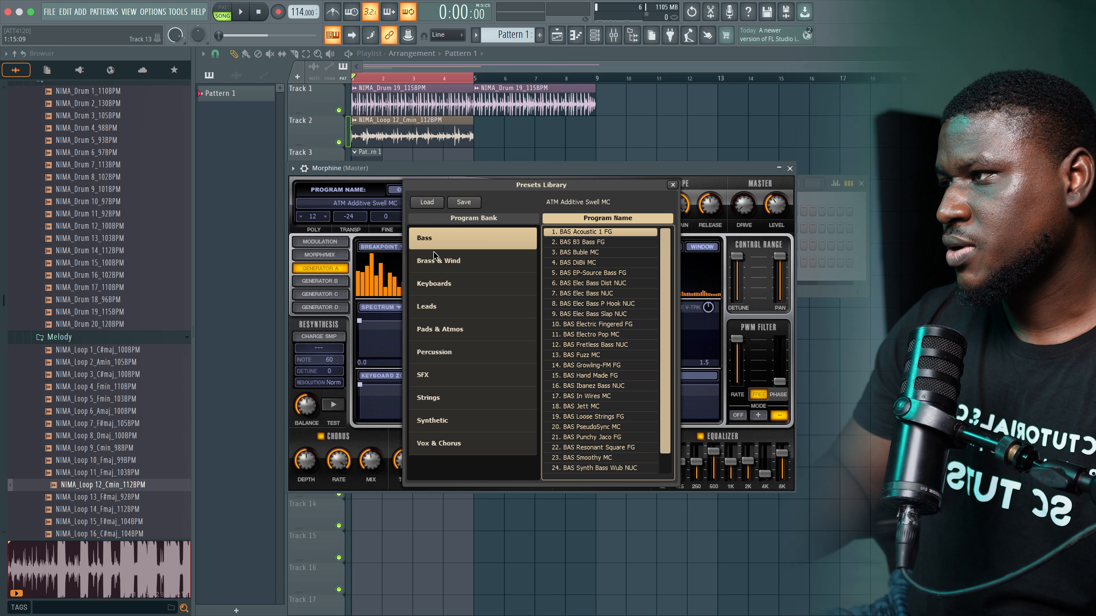
left_click(440, 329)
scroll(582, 276, "down", 1)
left_click(582, 263)
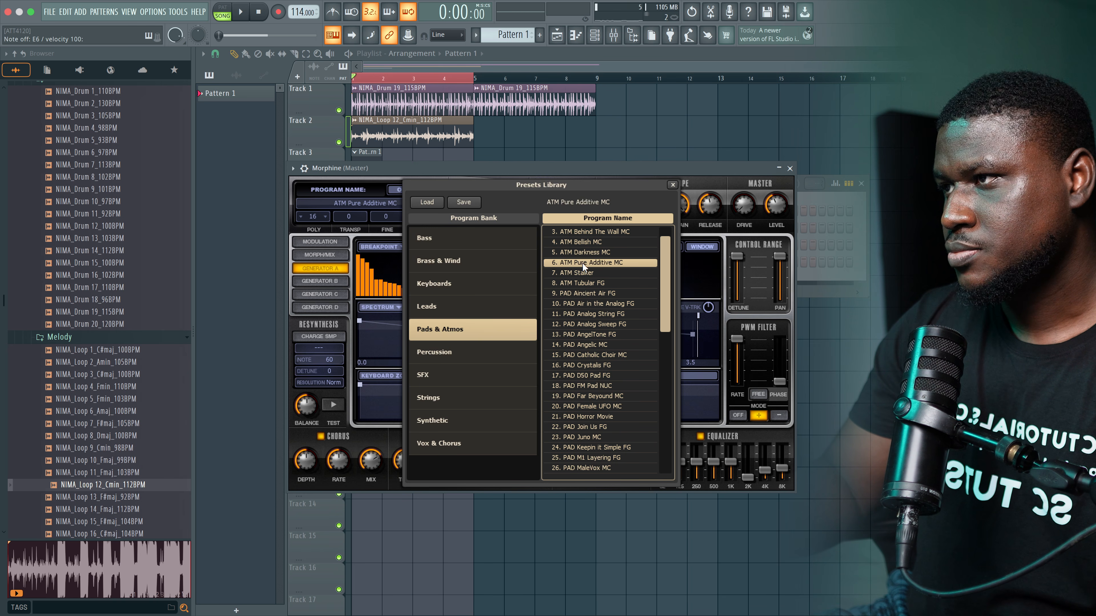
left_click(580, 345)
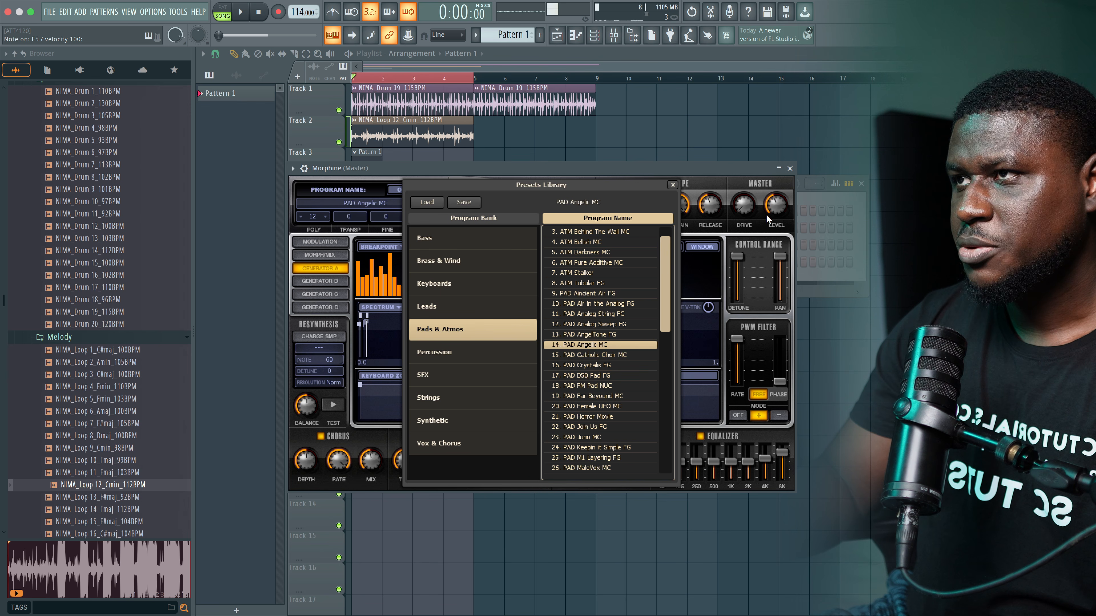
left_click(789, 169)
Set the scale snapping in Morphine's piano roll to D# Minor Natural (Aeolian).
right_click(484, 261)
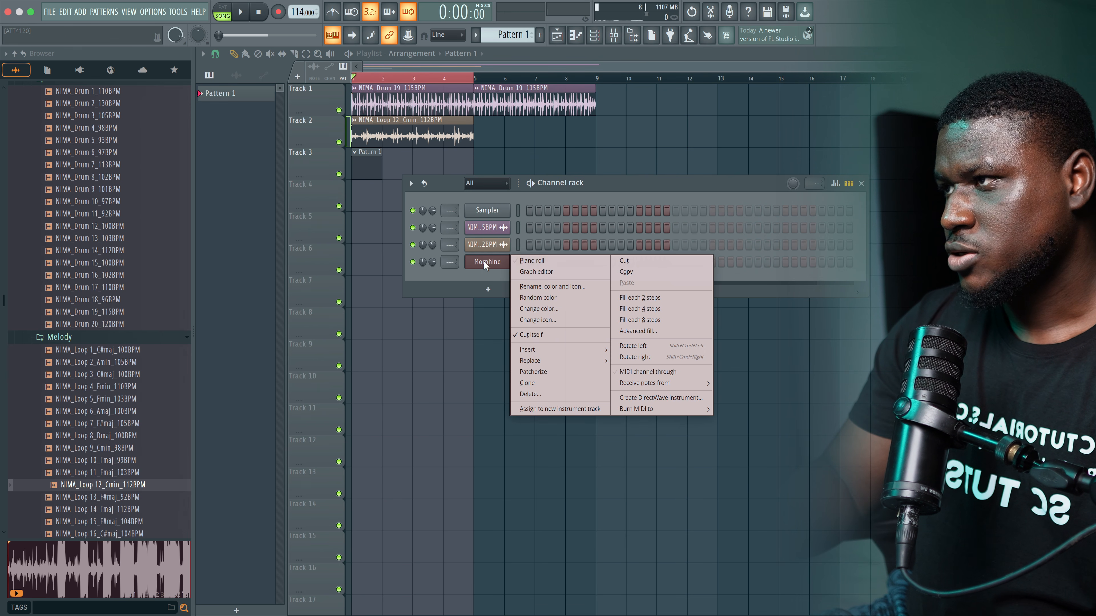
left_click(530, 262)
left_click(237, 53)
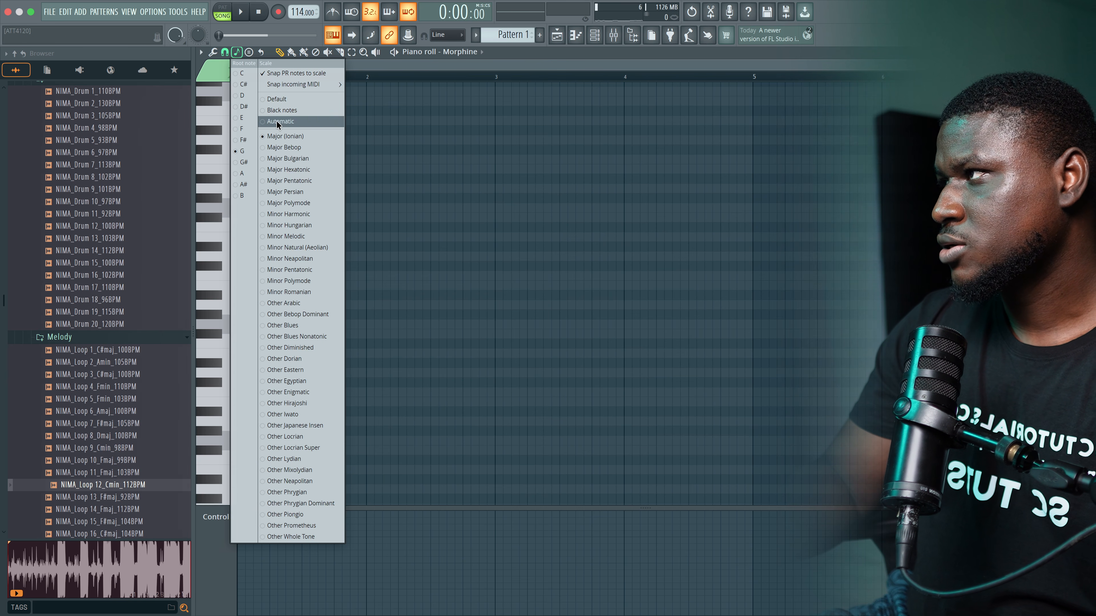
left_click(244, 107)
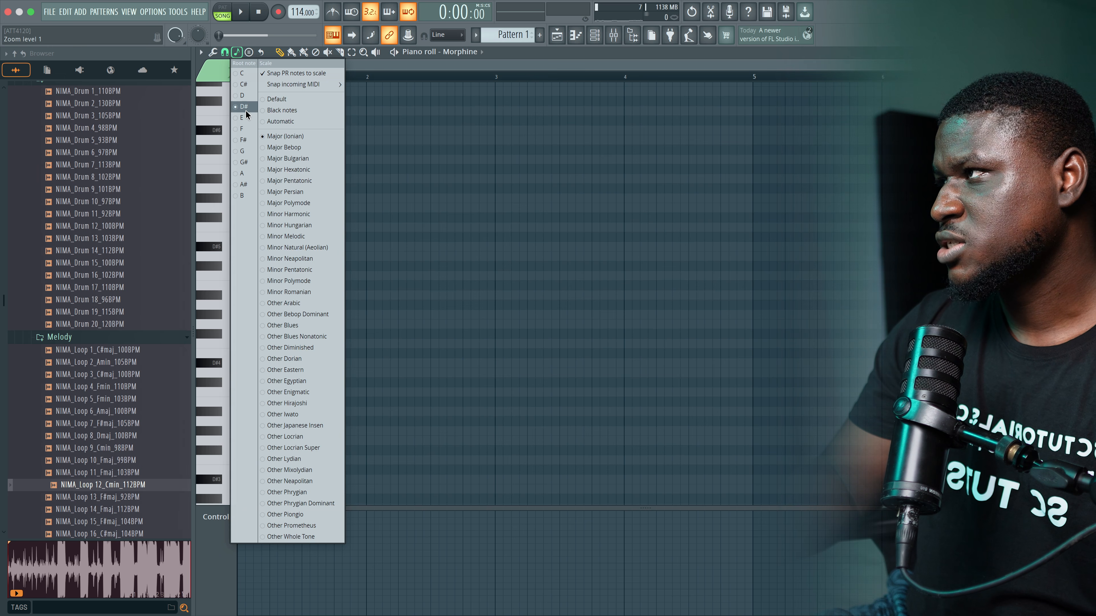
left_click(298, 248)
Draw a D#4 note spanning bars 1 to 4 in Morphine's piano roll and play it with the loops.
left_click(215, 248)
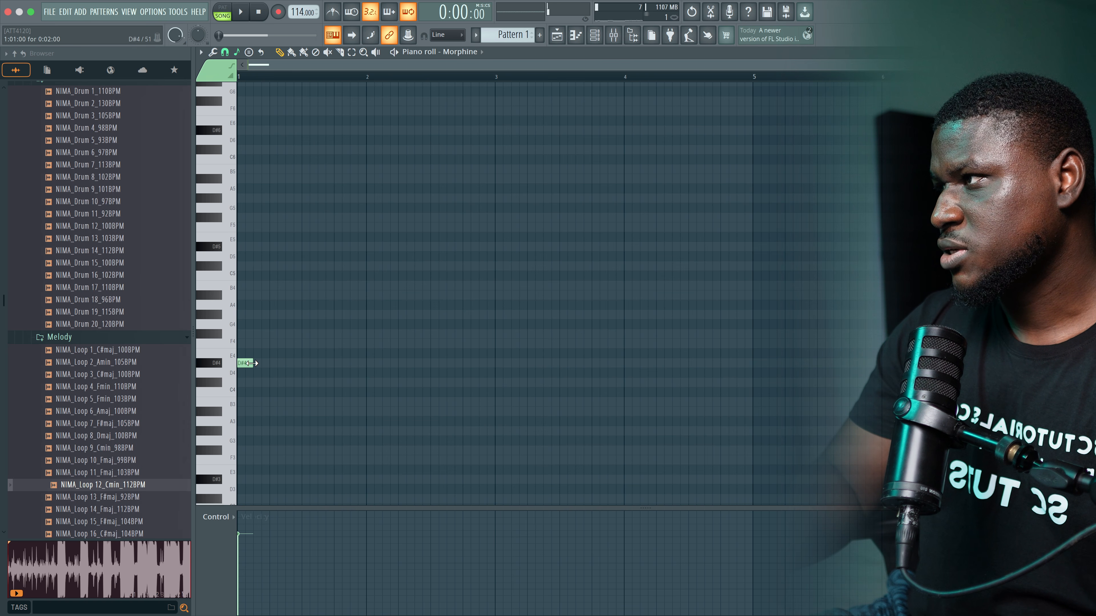
left_click_drag(379, 368, 754, 376)
key("space")
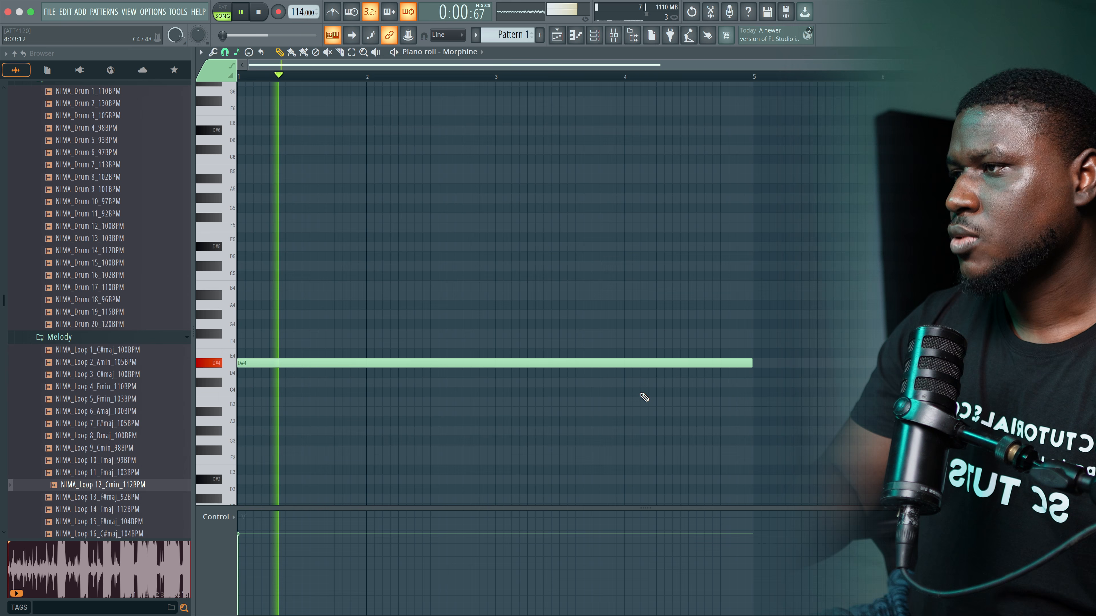
left_click(595, 36)
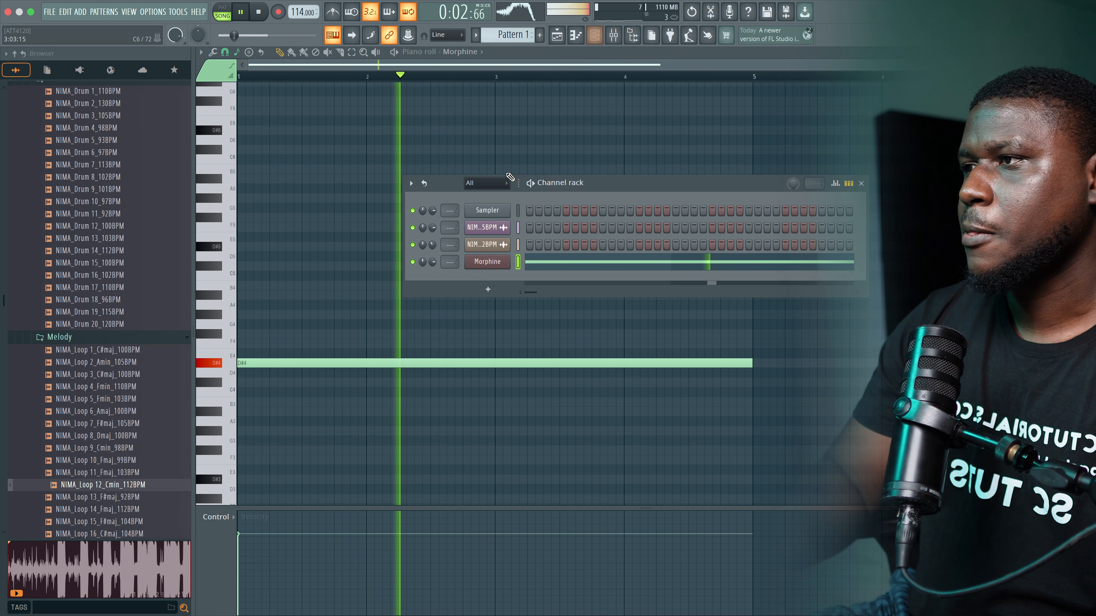
key("space")
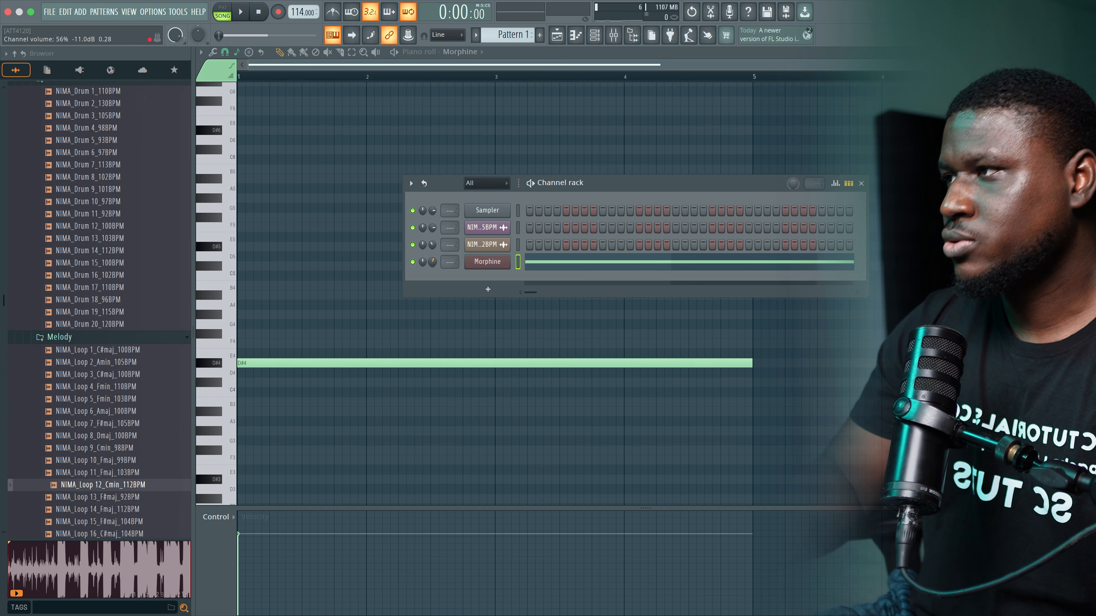
key("space")
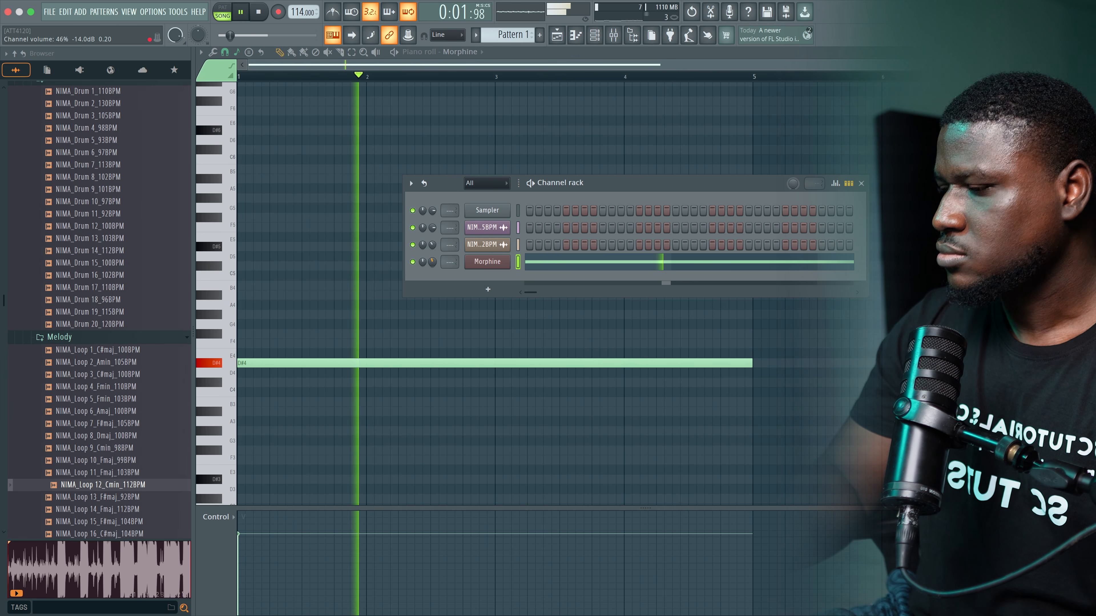
right_click(278, 269)
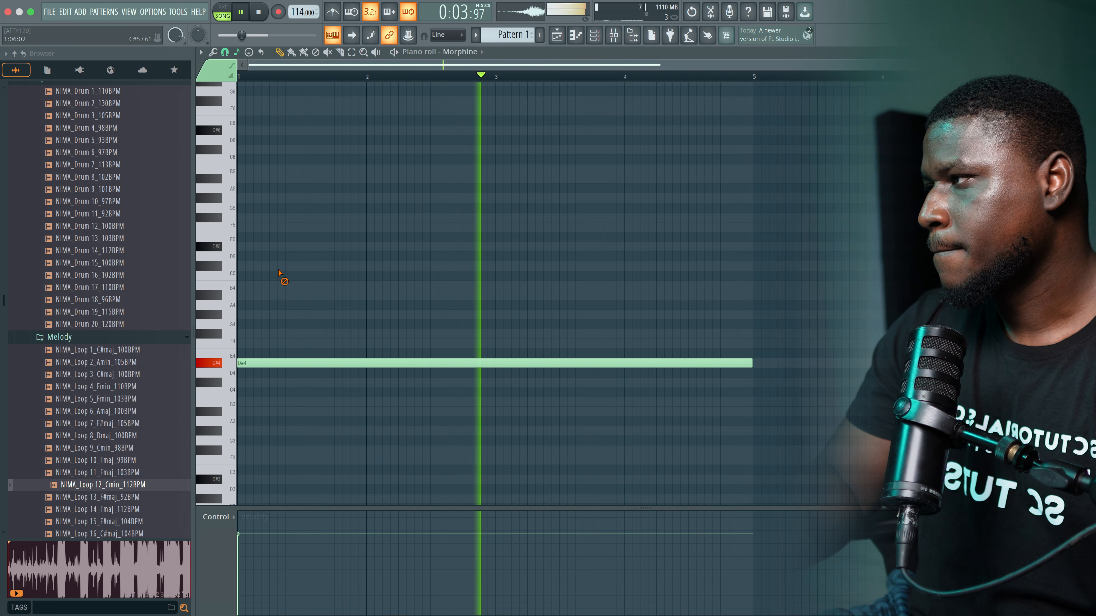
key("space")
Add a four-bar D#3 note an octave below the existing Morphine note and play the result.
left_click(248, 479)
key("space")
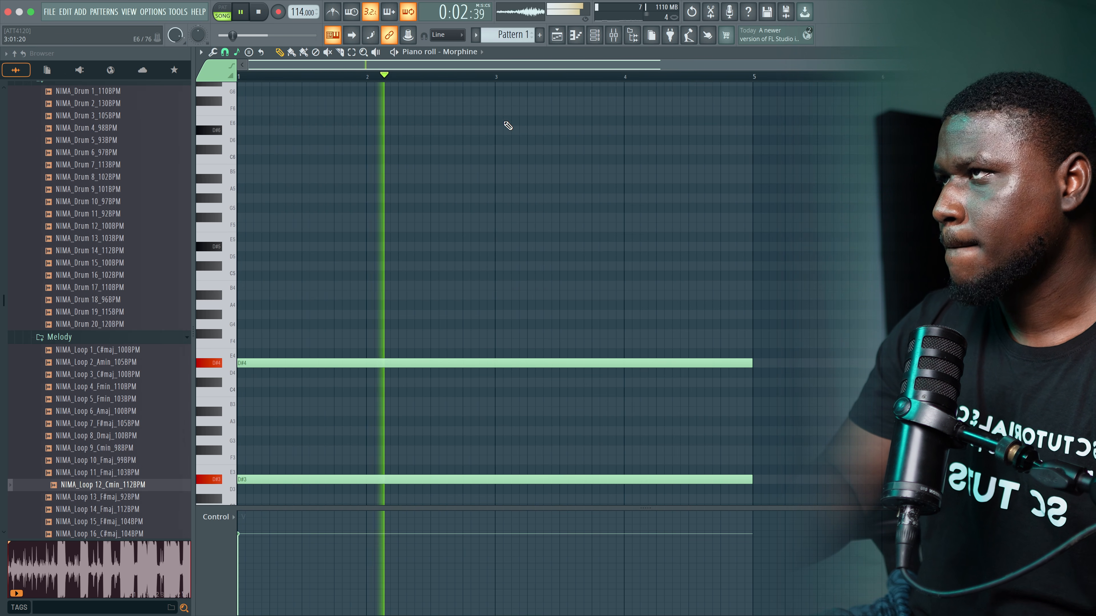
left_click(595, 35)
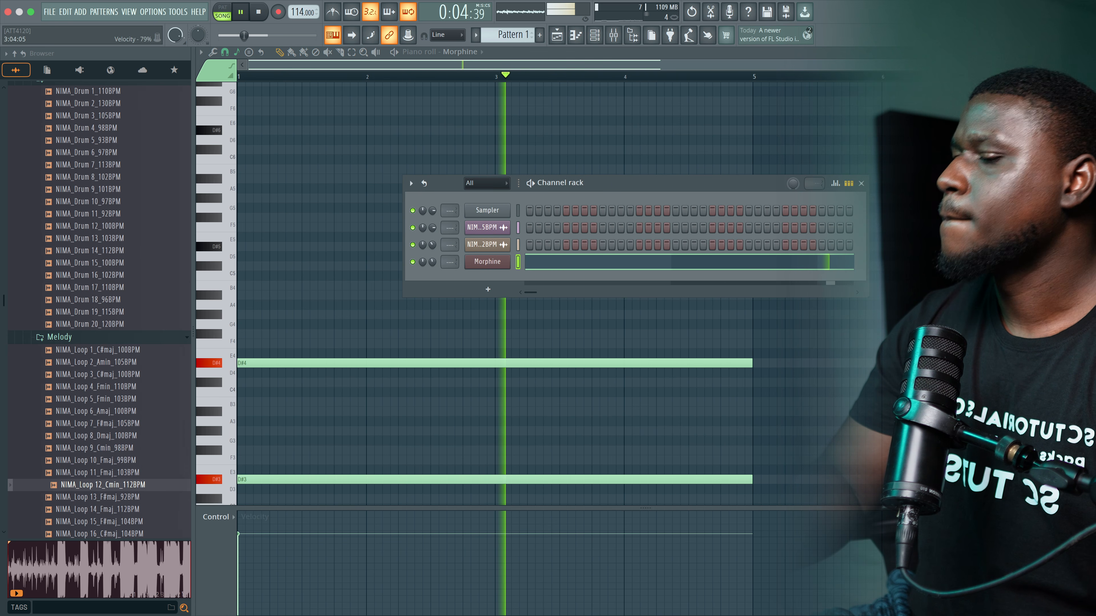
key("space")
Add a Toxic Biohazard channel and load the Bandpasser preset from its Leads bank.
left_click(488, 289)
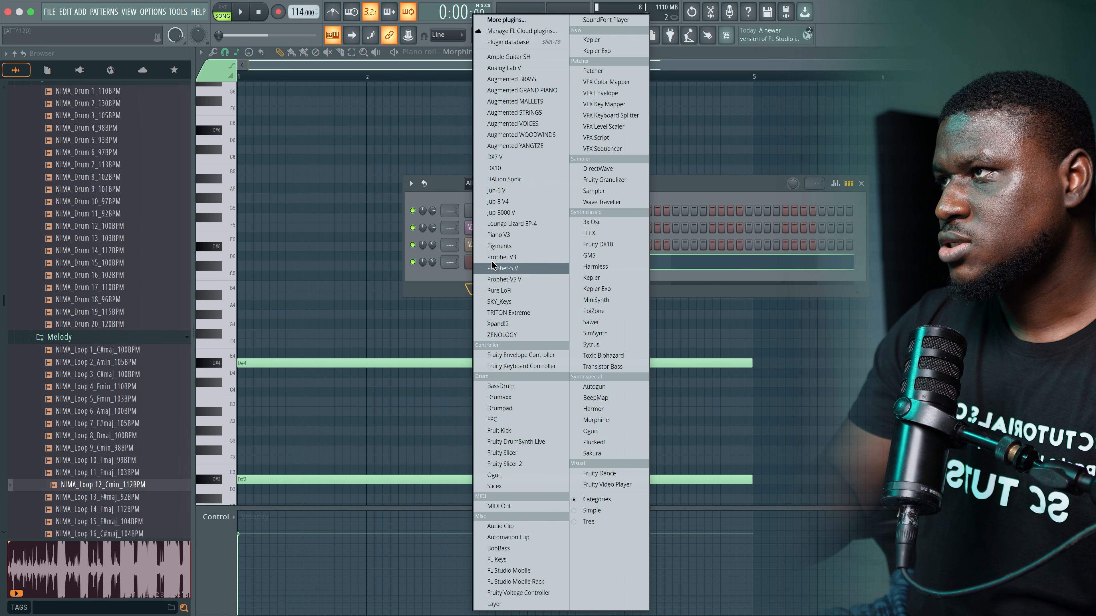
left_click(604, 356)
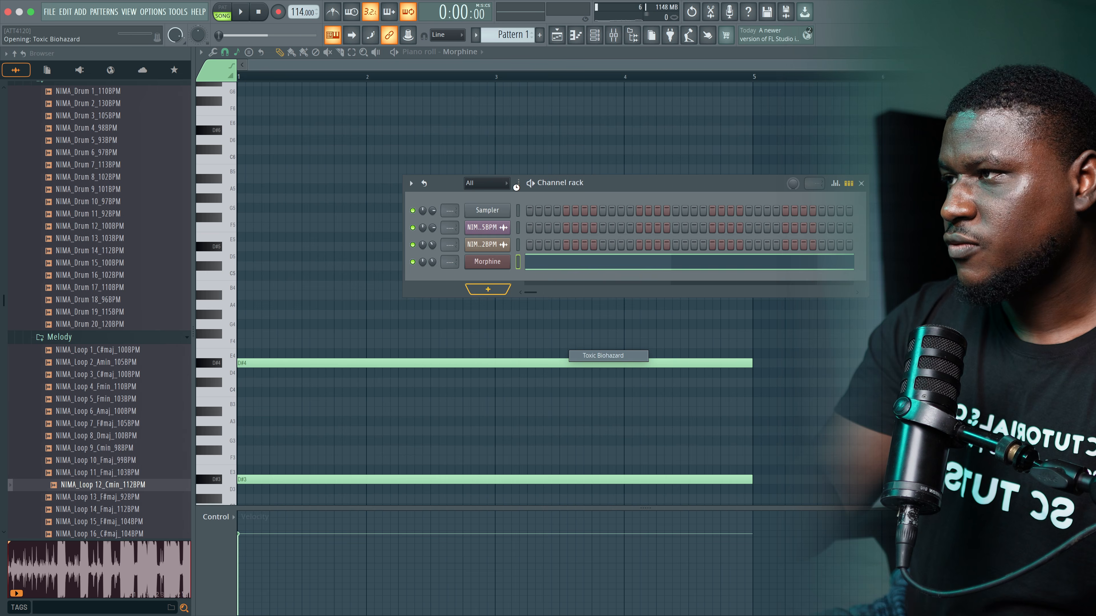
left_click(547, 207)
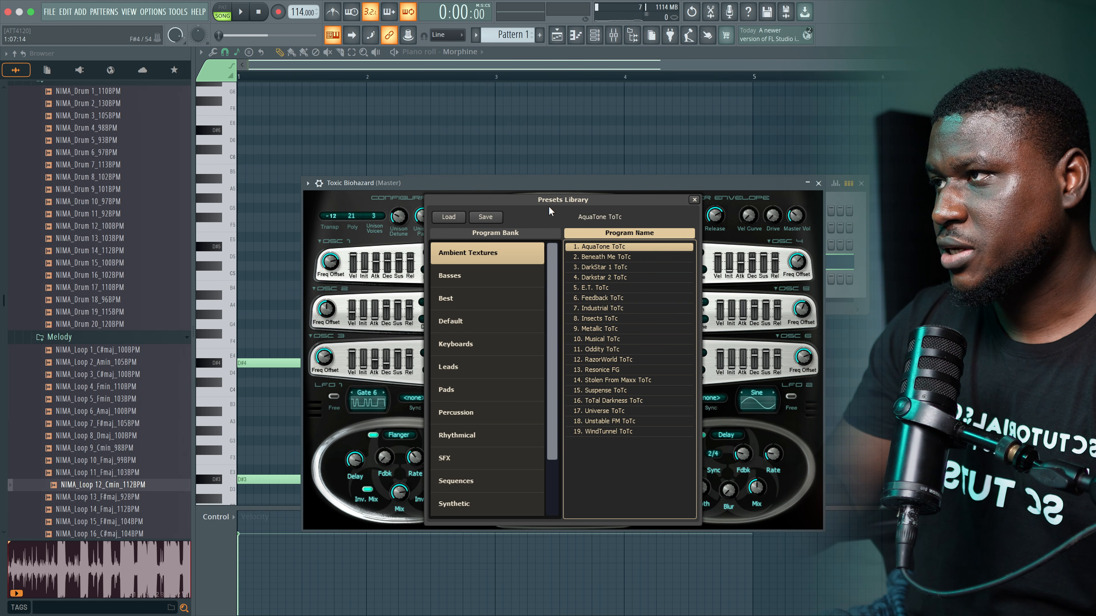
left_click(456, 371)
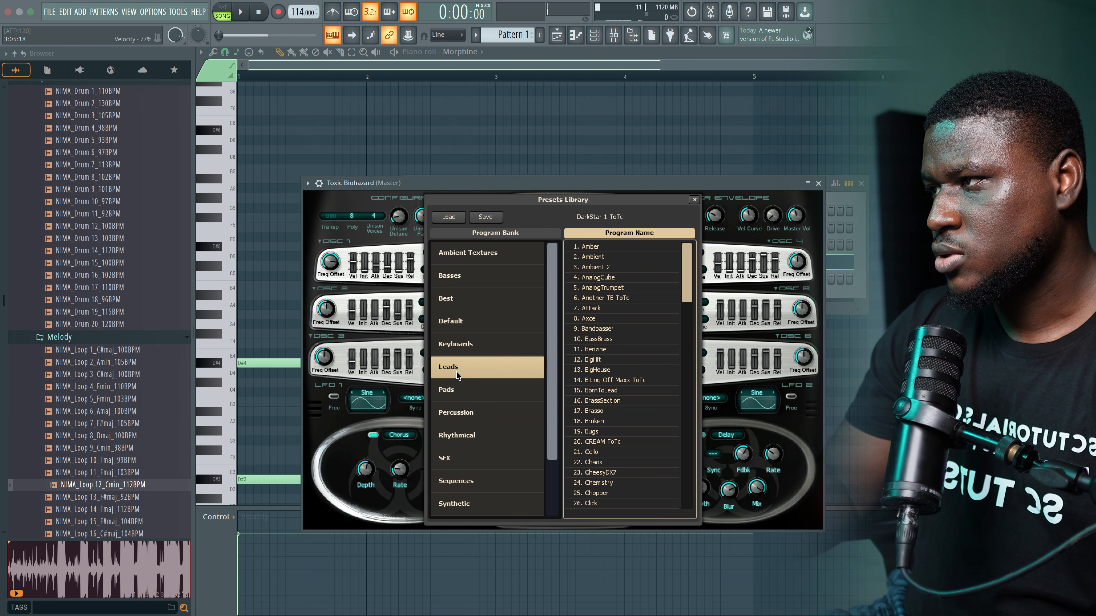
left_click(590, 259)
left_click(592, 328)
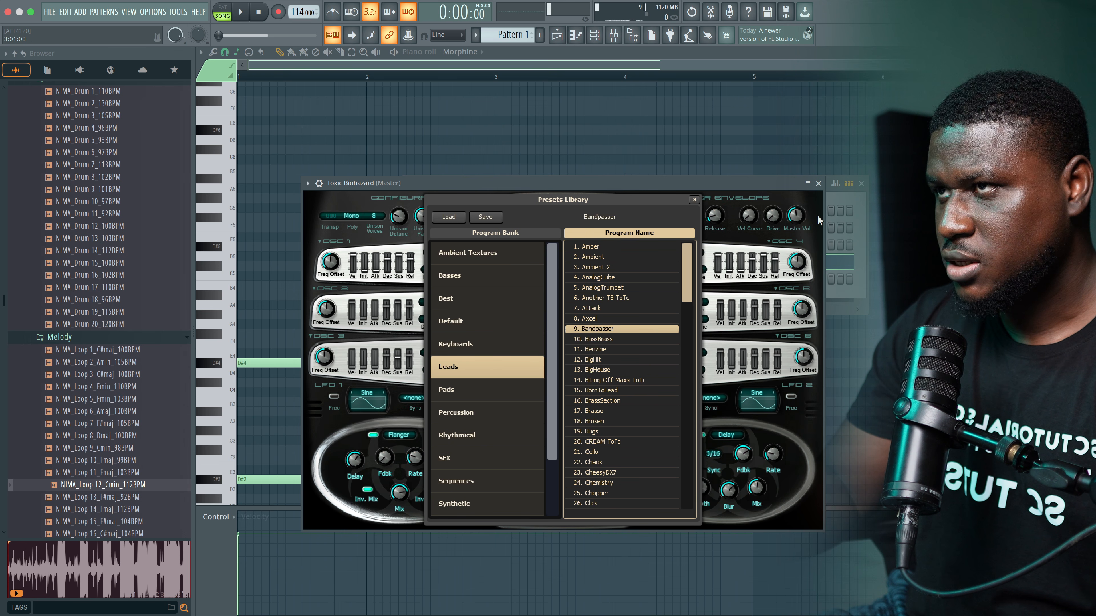
left_click(818, 184)
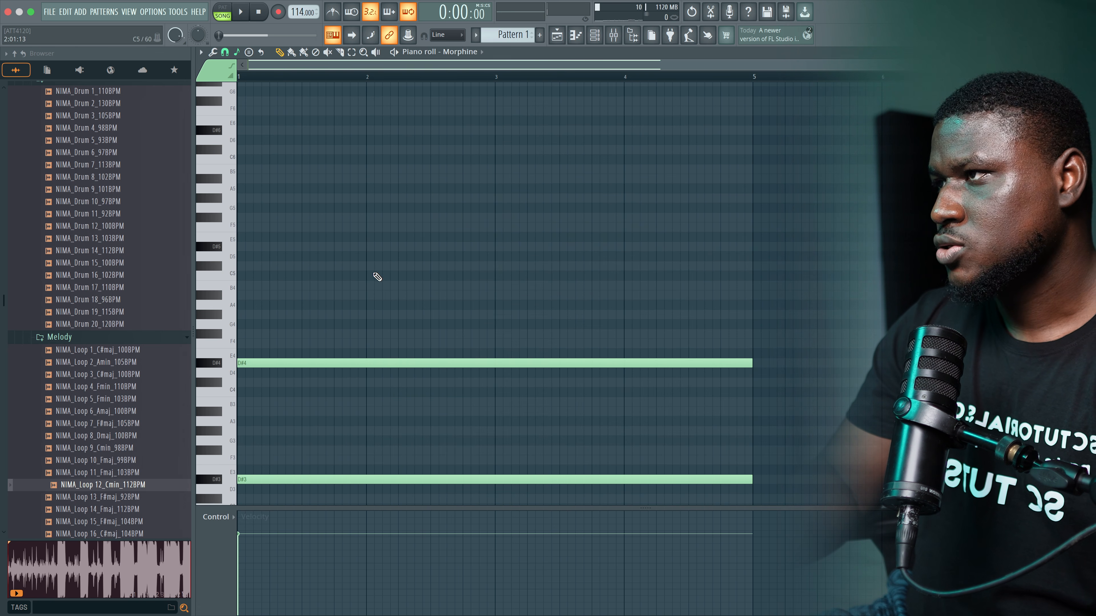
Place a two-step D#5 note on step 7 of bar 1 in Toxic Biohazard's piano roll and play it with the loops.
left_click(595, 37)
right_click(504, 282)
left_click(522, 276)
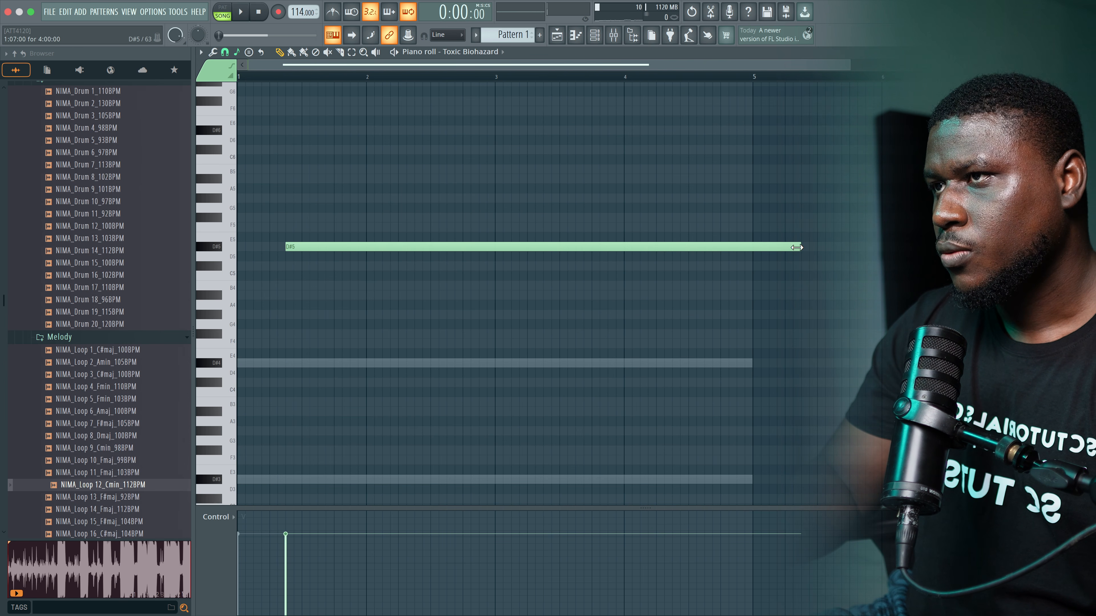
left_click_drag(796, 247, 481, 267)
key("space")
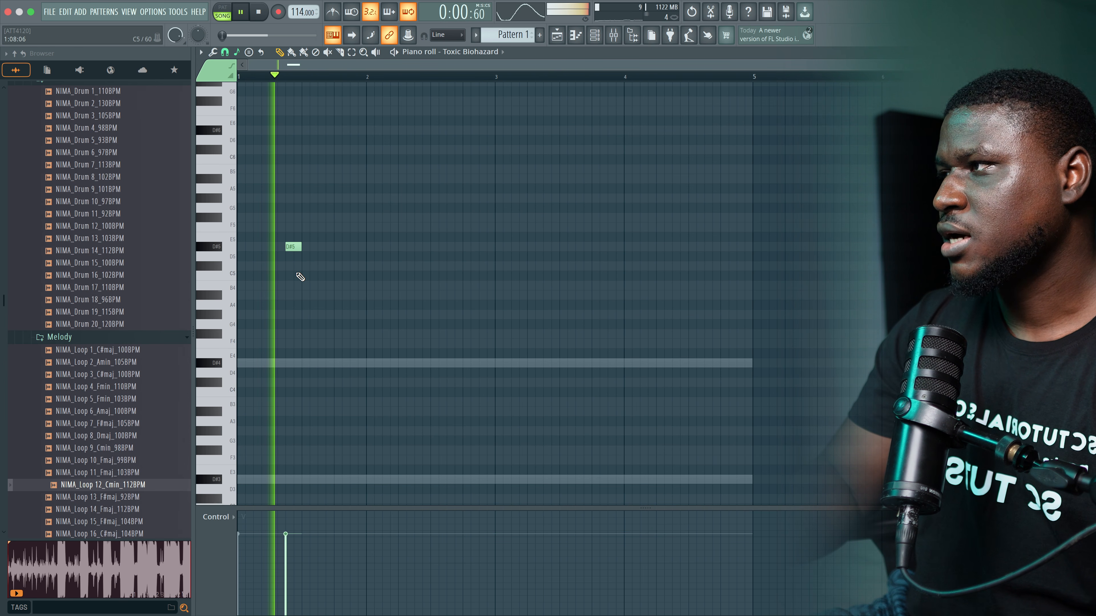
key("space")
key("space")
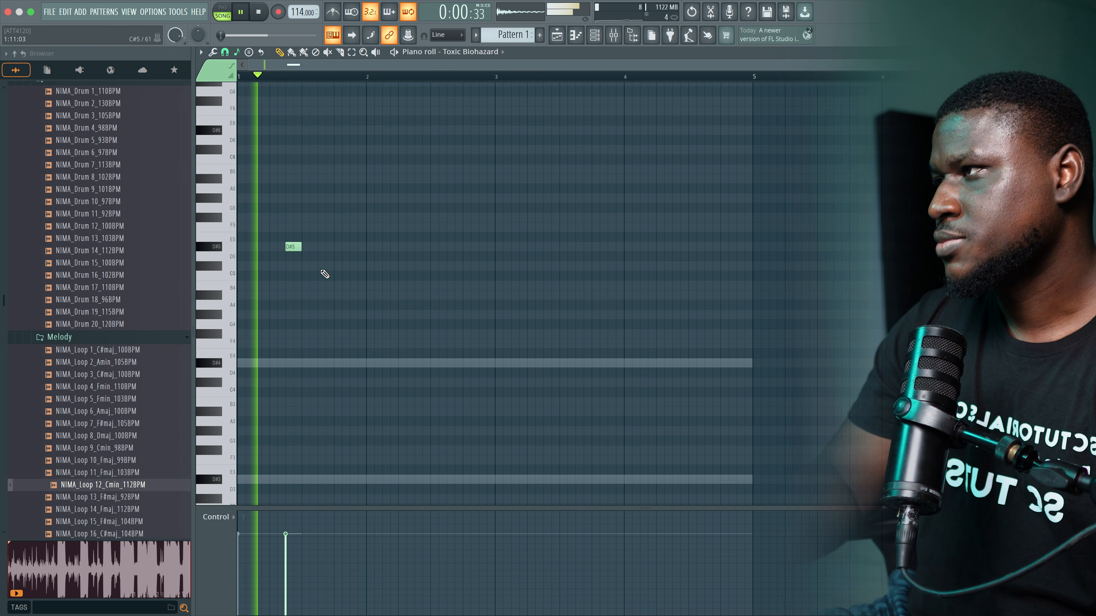
Add a matching D#5 note on step 15 of bar 1 and repeat the pair through bars 1 to 4.
left_click(355, 247)
key("space")
left_click_drag(387, 233, 232, 272)
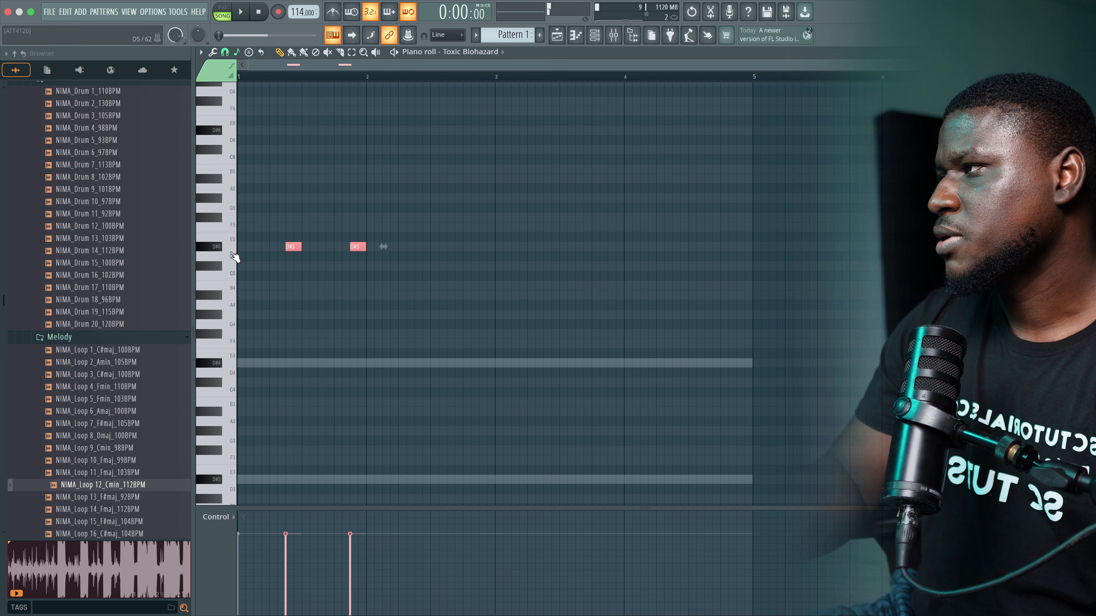
key("ctrl+b")
left_click(296, 259)
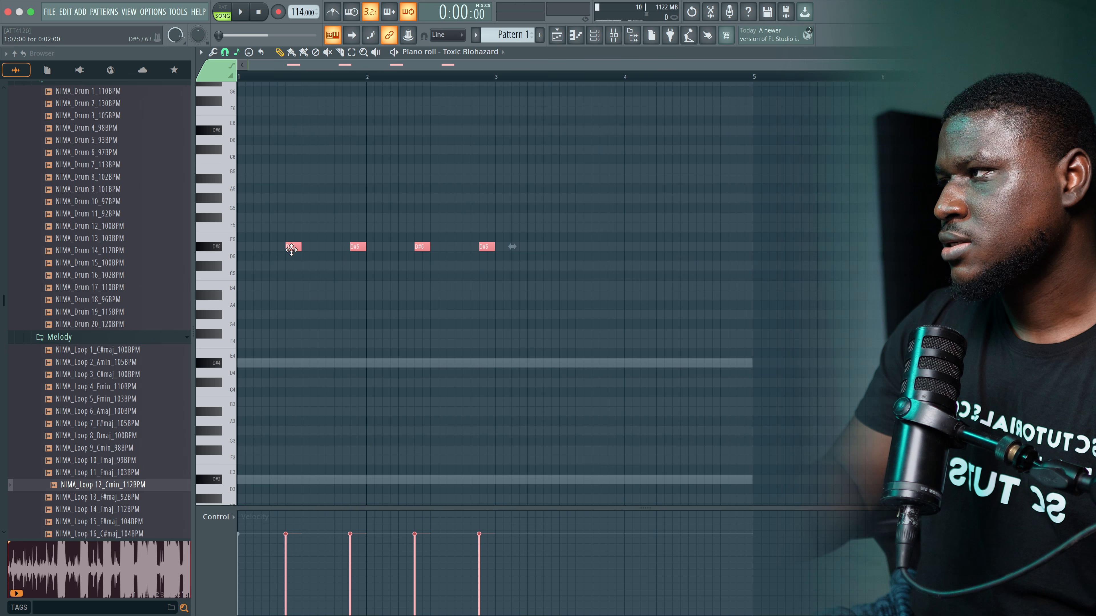
key("ctrl+b")
key("space")
left_click(504, 340)
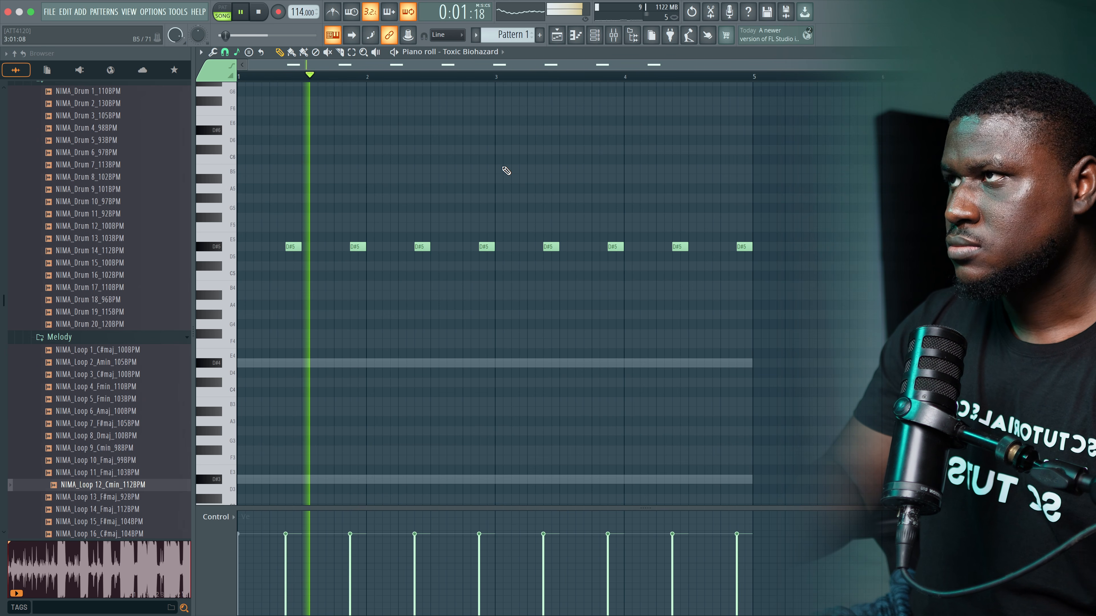
Add a ZENOLOGY channel with the Modular Voltaire preset after listening to the Toxic Biohazard pattern.
key("F6")
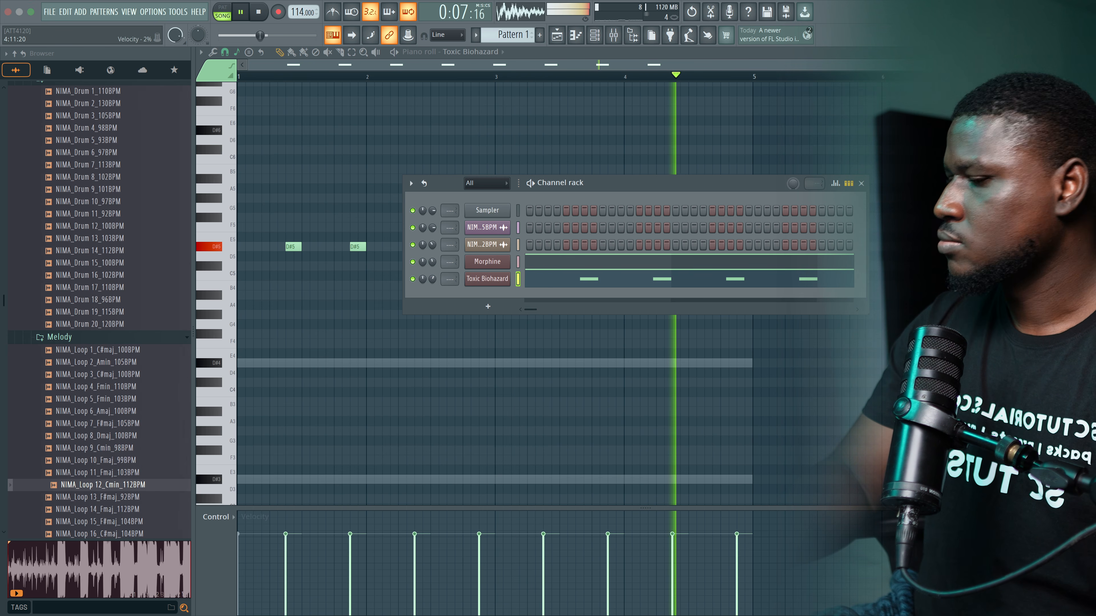
key("space")
left_click(488, 306)
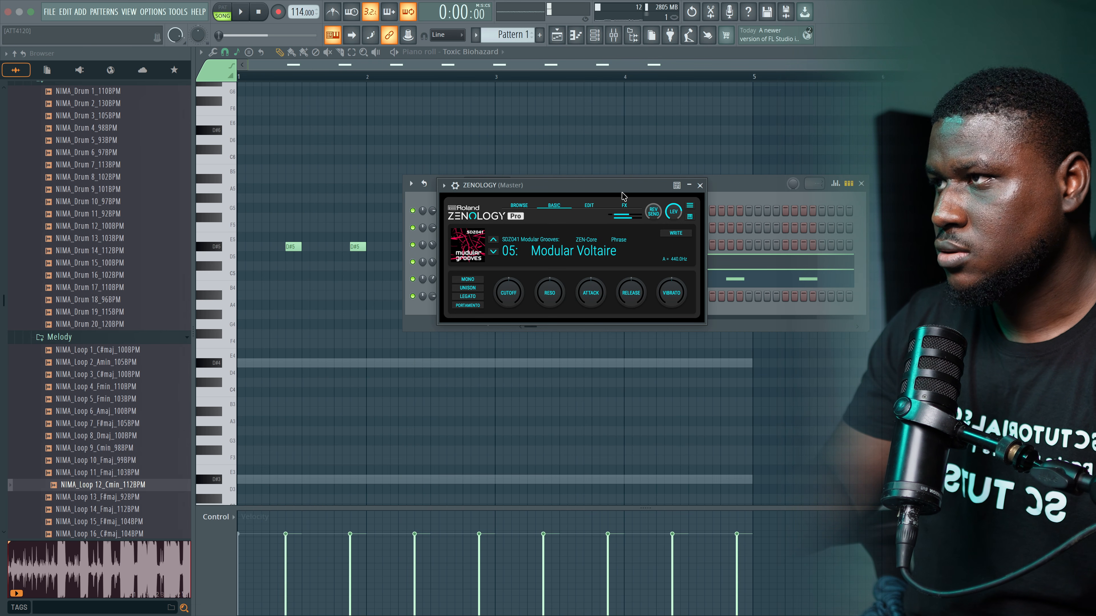
left_click(700, 186)
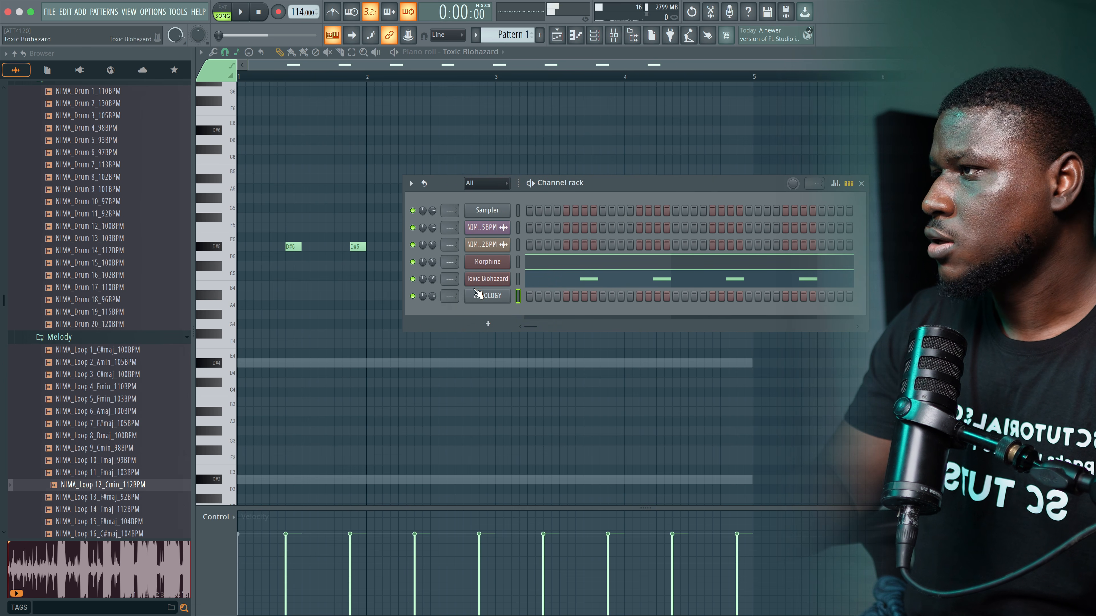
Draw a one-bar D#5 note at the start of ZENOLOGY's piano roll and play it against the other parts.
right_click(490, 298)
left_click(503, 294)
scroll(322, 285, "down", 5)
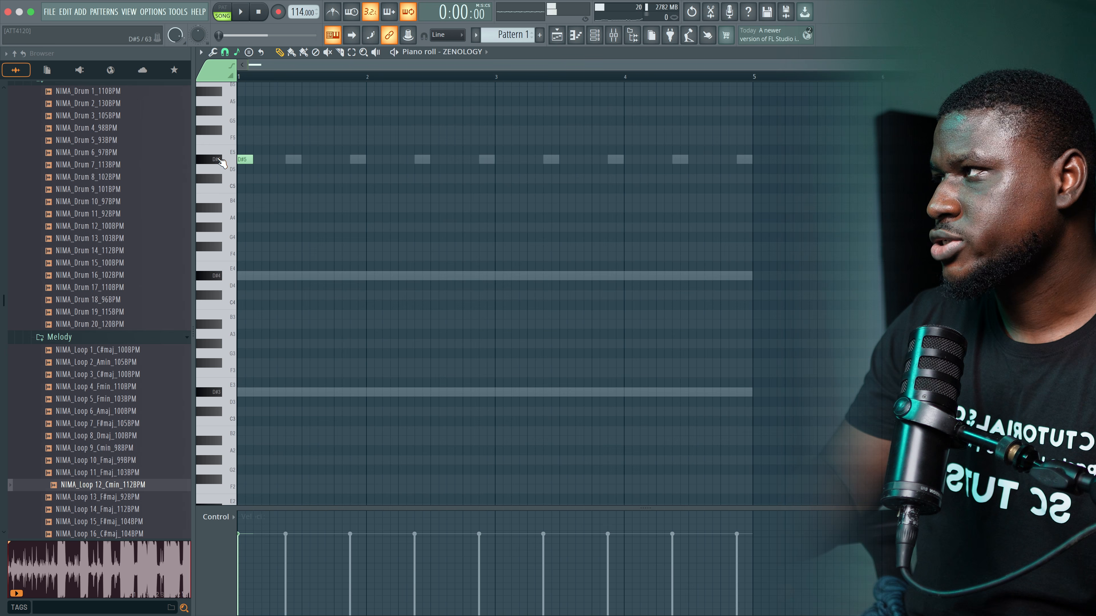
left_click_drag(248, 158, 366, 159)
key("space")
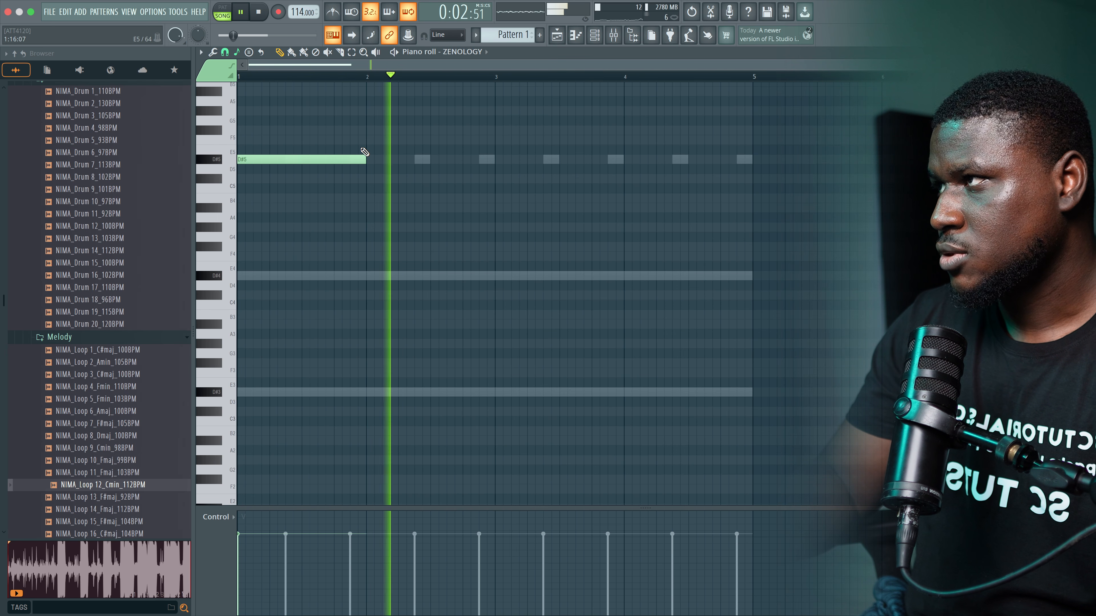
key("space")
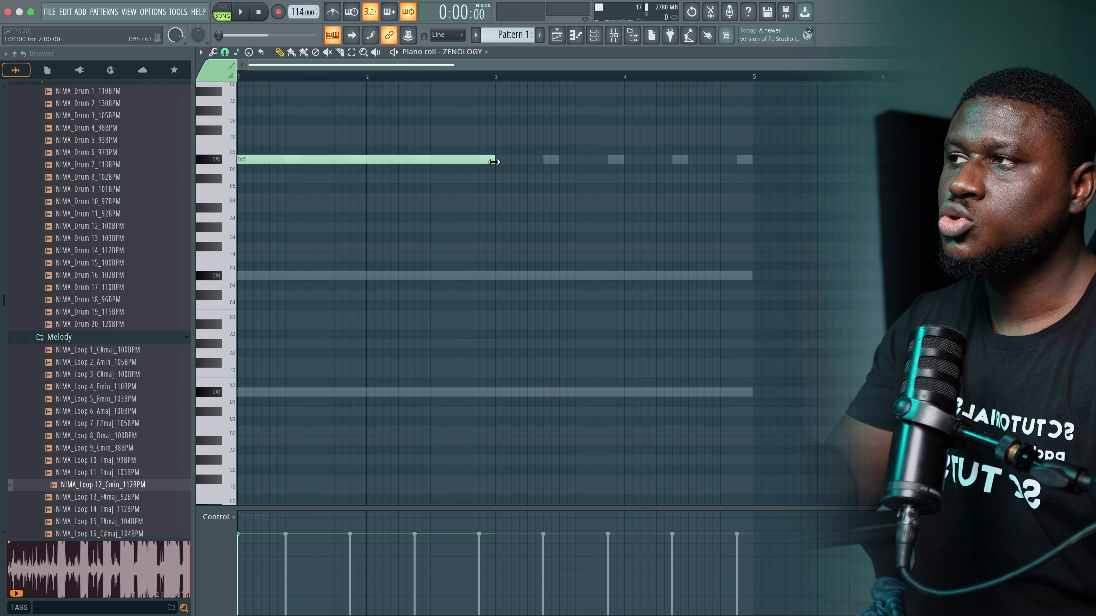
Duplicate ZENOLOGY's one-bar D#5 note to fill bars 1 to 4 and play the result.
key("ctrl+a")
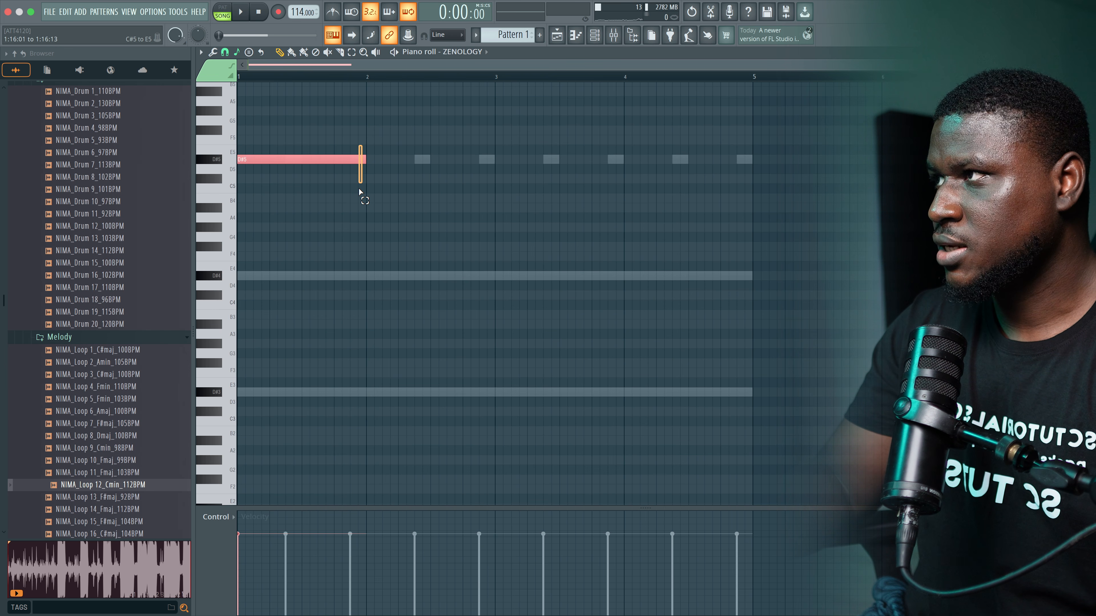
key("ctrl+b")
key("ctrl+b")
key("ctrl+b")
key("space")
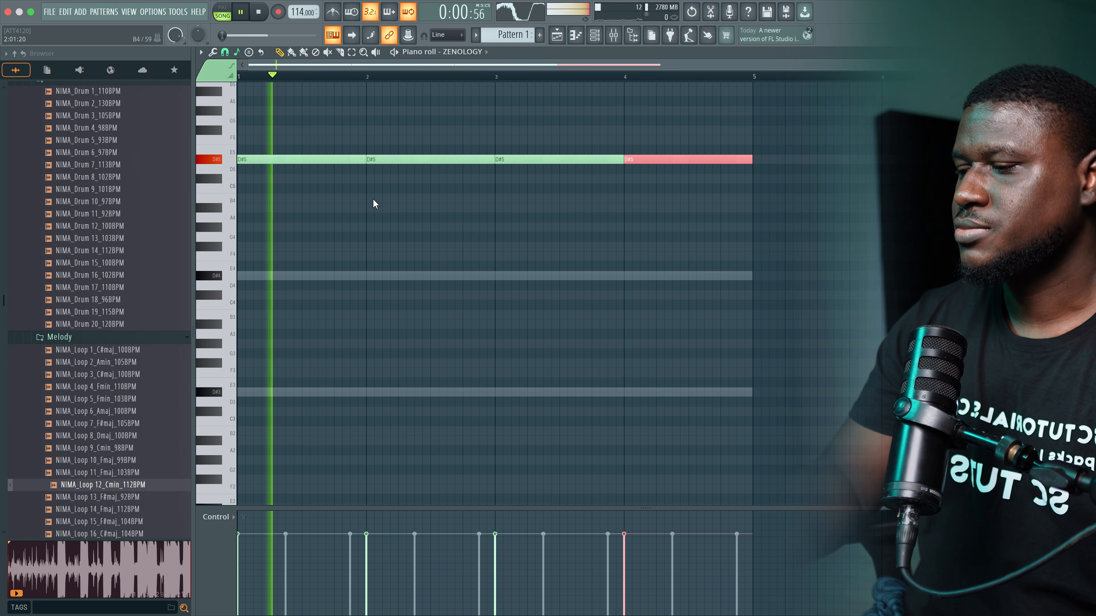
left_click(372, 199, "super")
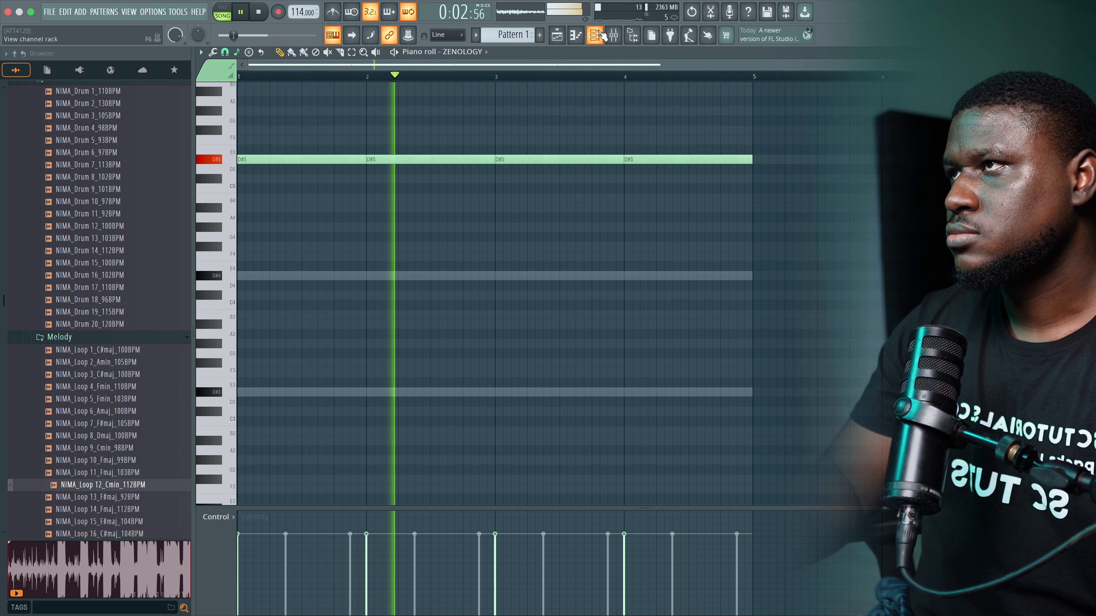
Lower ZENOLOGY's channel volume while listening to it in the mix.
key("F6")
left_click_drag(433, 299, 434, 316)
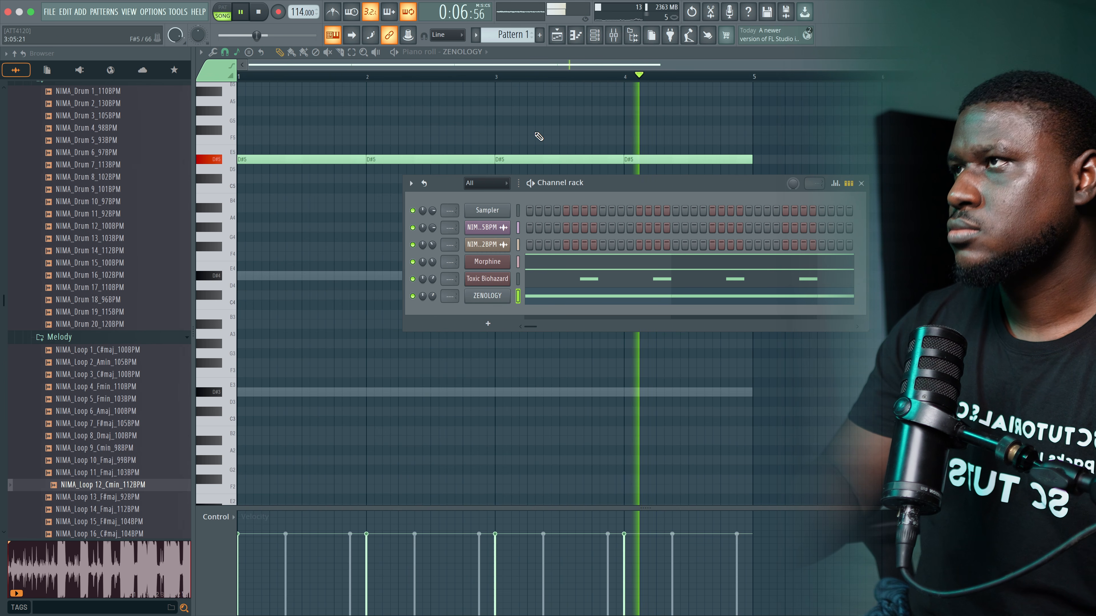
key("space")
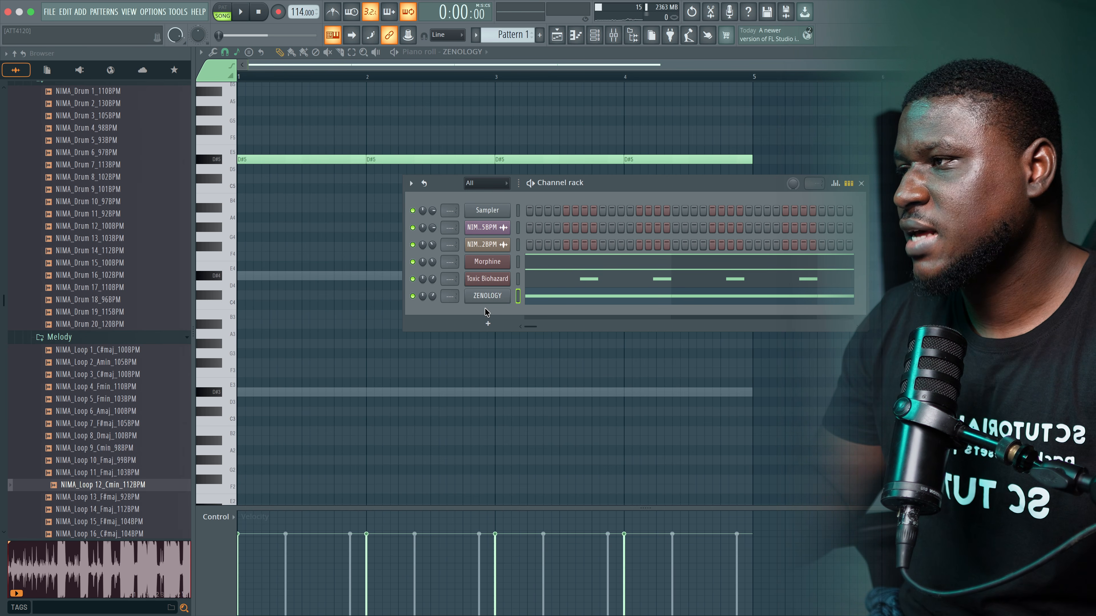
Add a second Toxic Biohazard channel and load the Axcel preset from its Leads bank after auditioning others.
left_click(487, 279)
left_click_drag(467, 95, 499, 104)
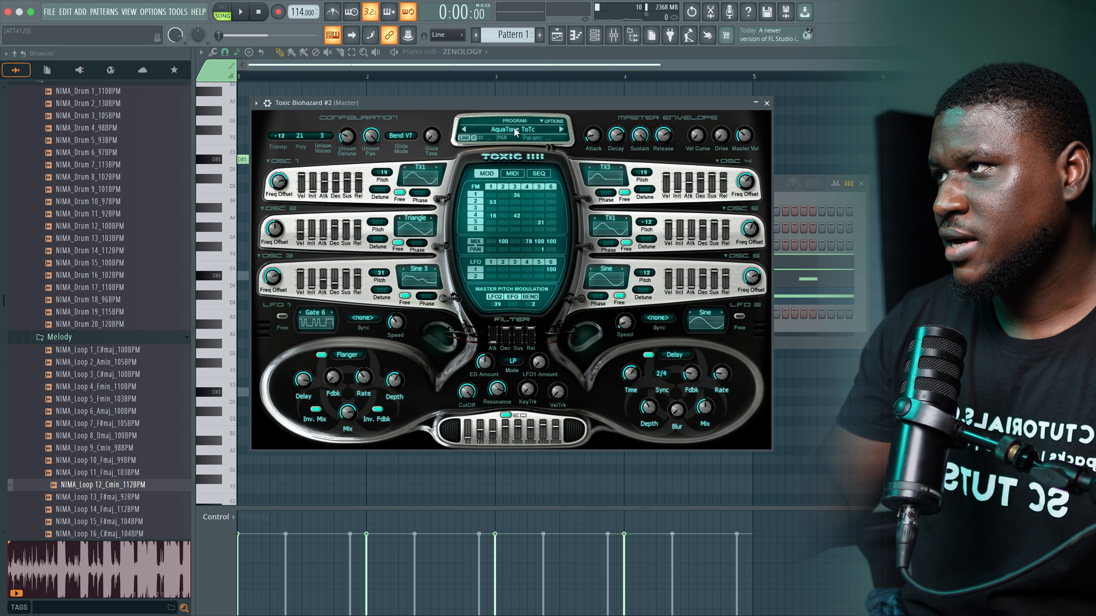
left_click(514, 128)
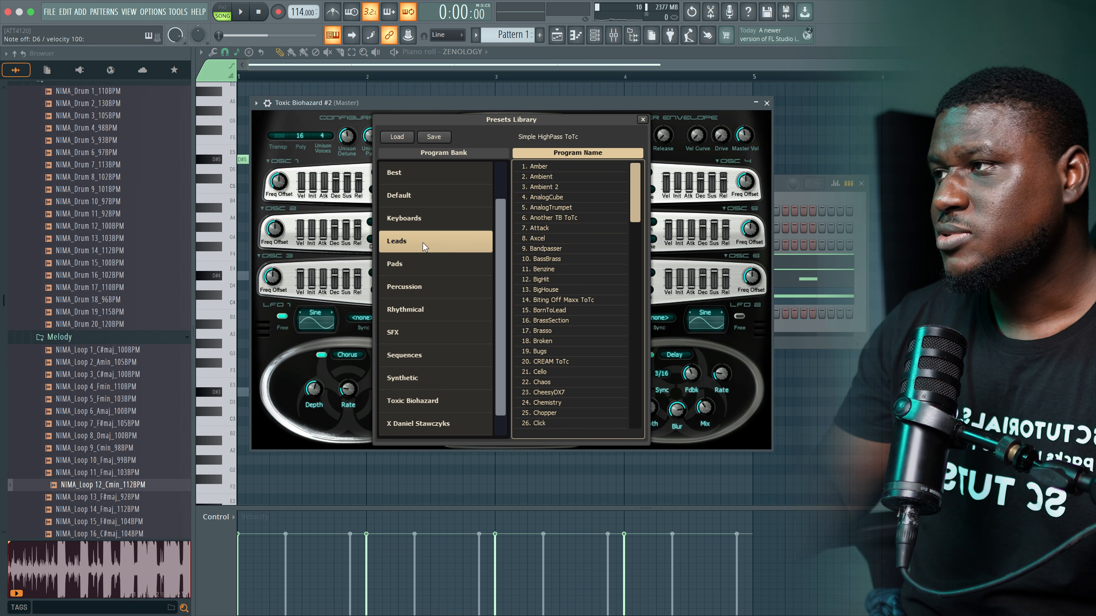
left_click(561, 166)
left_click(552, 178)
left_click(537, 207)
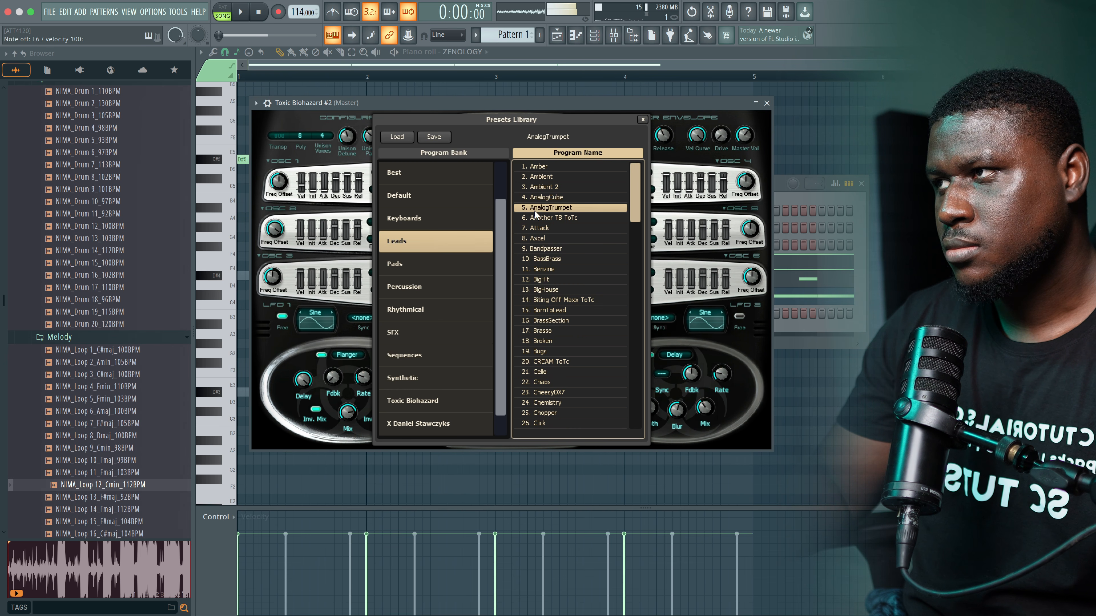
left_click(541, 237)
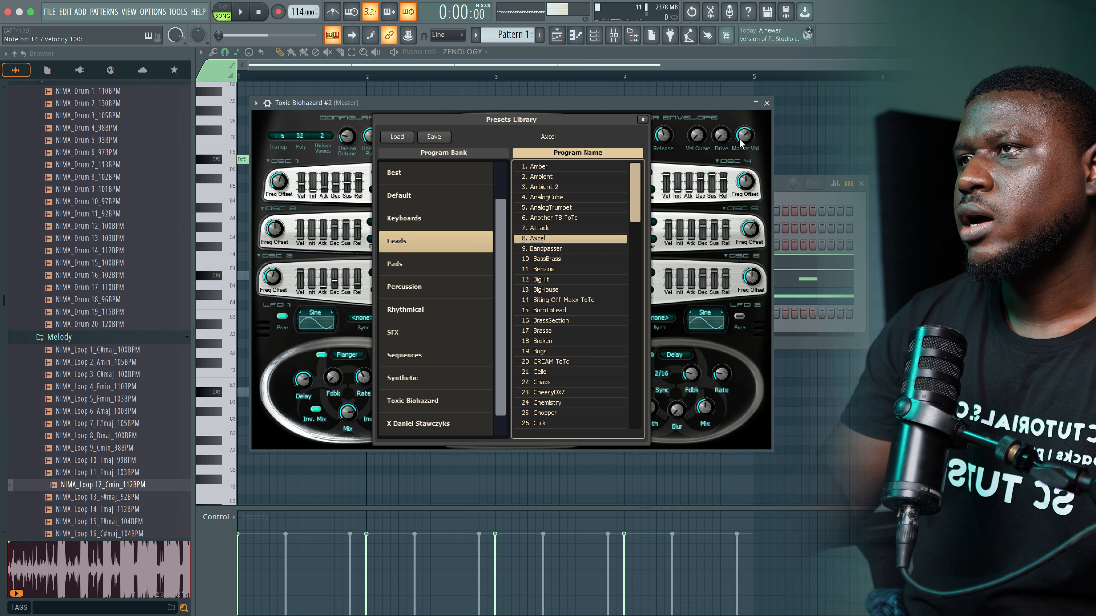
left_click(766, 103)
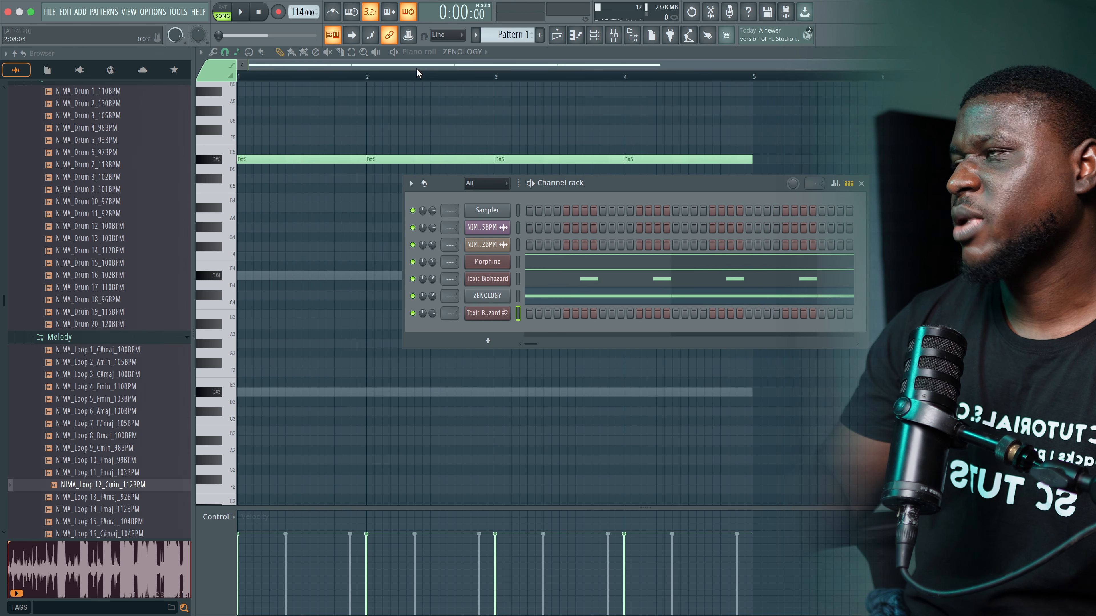
Check the typing keyboard's root note and scale, and try out notes on the second Toxic Biohazard over the beat.
left_click(338, 36)
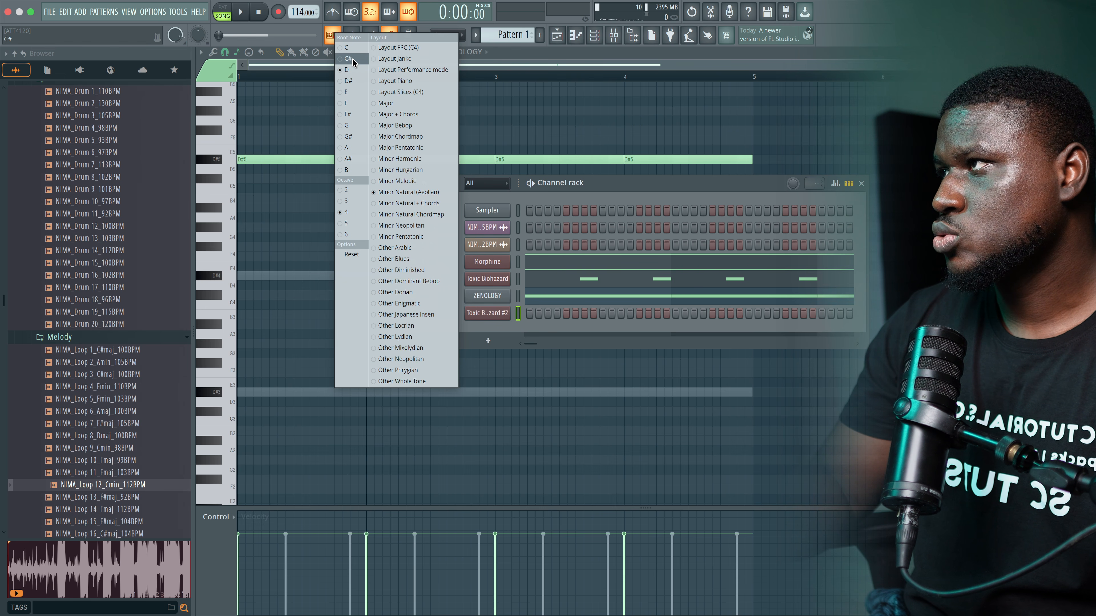
left_click(517, 314)
key("space")
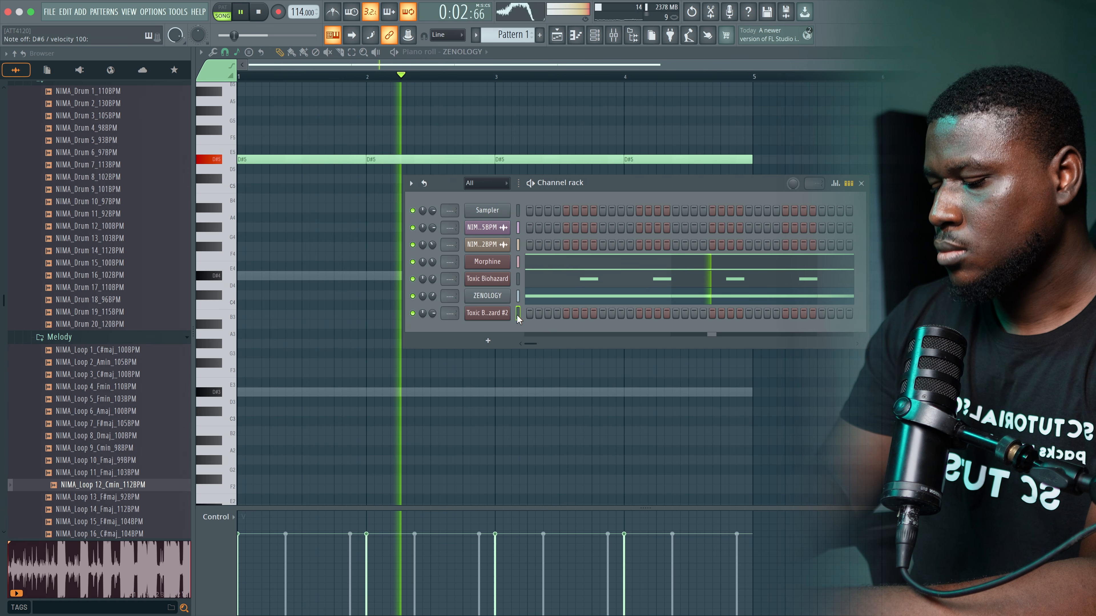
key("space")
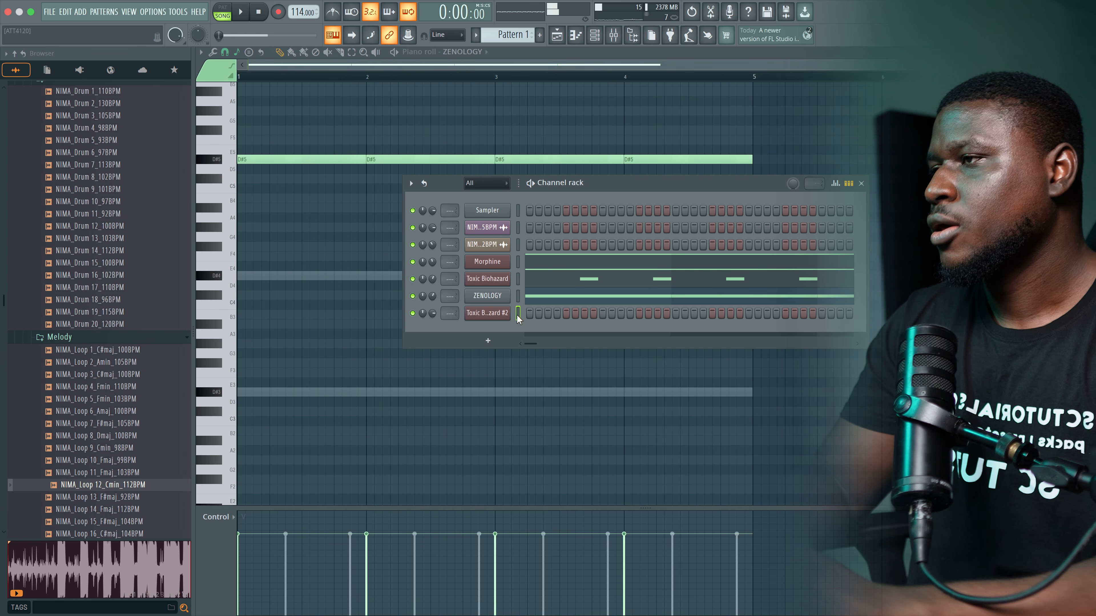
Place a D#6 note at the start of bar 1 in the second Toxic Biohazard's piano roll, shortened to one step.
right_click(516, 314)
left_click(527, 313)
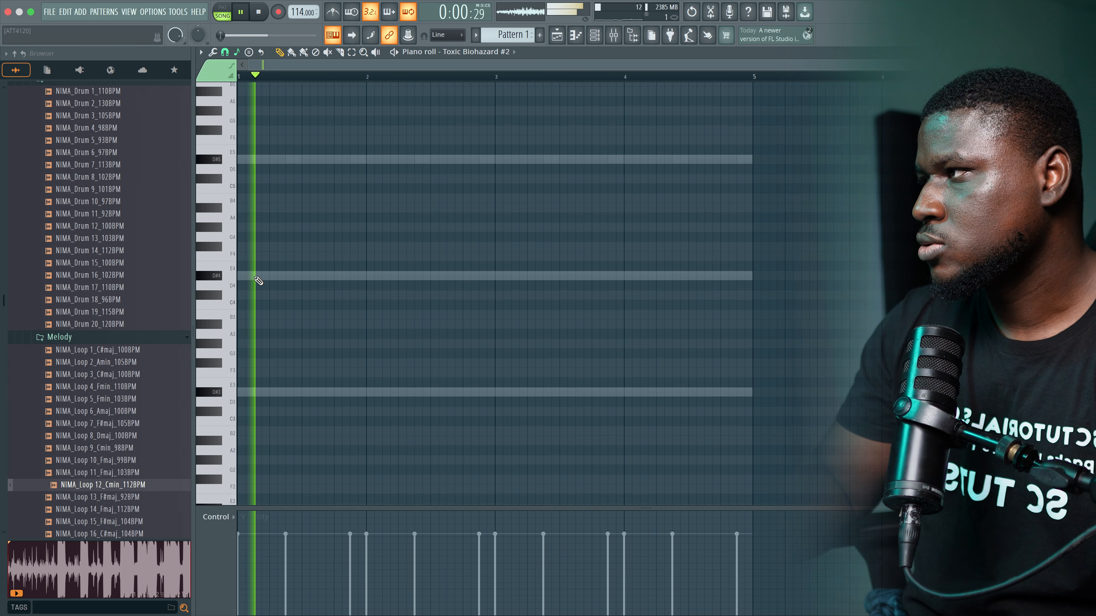
scroll(222, 225, "up", 5)
left_click_drag(262, 226, 173, 218)
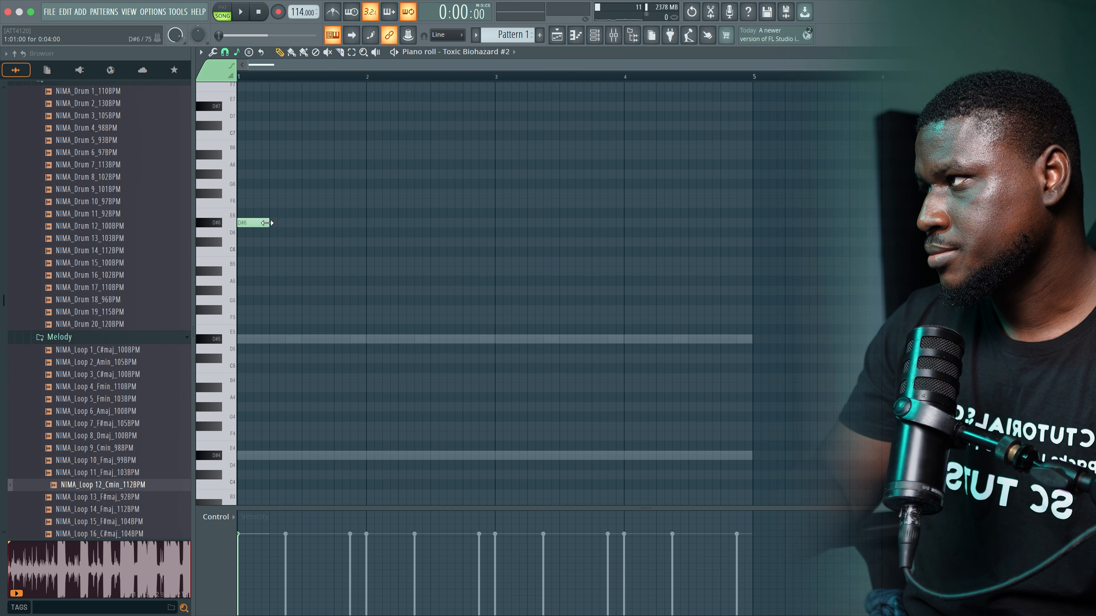
left_click(242, 224)
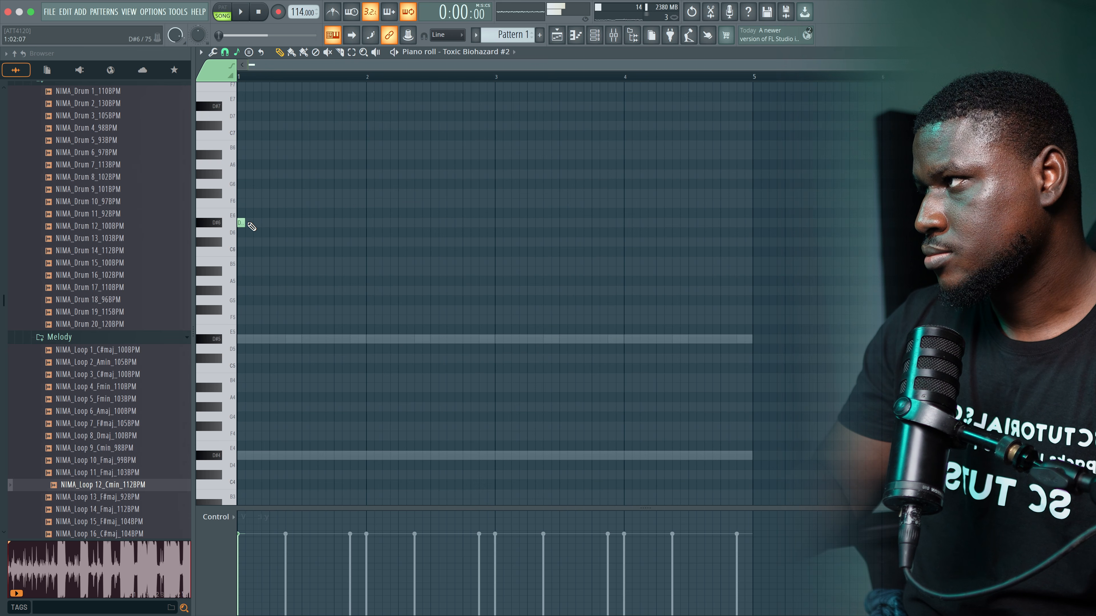
Add a second D#6 note and continue the second Toxic Biohazard melody across bars 1 and 2 with short A#6, G#6, F6 and F#6 notes.
key("space")
key("space")
scroll(240, 233, "up", 5)
left_click_drag(298, 199, 268, 221)
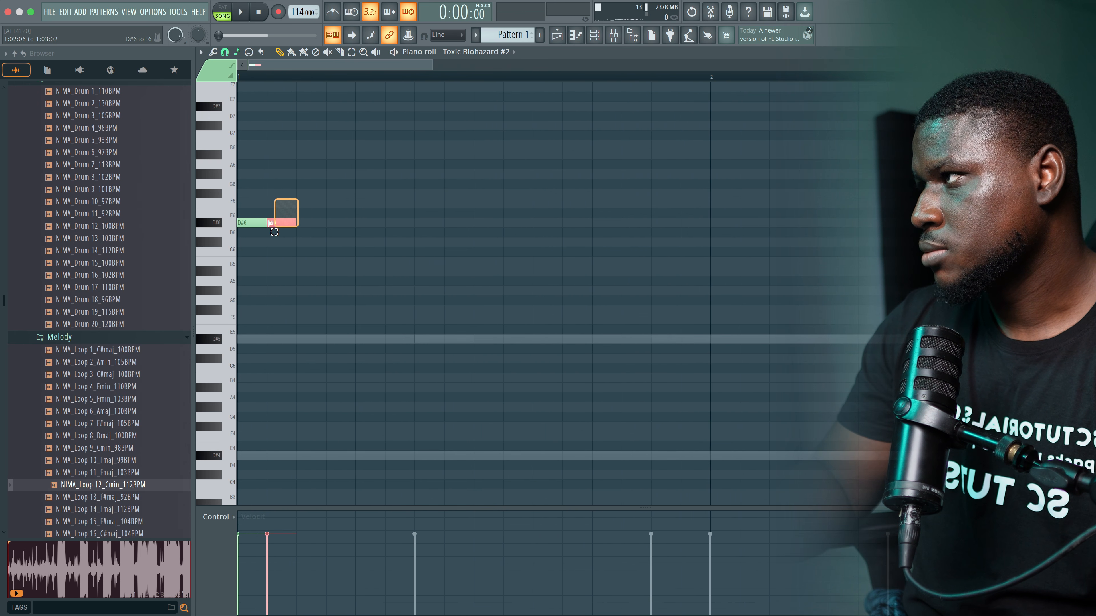
left_click(223, 57)
key("space")
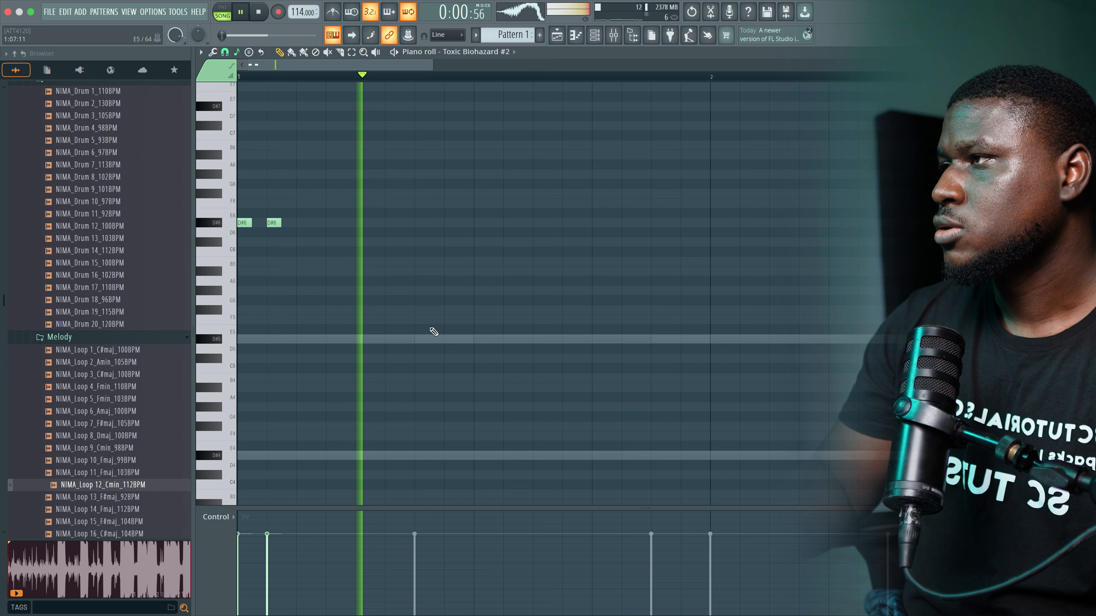
key("space")
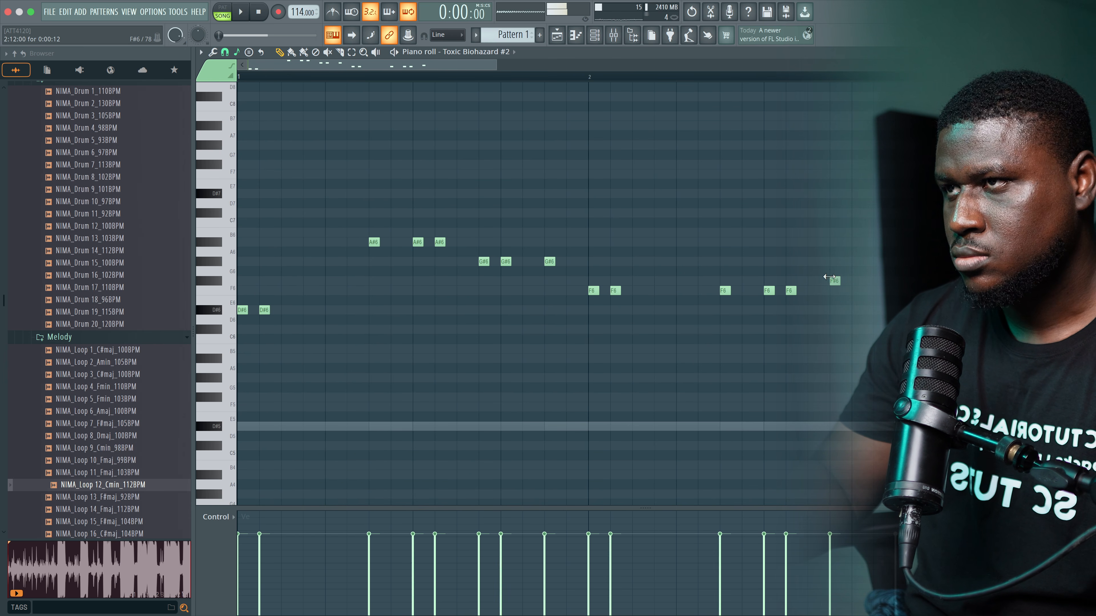
key("space")
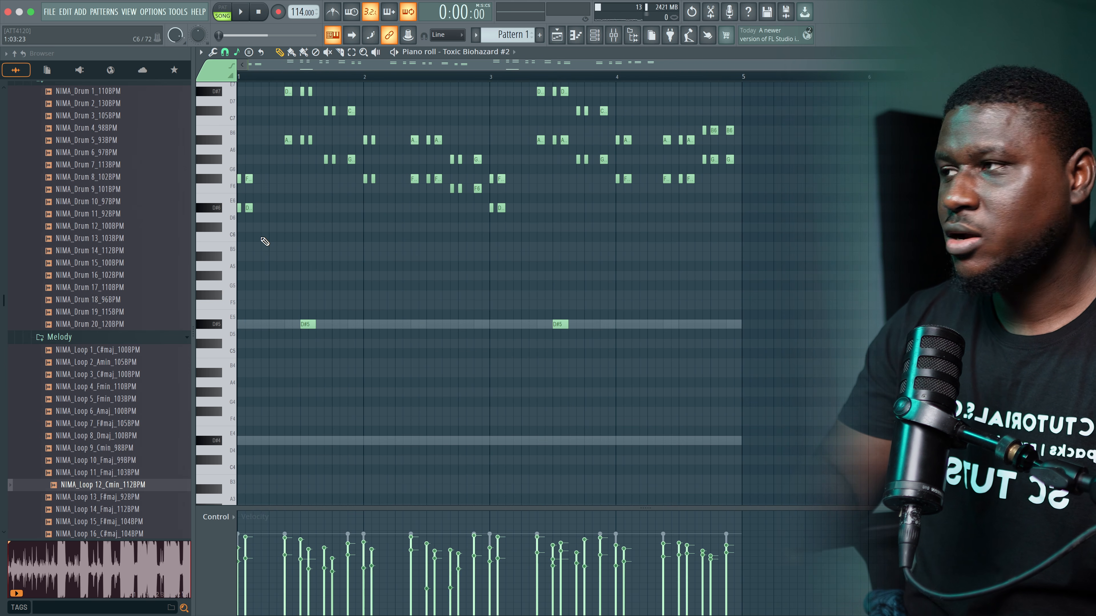
Play back the second Toxic Biohazard's harmonised melody and transpose its notes down one octave.
scroll(260, 250, "up", 3)
key("space")
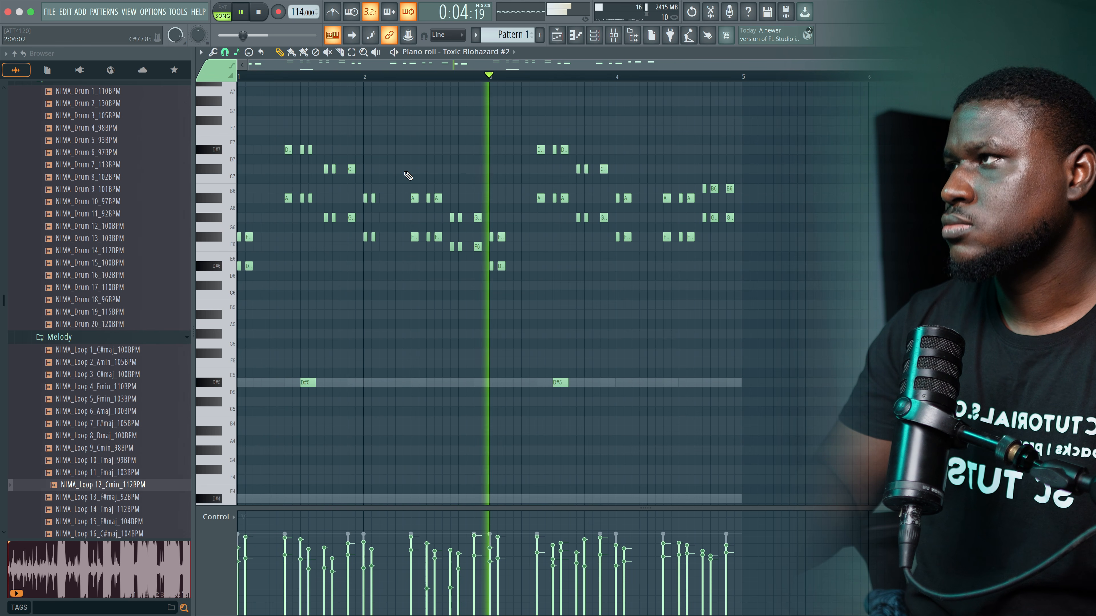
key("space")
key("ctrl+Down")
key("space")
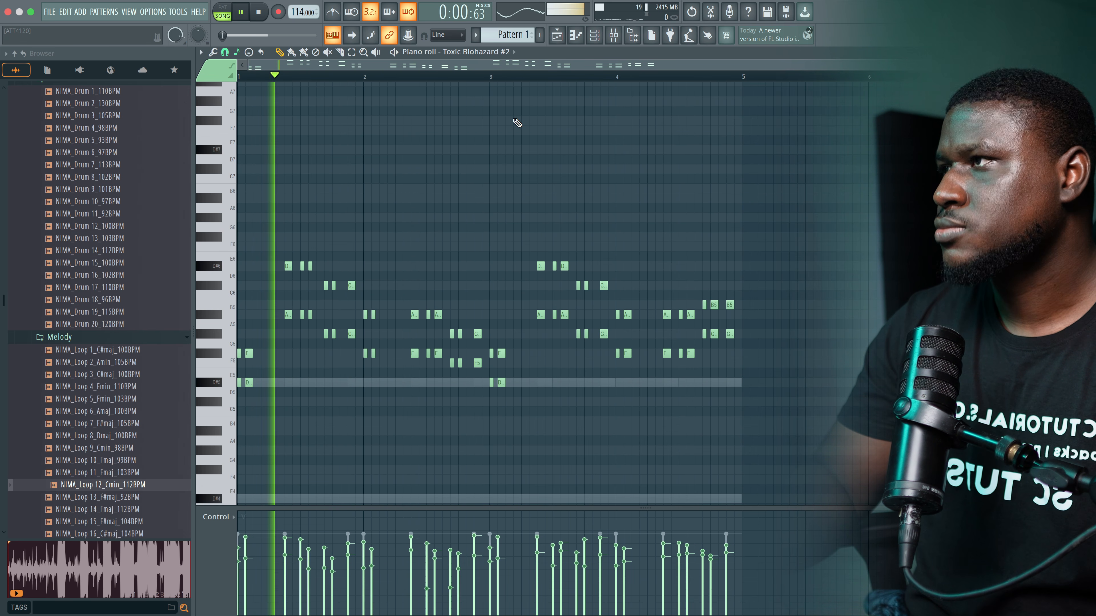
left_click(575, 36)
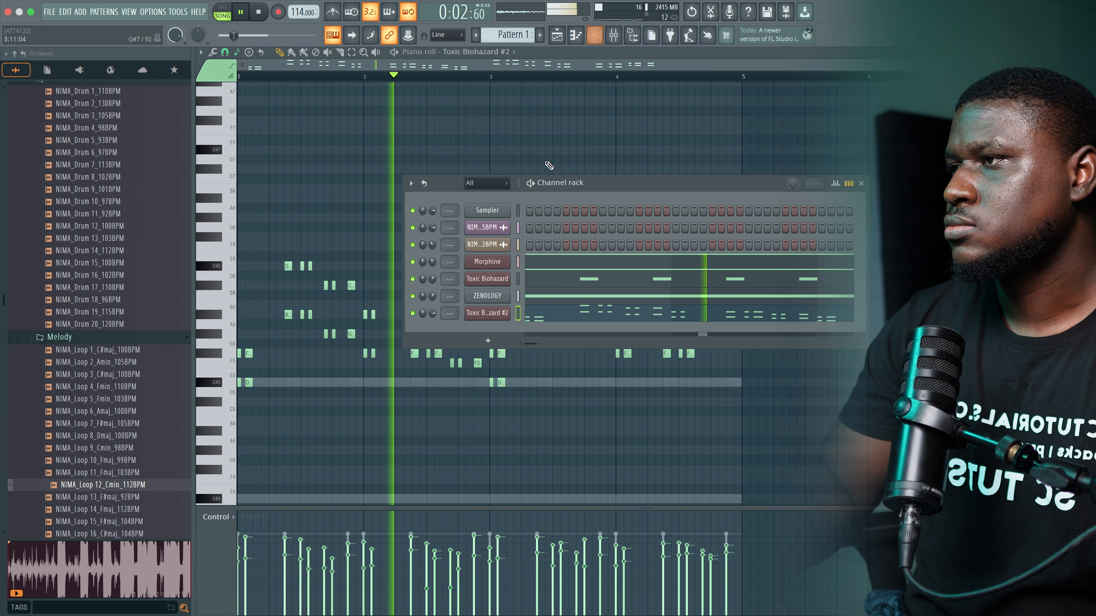
left_click_drag(433, 313, 433, 332)
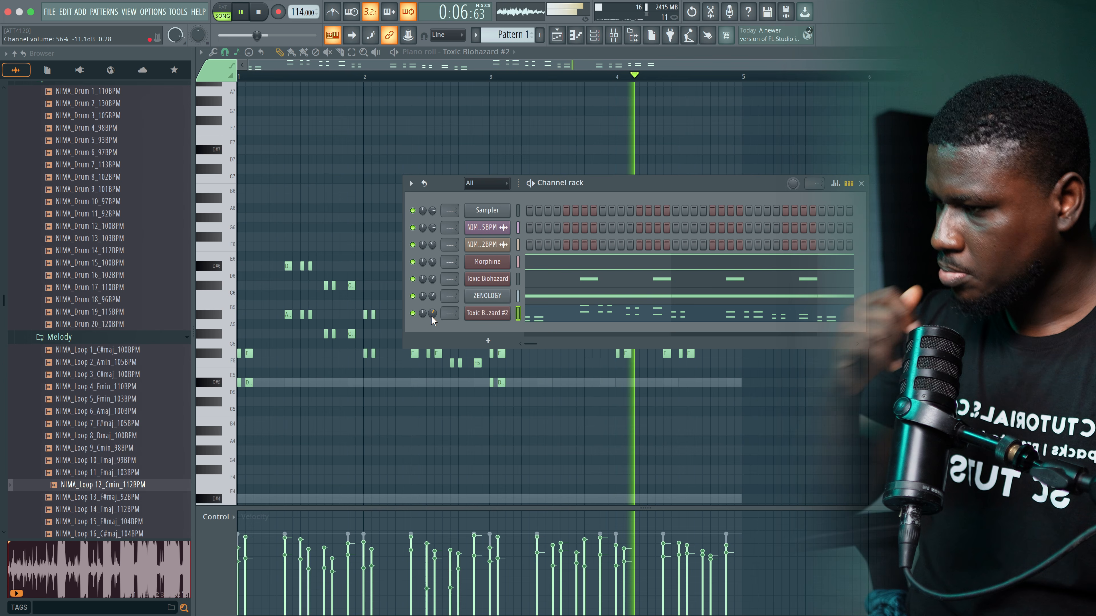
key("space")
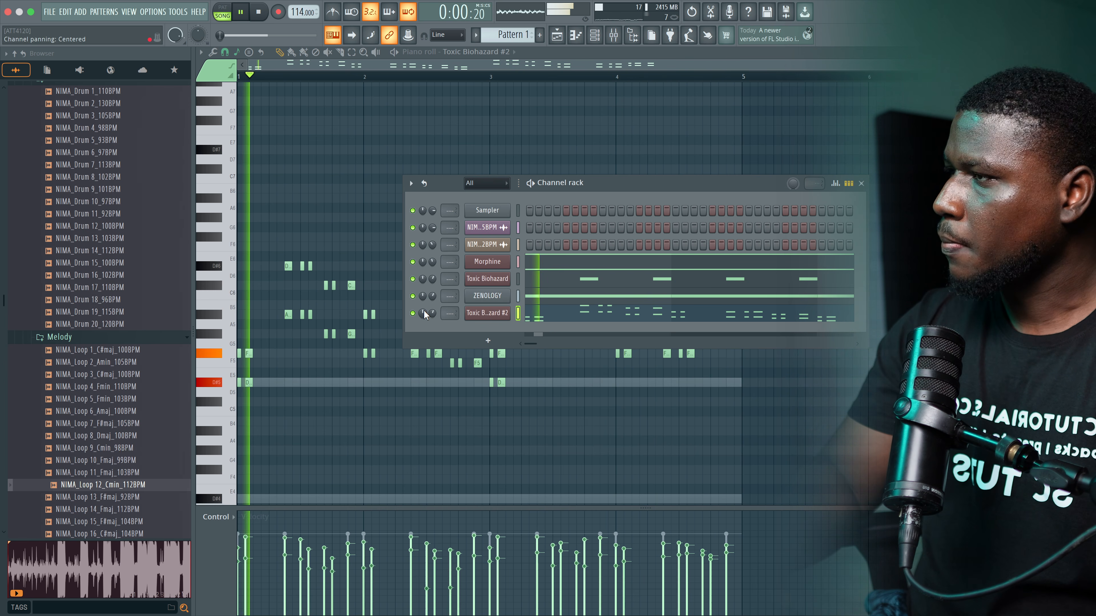
Add a Fruity DX10 channel, load its Log Drum preset and try out its sound with a D#4 note.
left_click(488, 341)
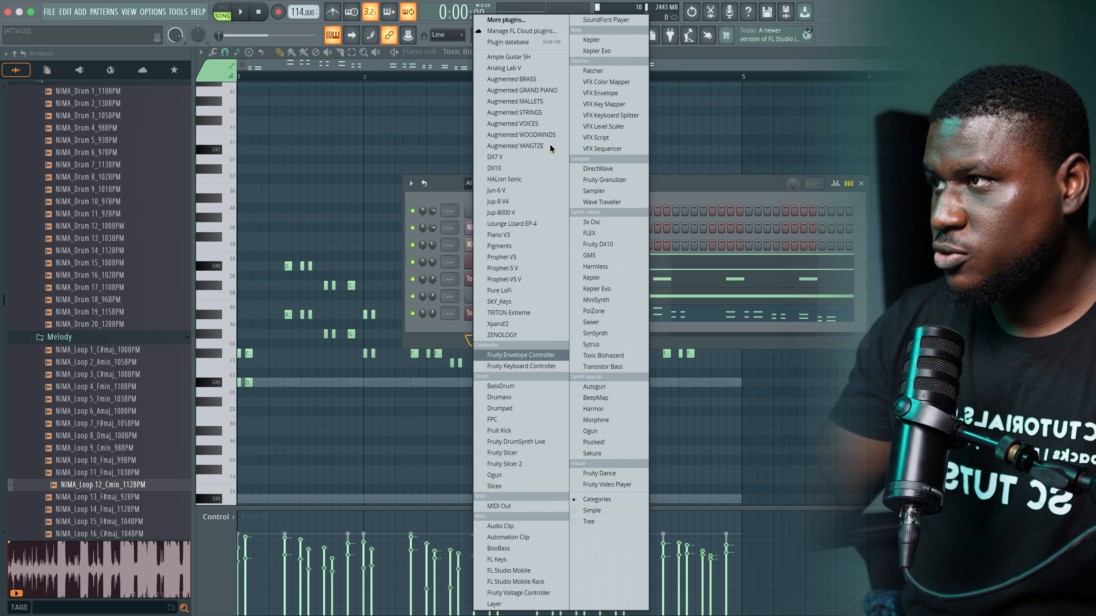
left_click(612, 244)
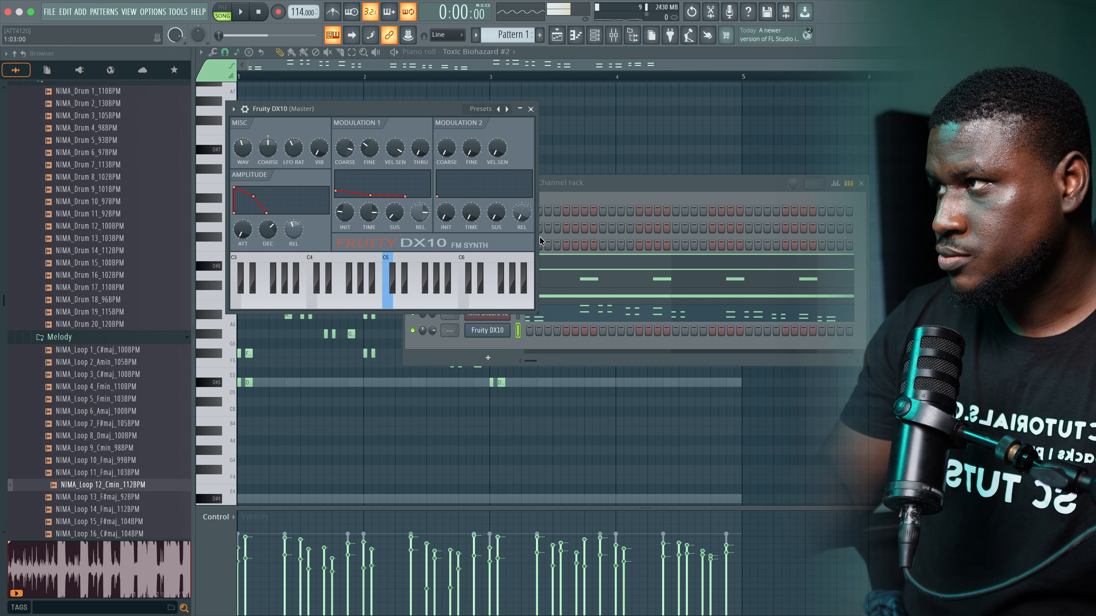
right_click(499, 110)
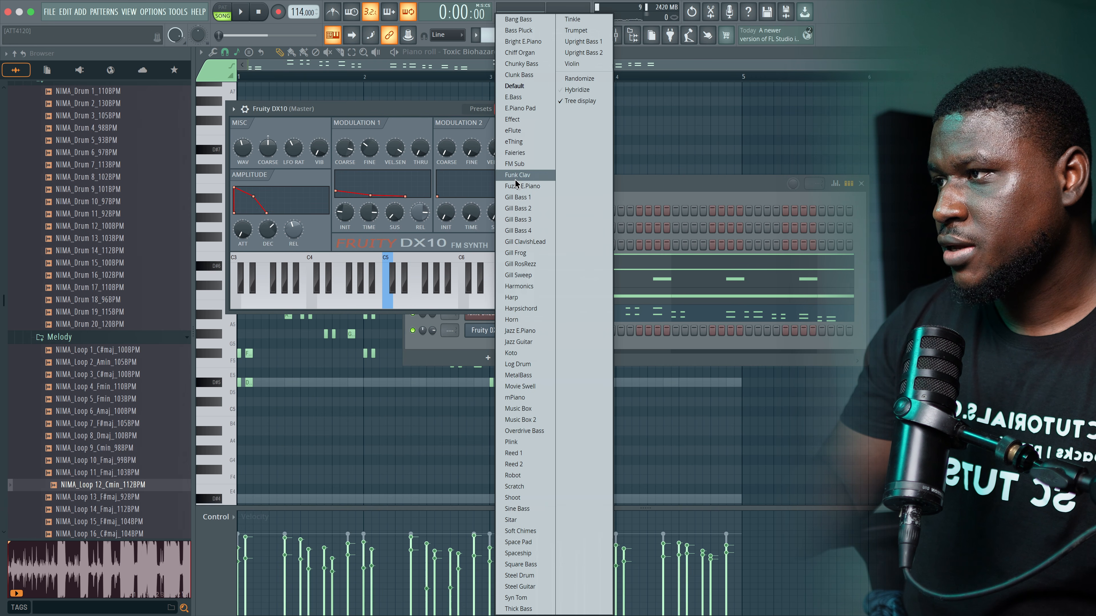
left_click(517, 364)
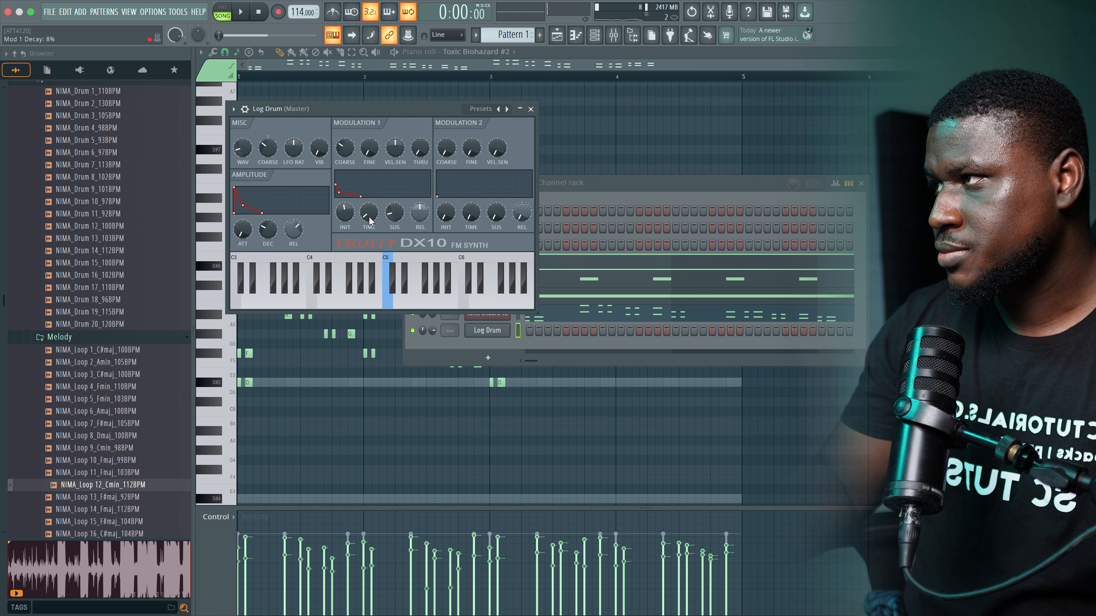
key("d")
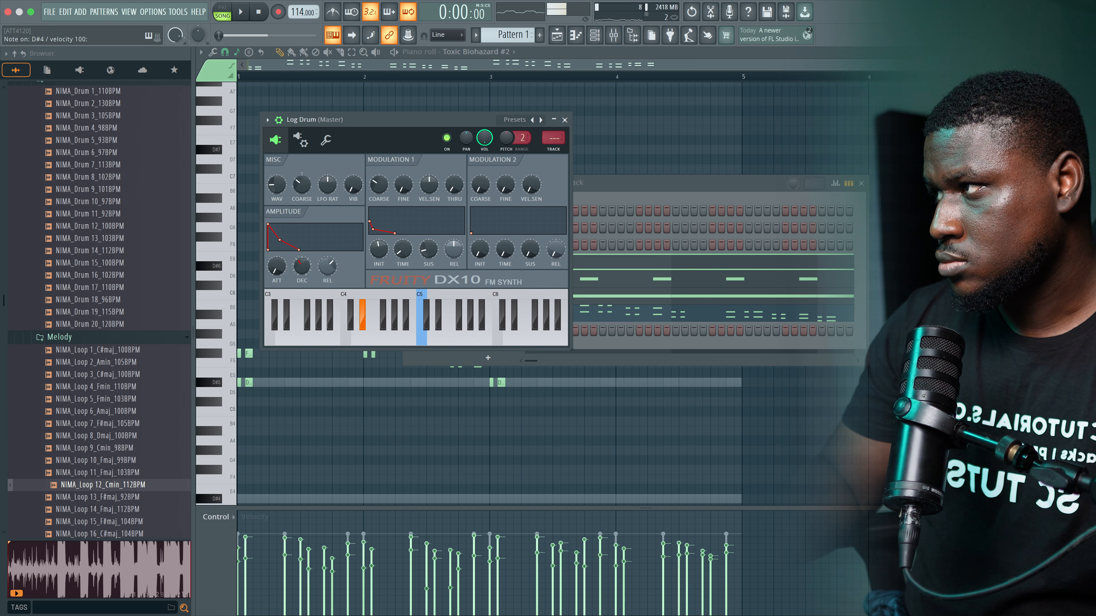
Route the Log Drum channel to mixer Insert 1.
left_click(613, 38)
left_click(360, 400)
key("ctrl+l")
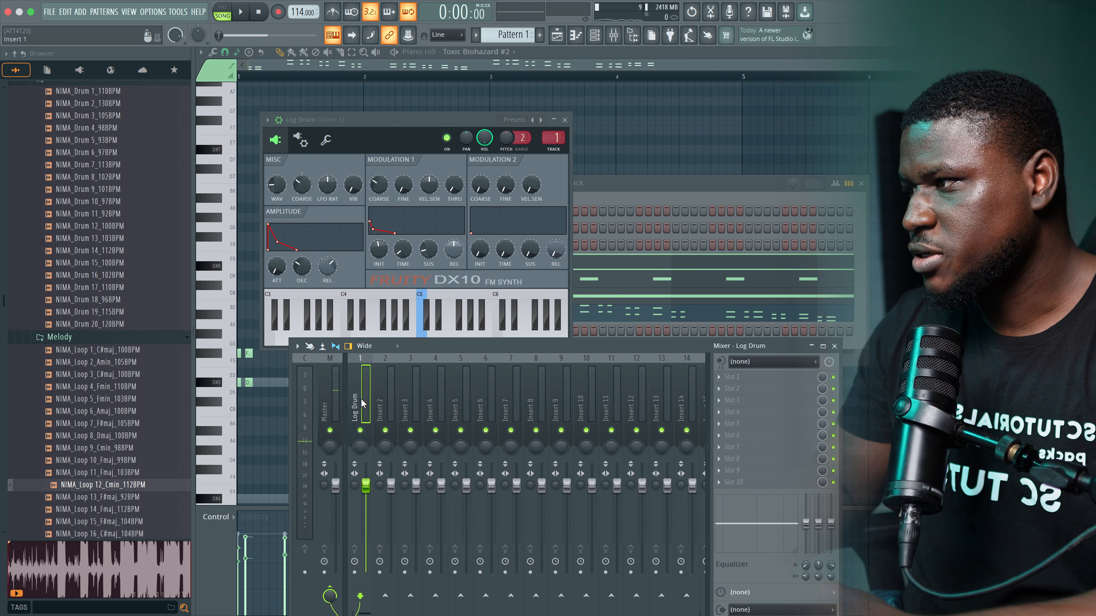
Load FabFilter Saturn 2 in the first effect slot of the Log Drum mixer track and adjust its drive.
left_click(768, 383)
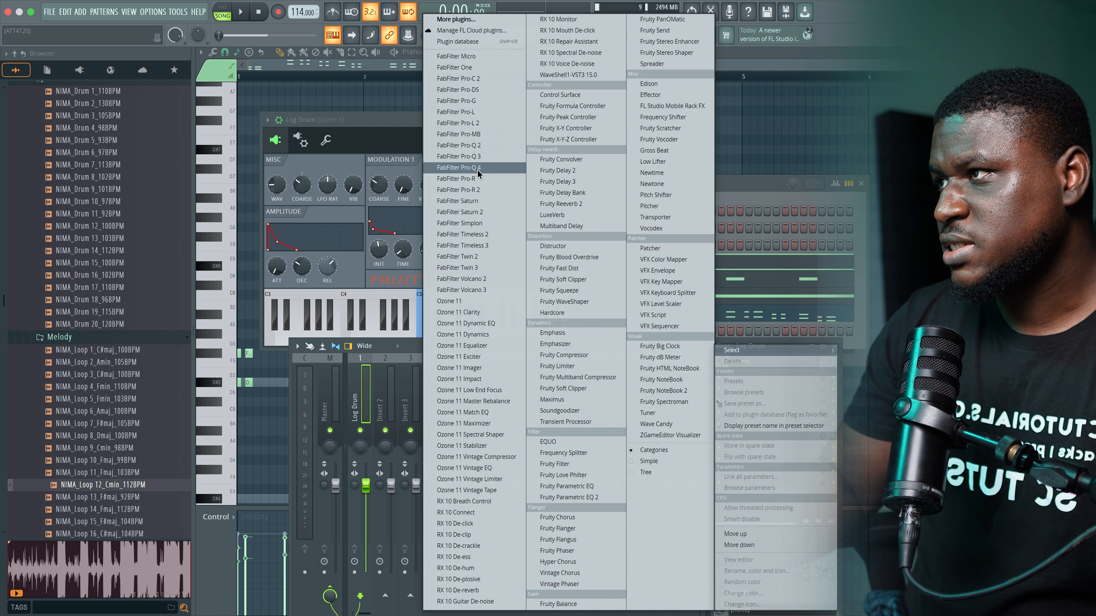
left_click(472, 213)
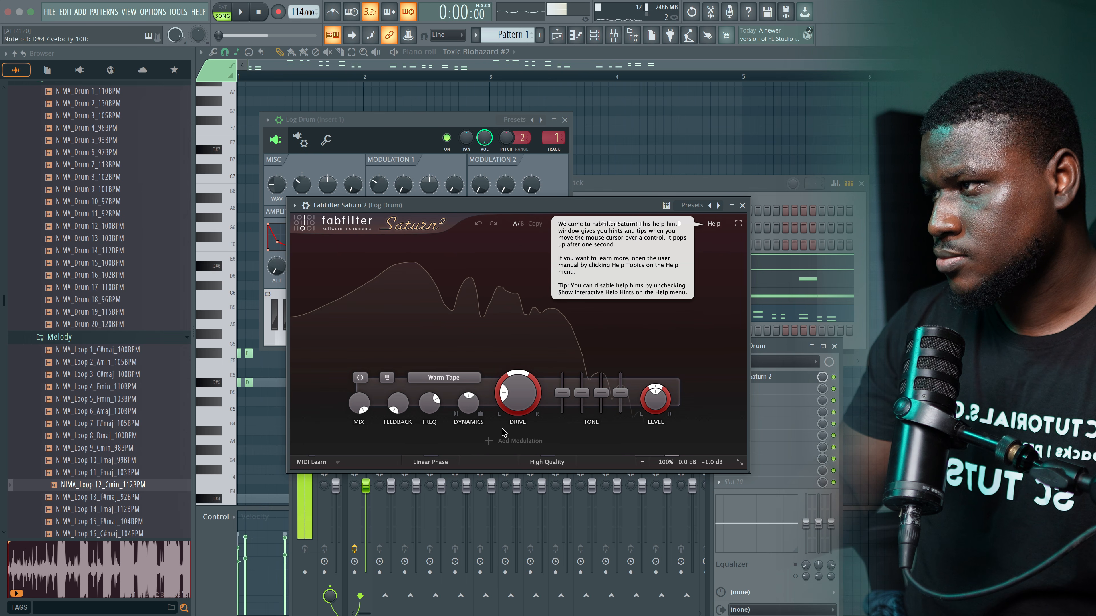
left_click_drag(525, 364, 520, 367)
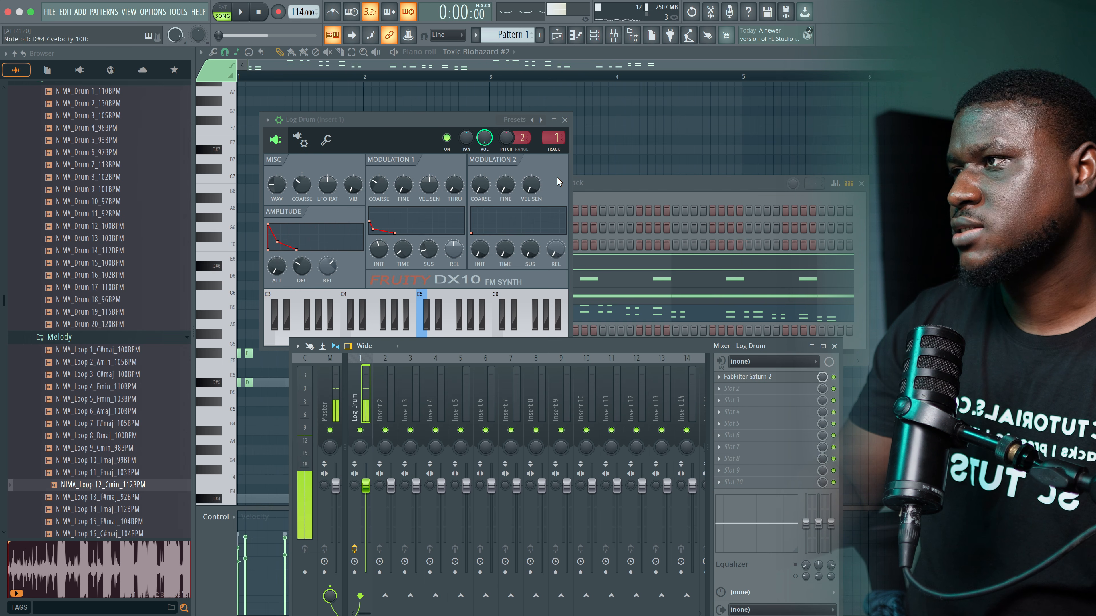
left_click(565, 120)
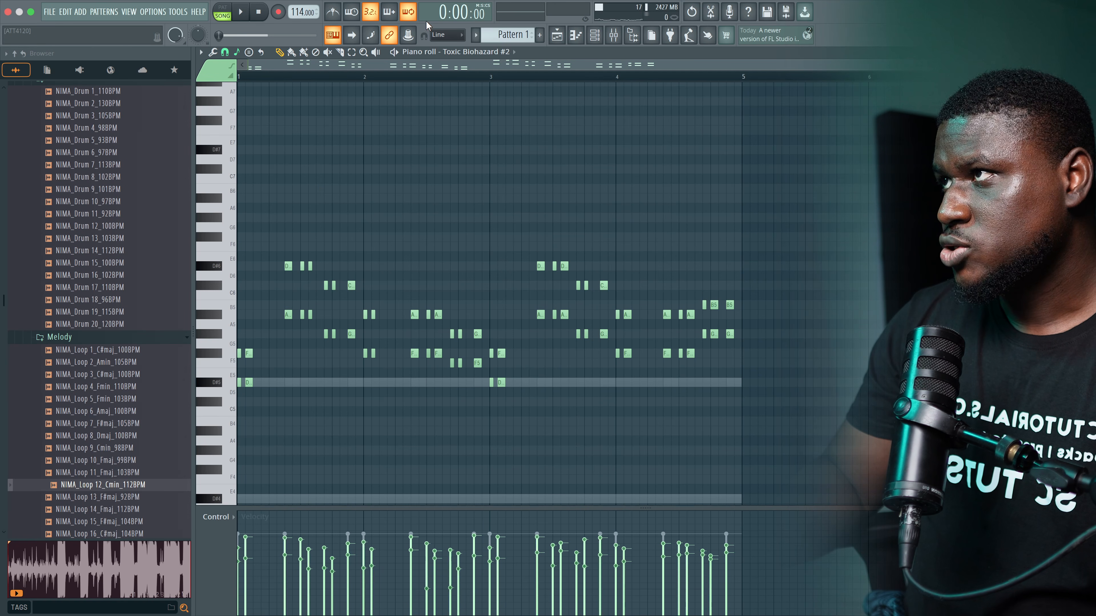
Put Pattern 2 on Track 4, extended through bar 8, and duplicate the NIMA_Loop 12 and Pattern 1 clips into bars 5 to 8.
scroll(506, 37, "down", 1)
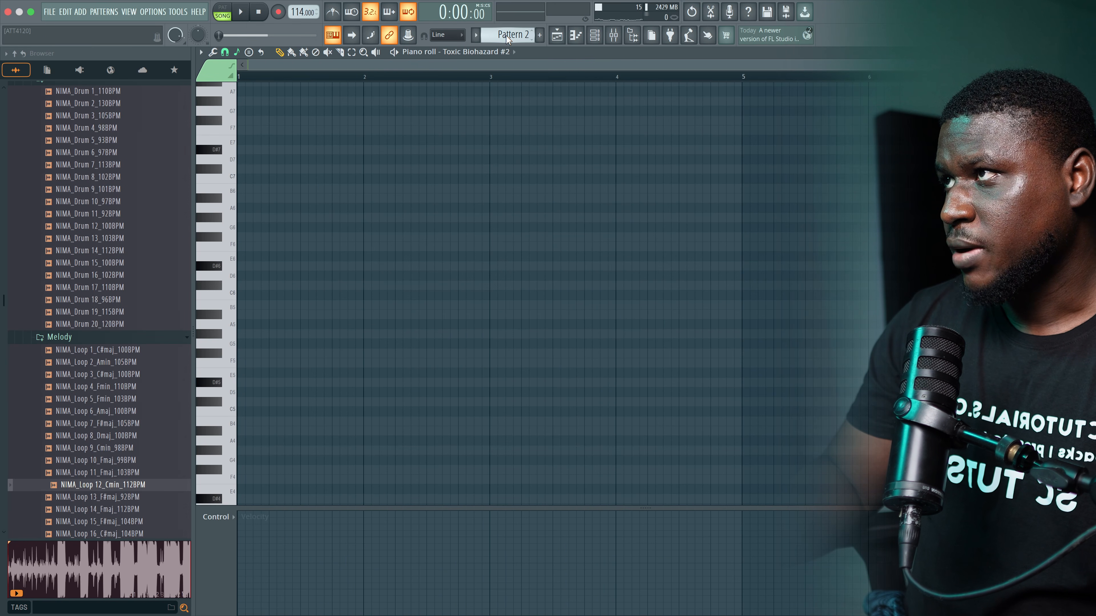
left_click(557, 37)
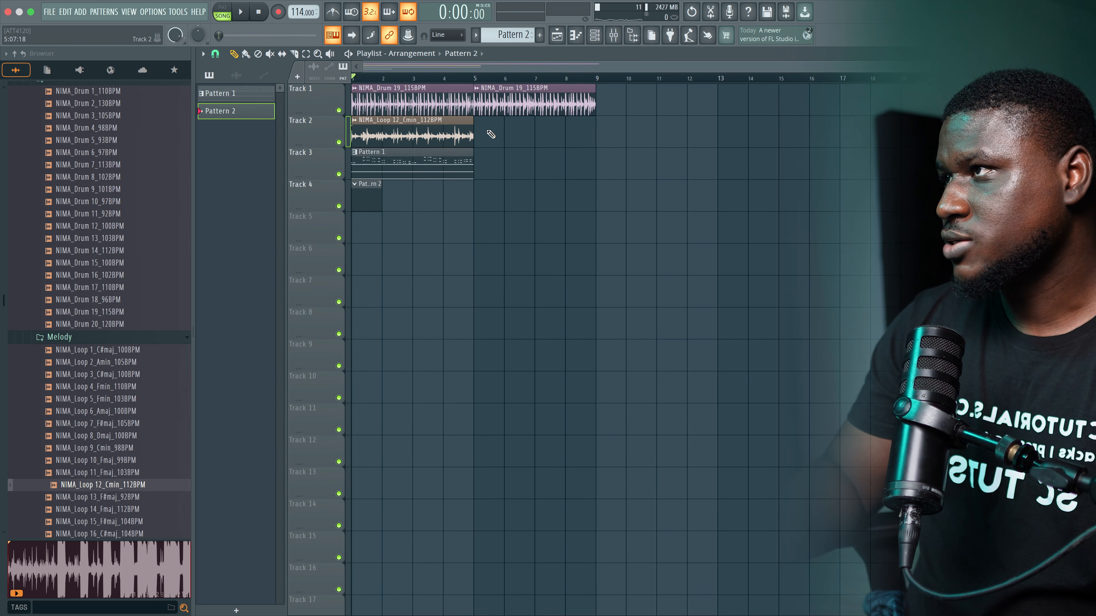
left_click_drag(490, 134, 339, 155)
key("ctrl+b")
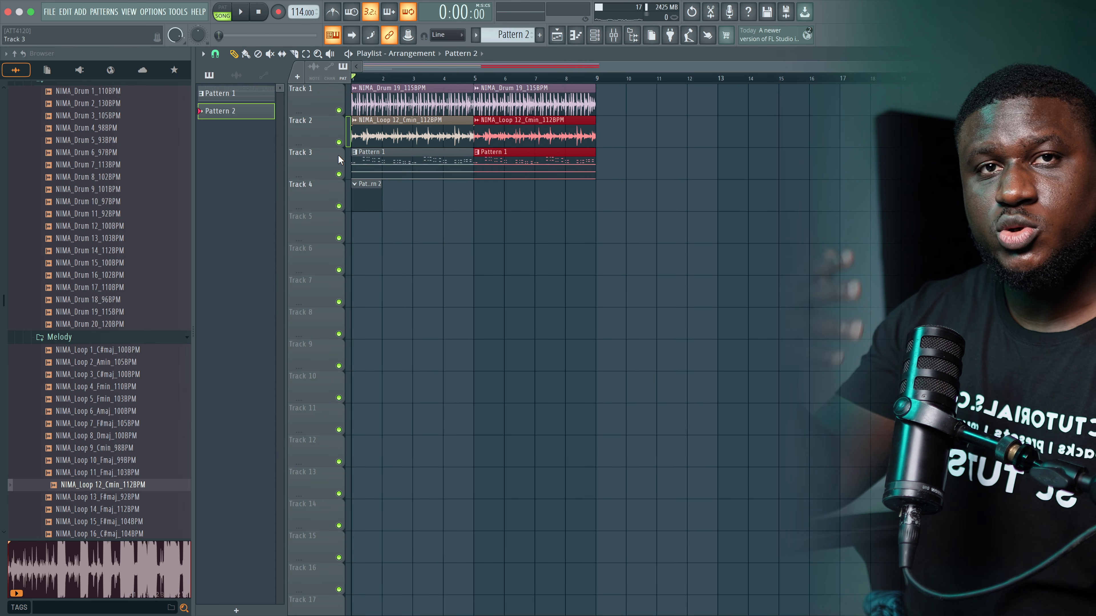
key("ctrl+d")
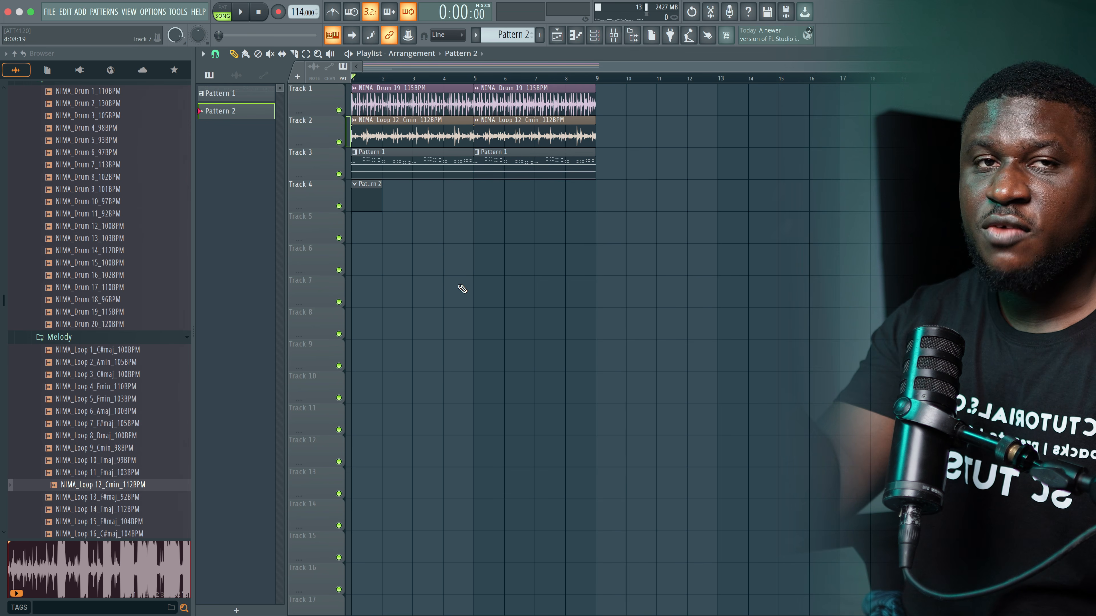
left_click_drag(380, 197, 595, 201)
Write a Log Drum bass line in Pattern 2's piano roll, using short D#3 and A#2 notes from bar 1 to the start of bar 3.
double_click(569, 196)
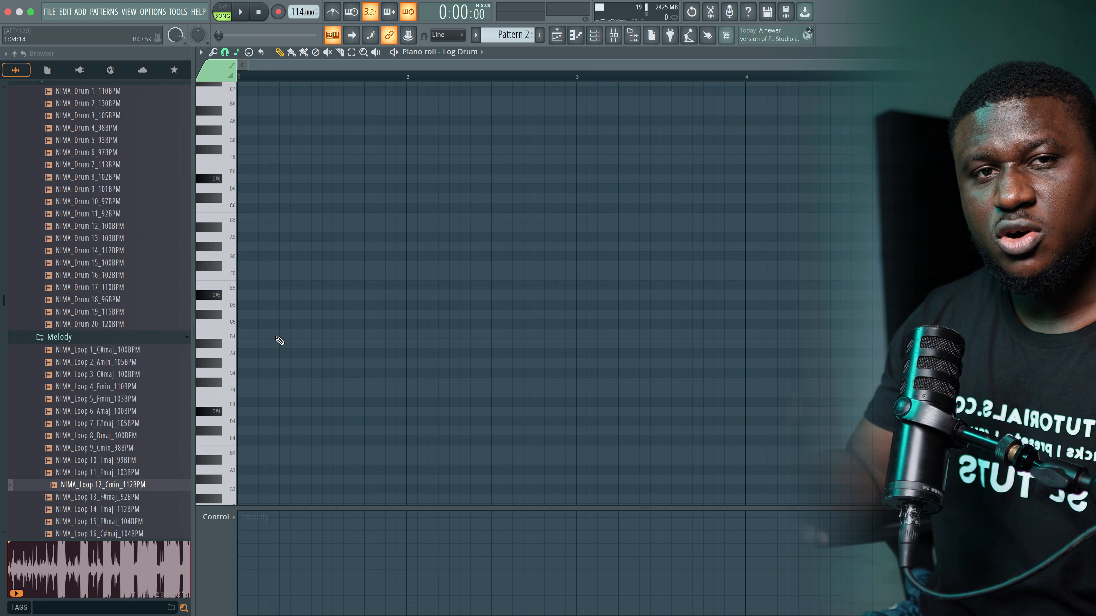
scroll(301, 344, "down", 1)
scroll(324, 349, "down", 1)
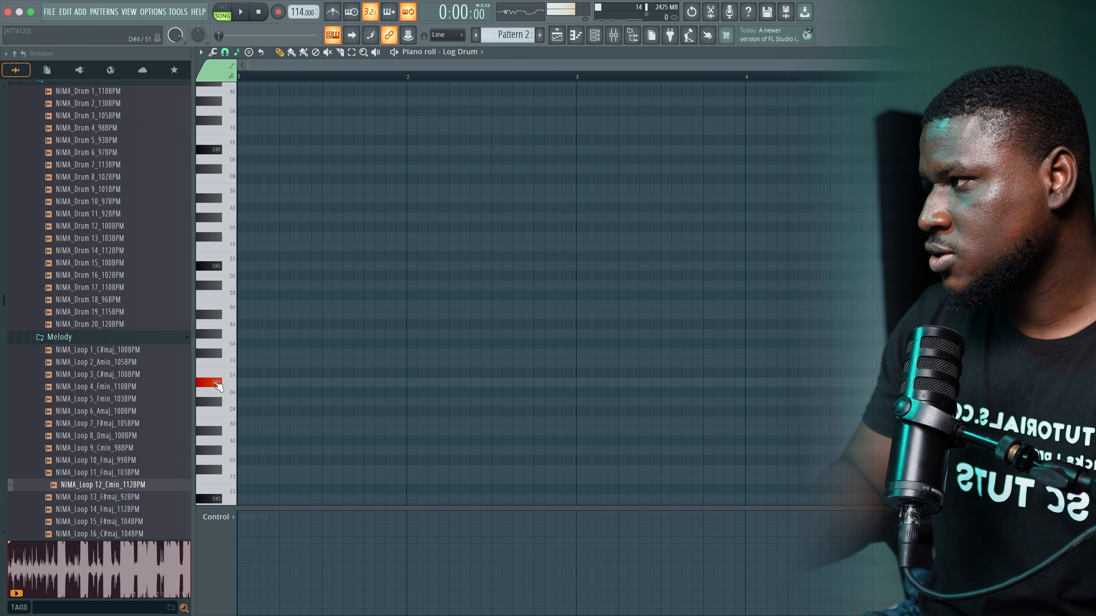
left_click_drag(222, 390, 215, 331)
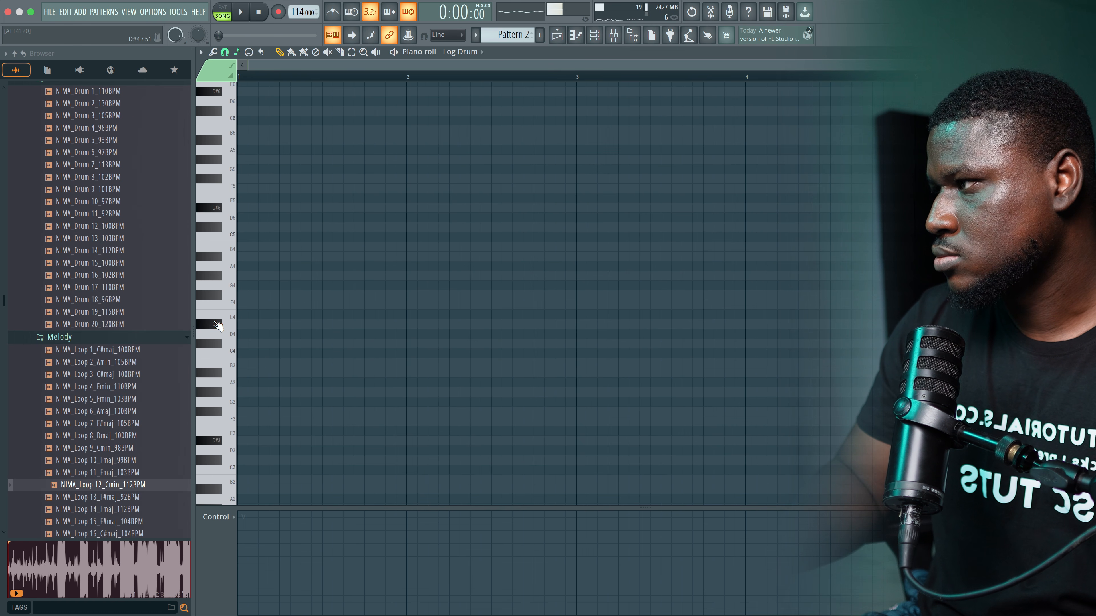
key("space")
key("space")
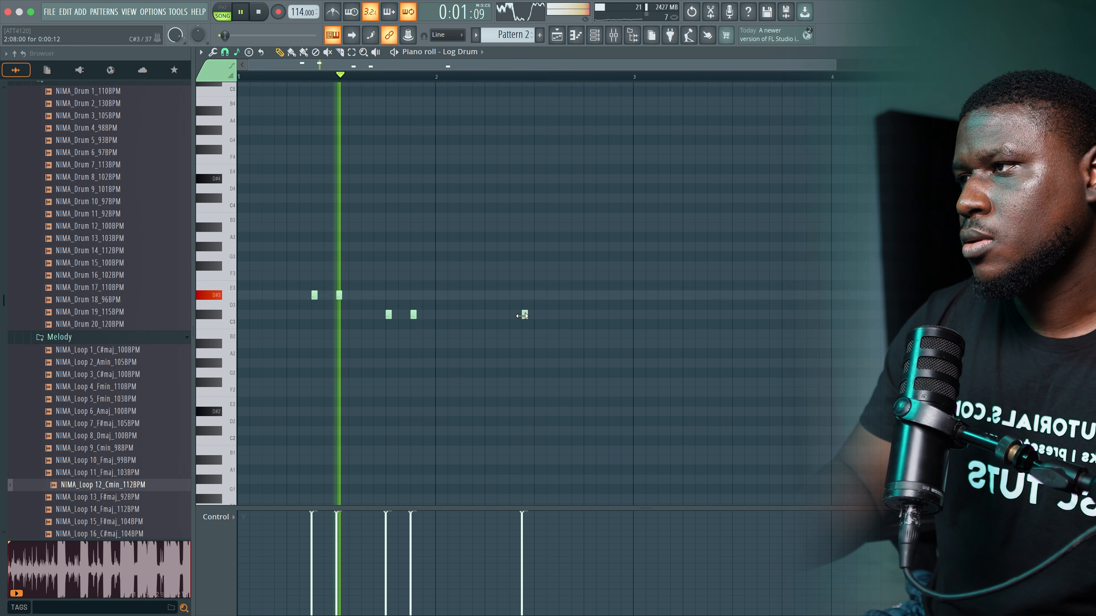
left_click_drag(521, 315, 508, 315)
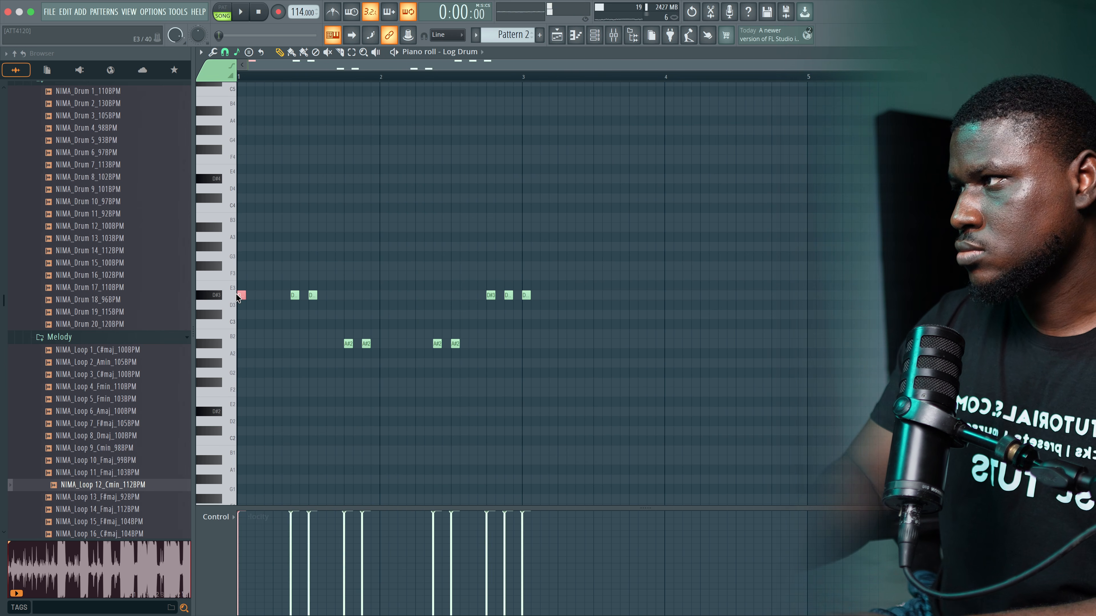
Move the Log Drum's opening note to D#2 and extend the line through bars 3 and 4, starting bar 3 with a D#2 note.
key("space")
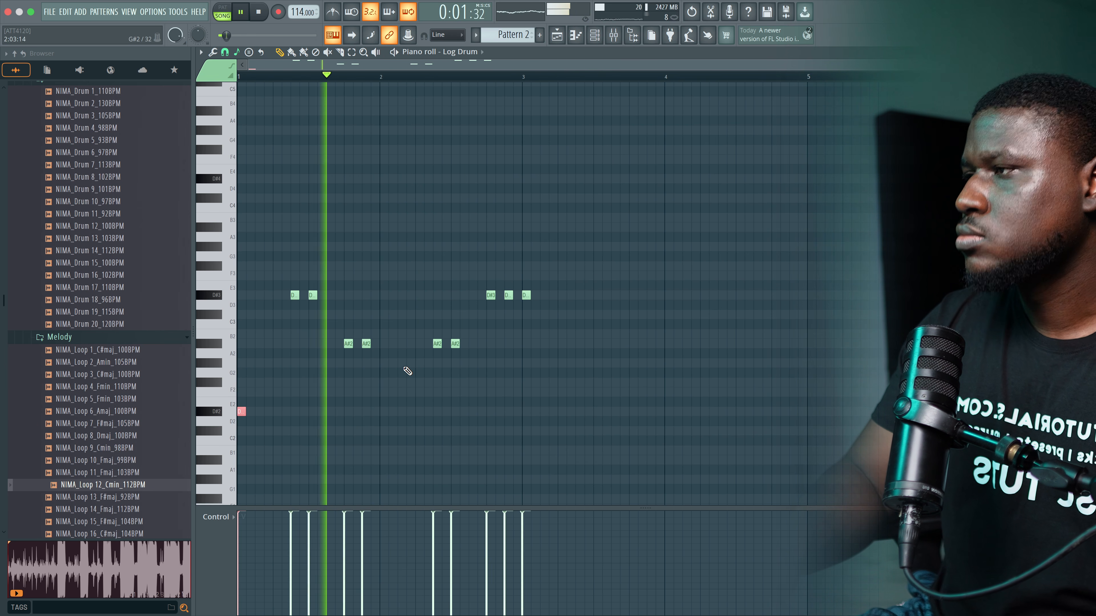
left_click(525, 296)
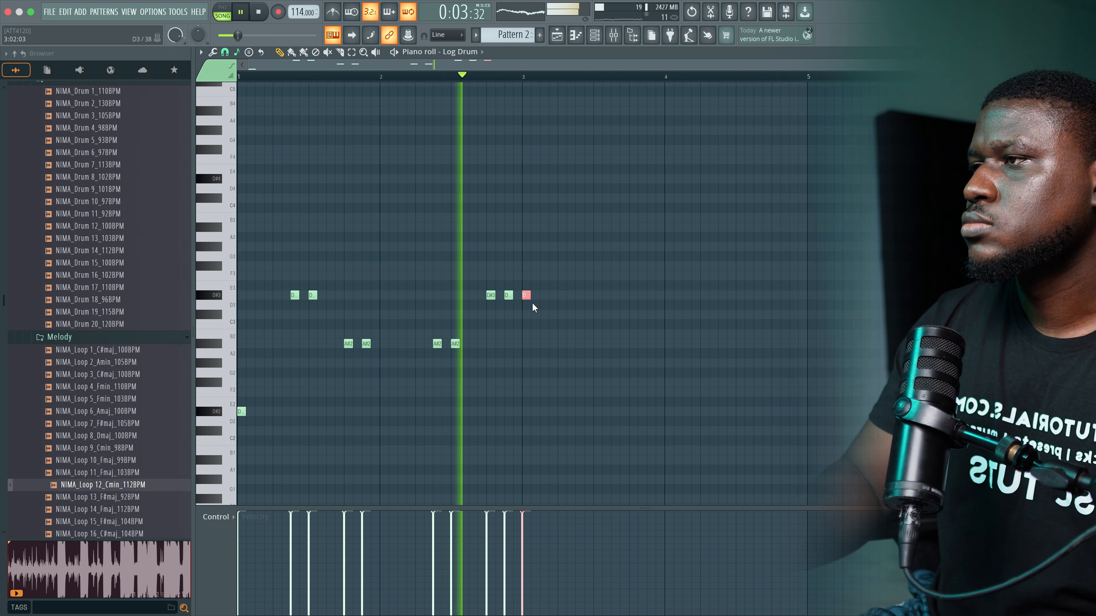
key("space")
scroll(553, 349, "down", 1)
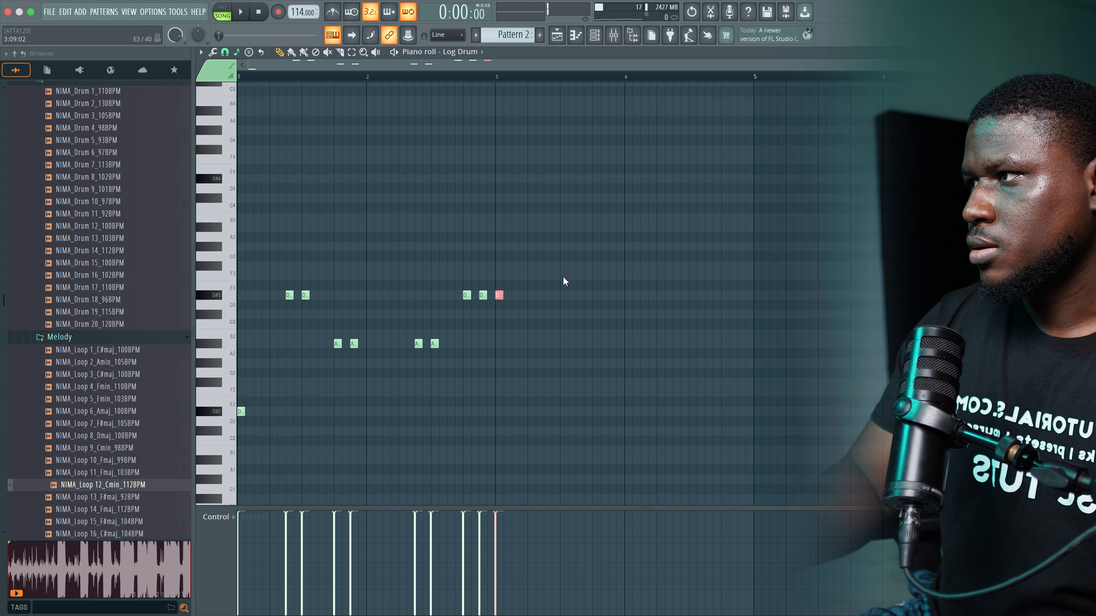
left_click_drag(577, 223, 142, 447)
left_click_drag(240, 413, 496, 404)
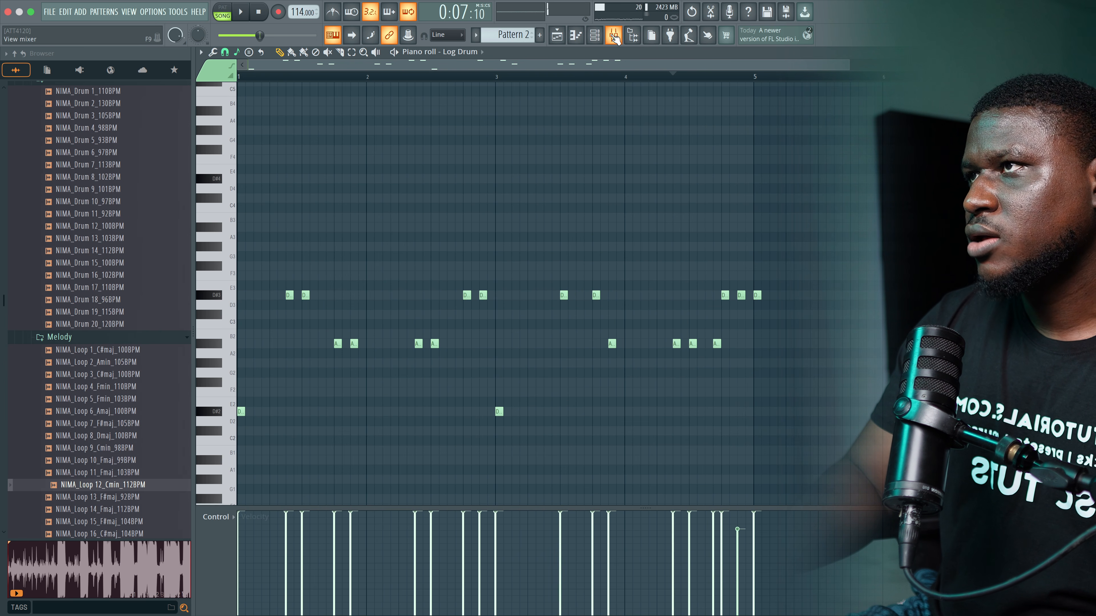
Load Fruity Blood Overdrive in the second effect slot of the Log Drum mixer track.
left_click(615, 39)
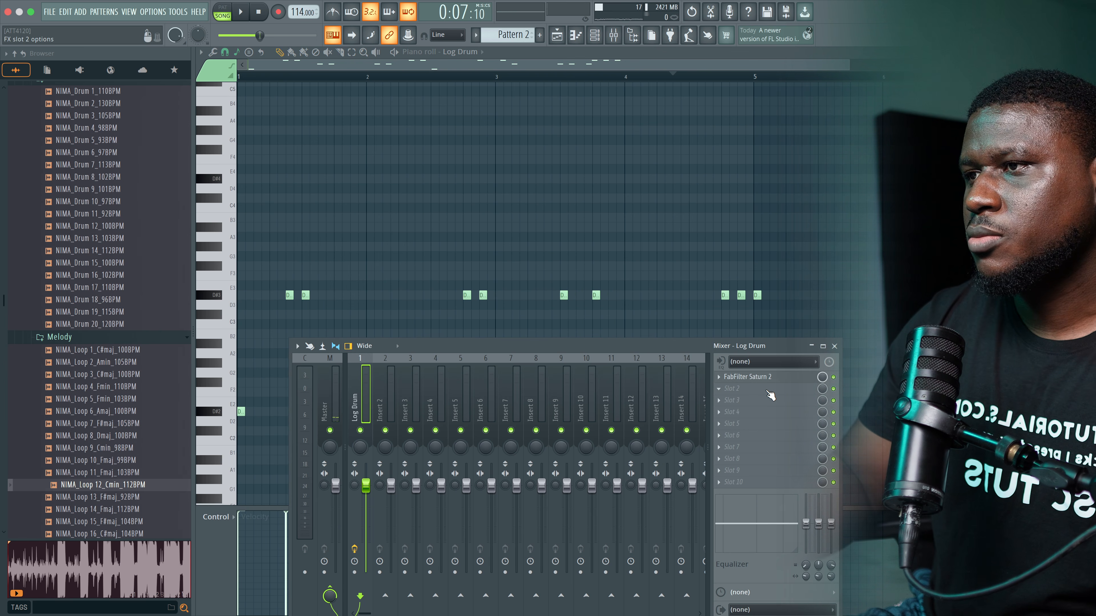
left_click(770, 396)
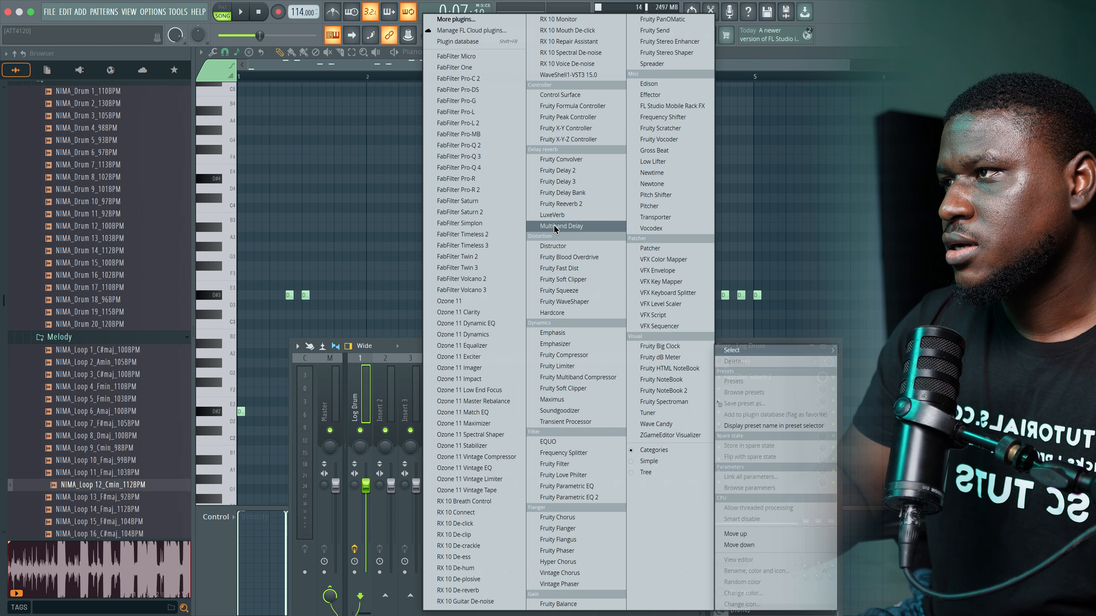
left_click(564, 258)
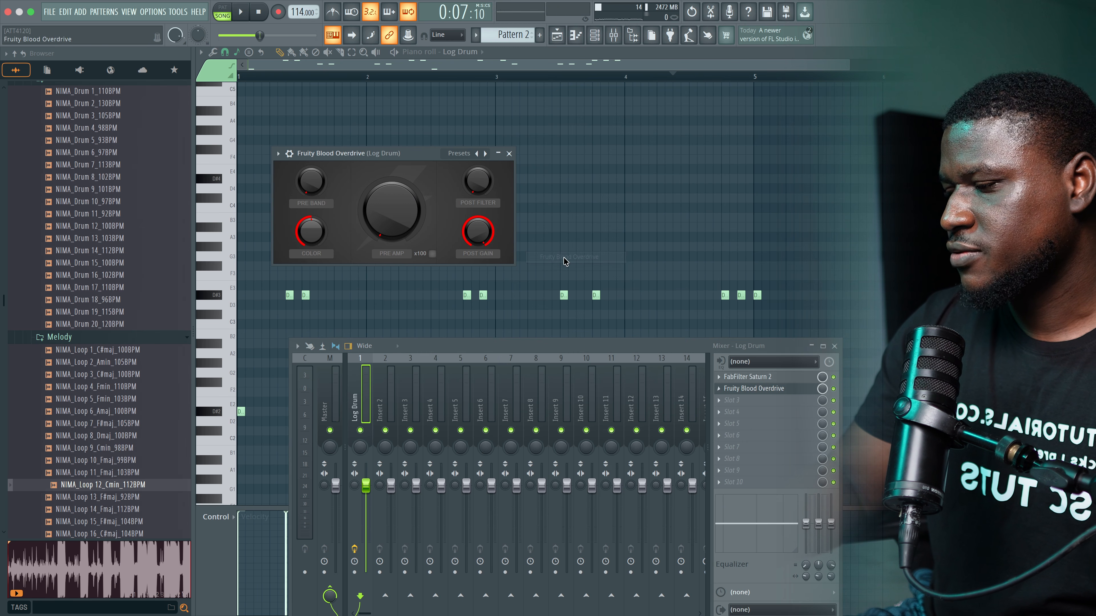
Extend the Log Drum bass line in Pattern 2 through bar 8 and play it back.
key("d")
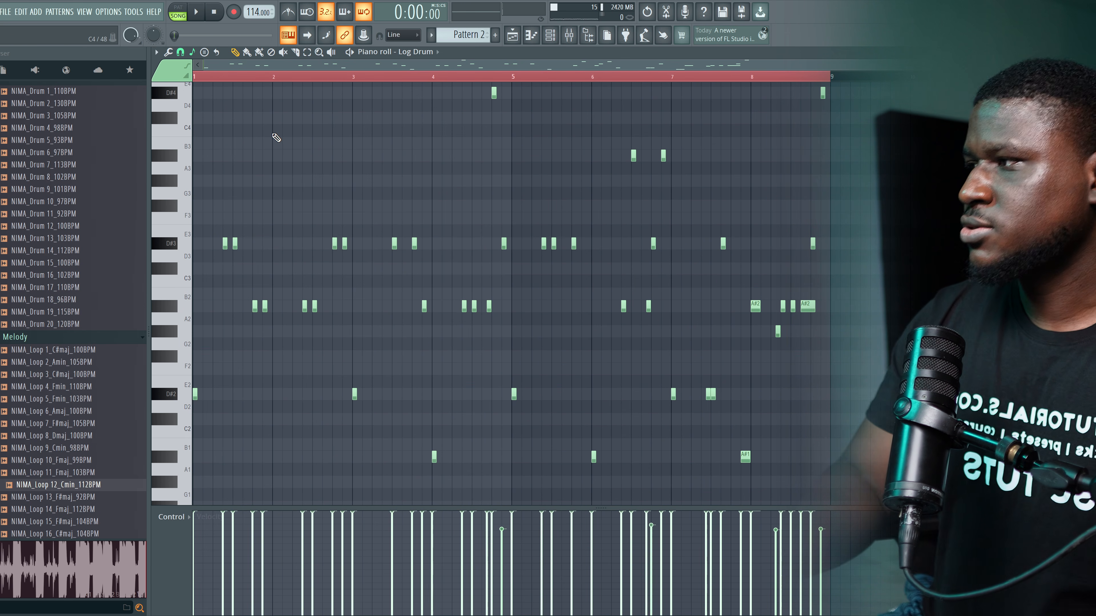
key("space")
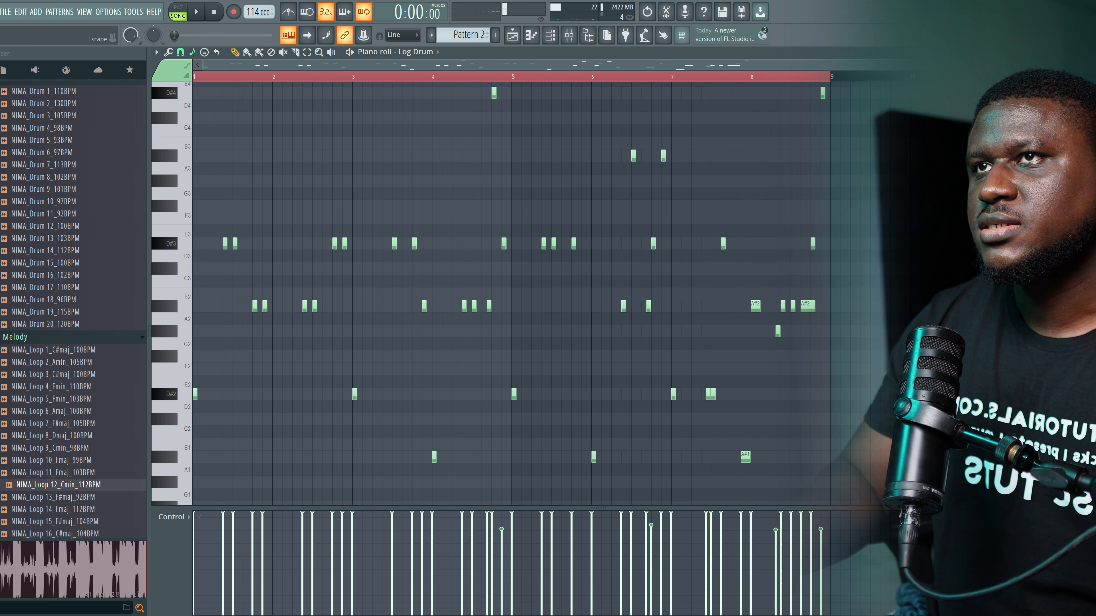
key("Escape")
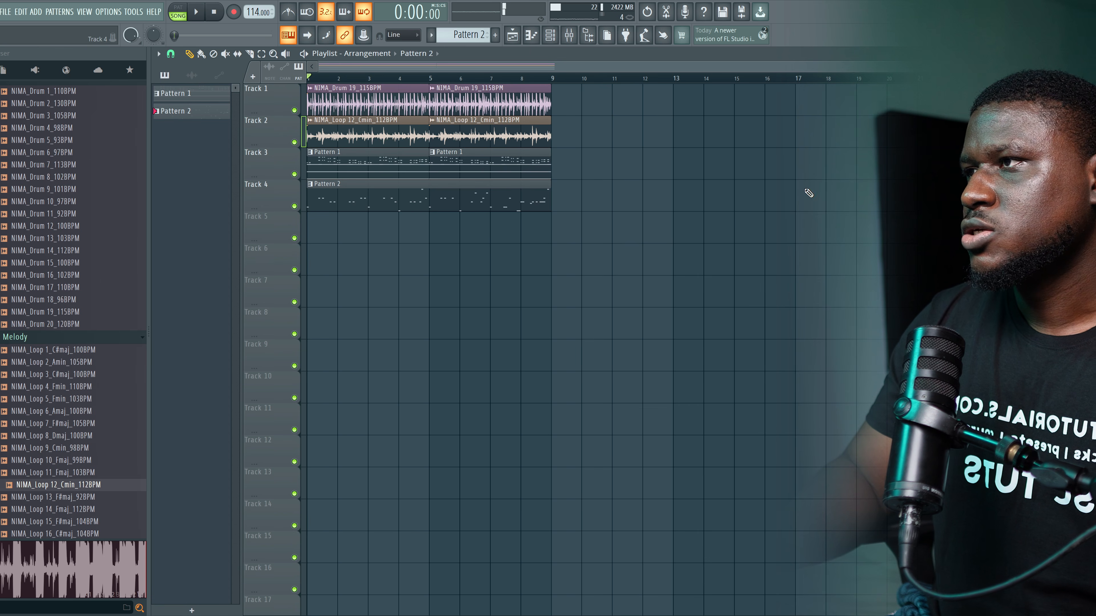
Place a copy of the Pattern 2 clip on Track 5 and make it a unique pattern.
left_click(321, 227)
right_click(312, 224)
left_click(345, 328)
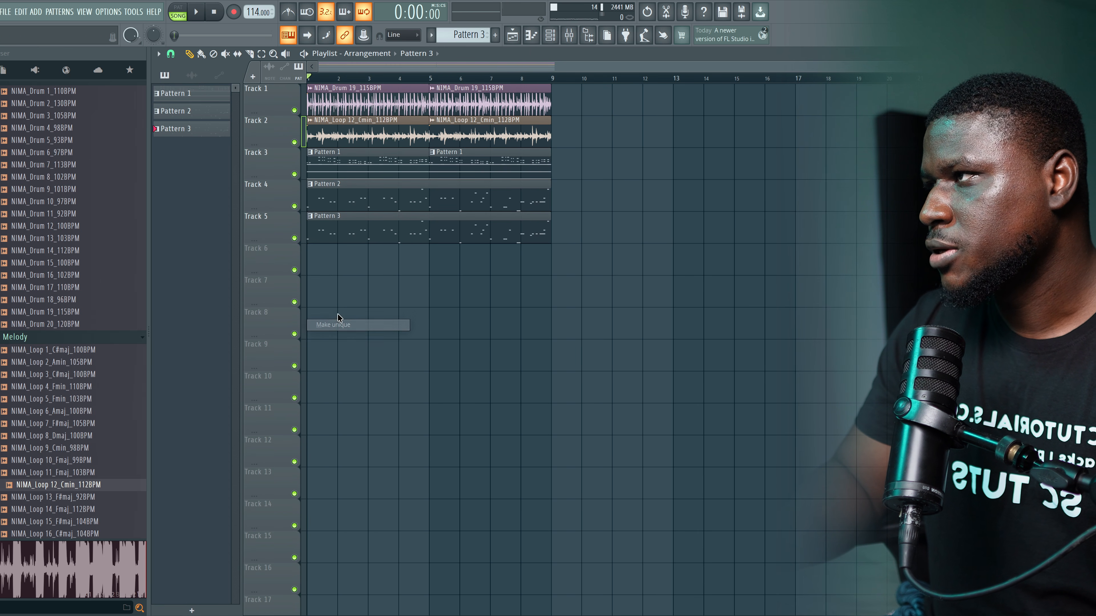
Thin out the Log Drum line in the Track 5 pattern by deleting repeated D#3 and A#2 notes while it plays.
double_click(344, 236)
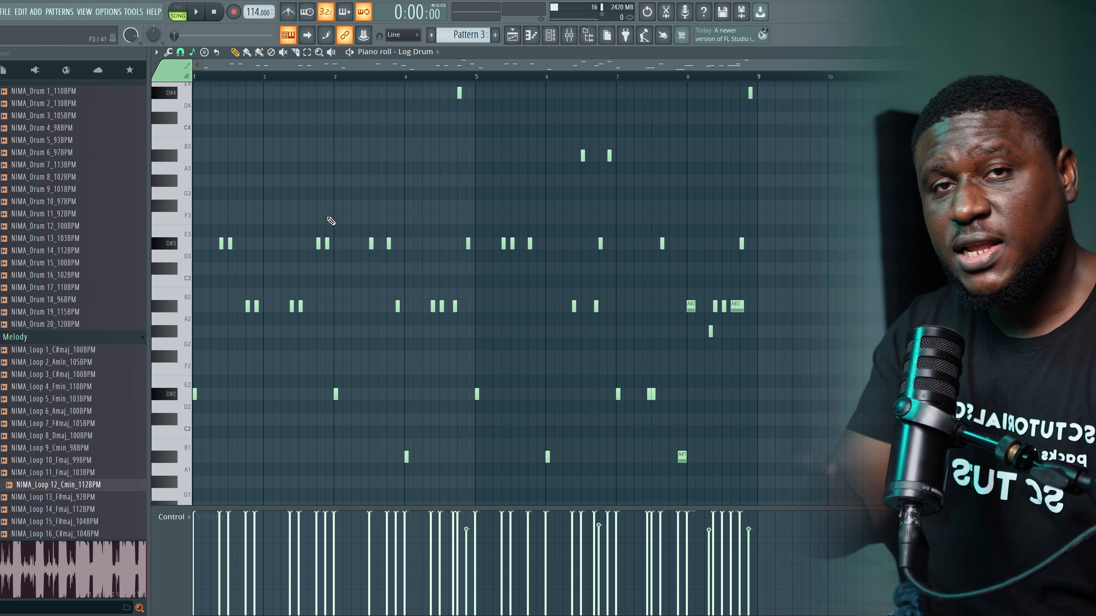
right_click(231, 245)
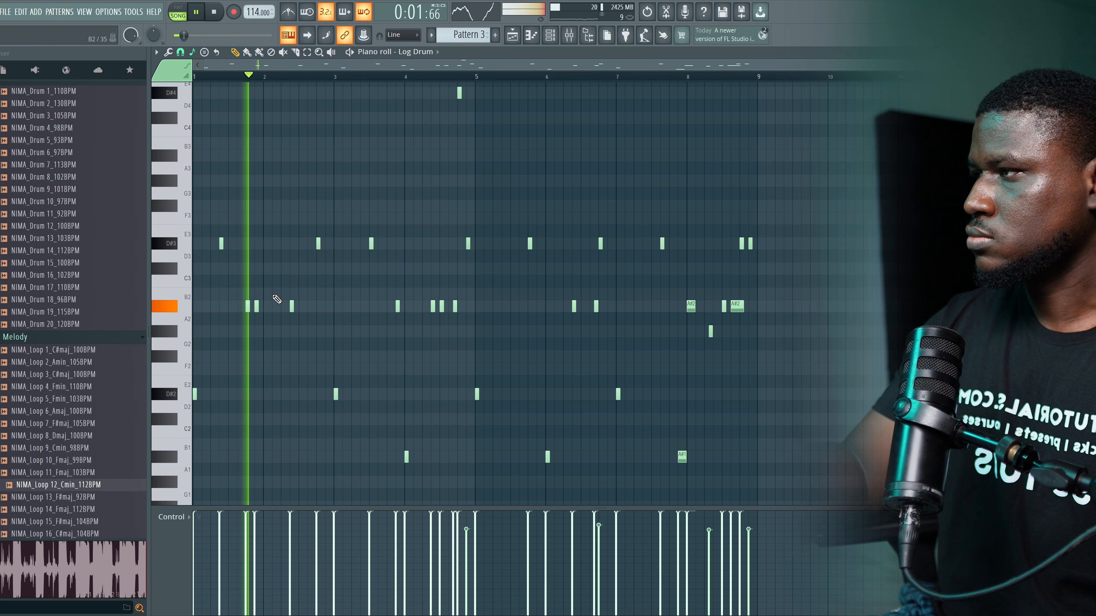
right_click(292, 307)
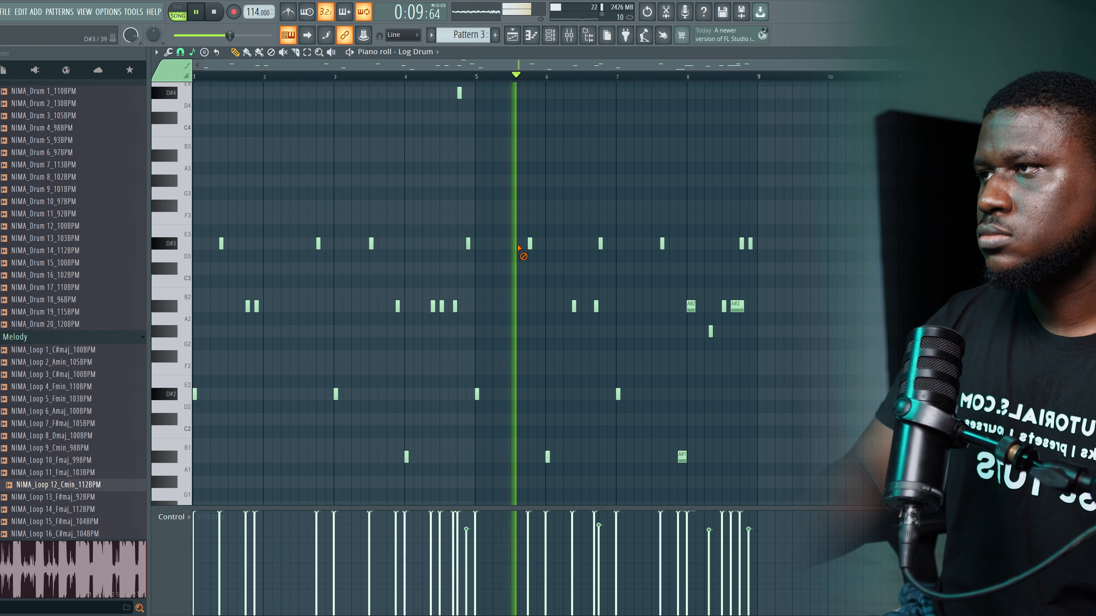
right_click(530, 244)
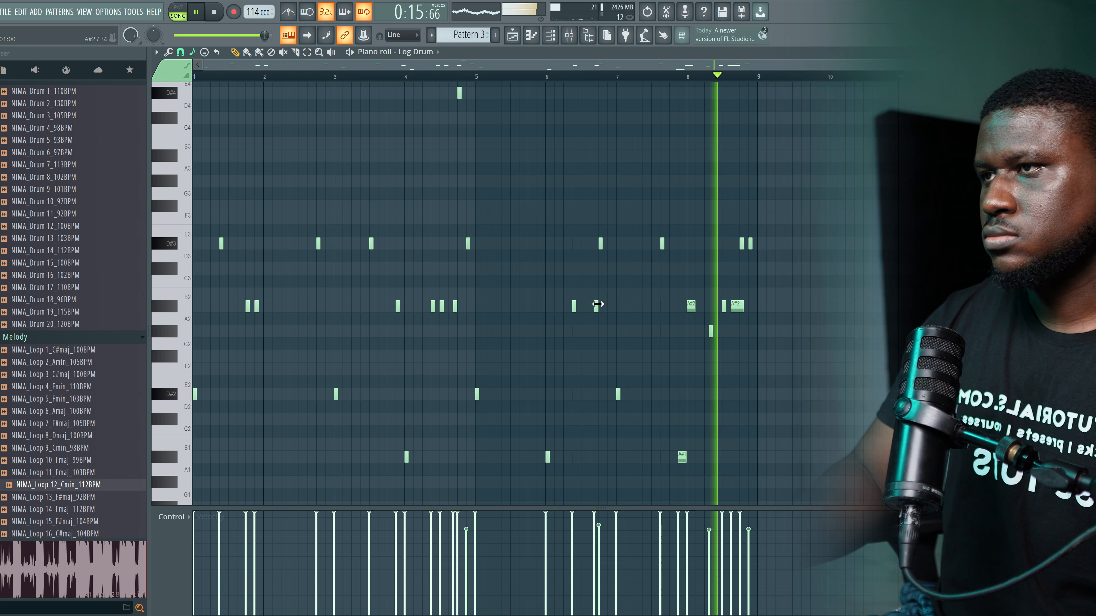
key("space")
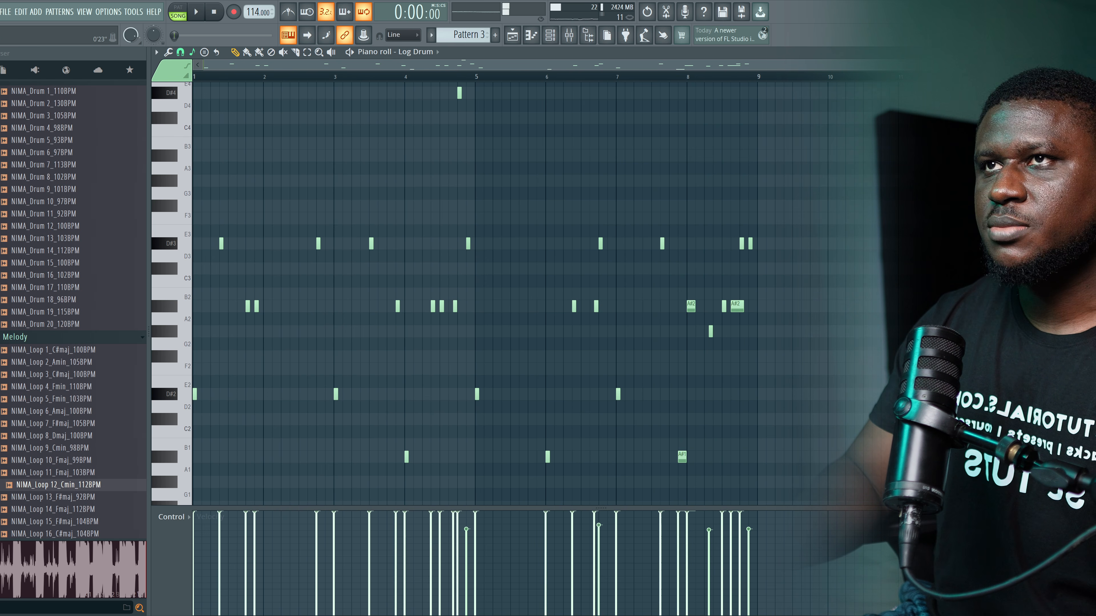
Rename the Track 5 pattern Log 2 and the Track 4 pattern Log 1, and unmute Track 4.
key("F5")
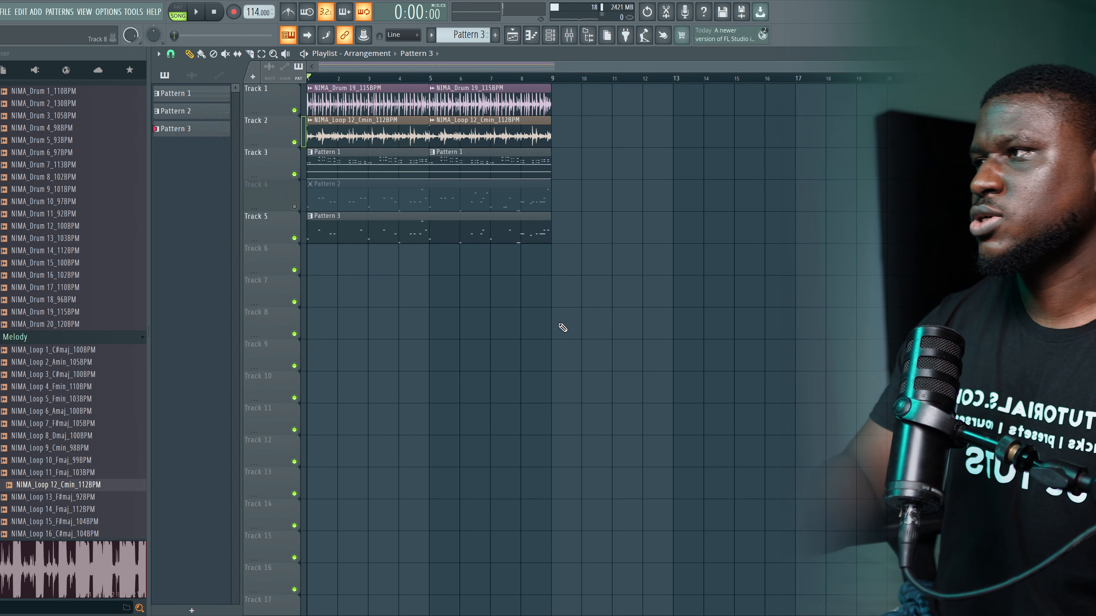
left_click(313, 223)
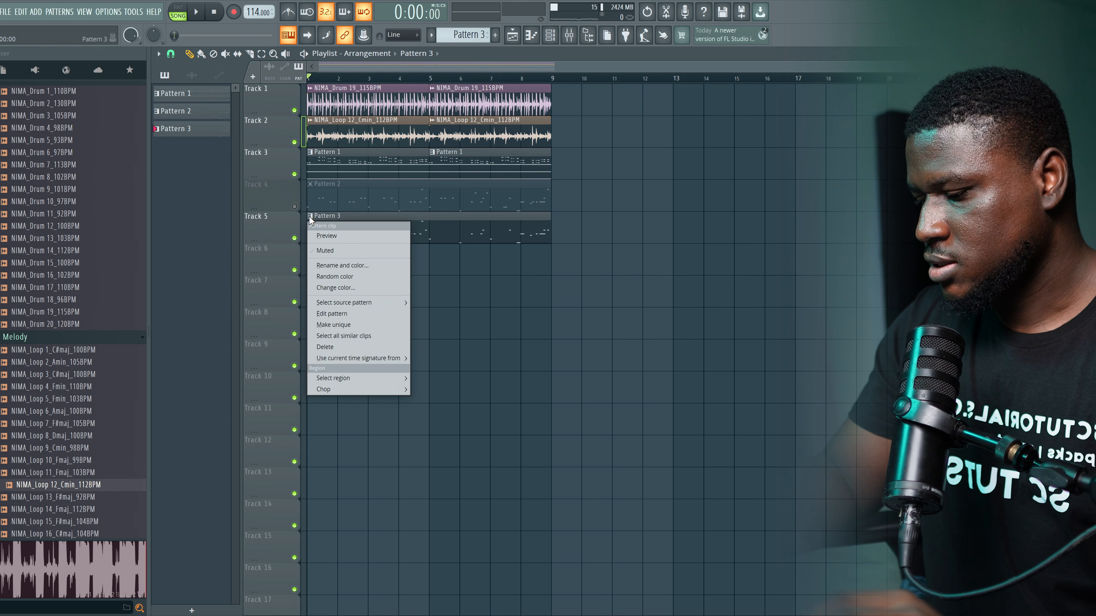
left_click(309, 219)
type("Log")
key("Return")
left_click(310, 185)
type("rLo")
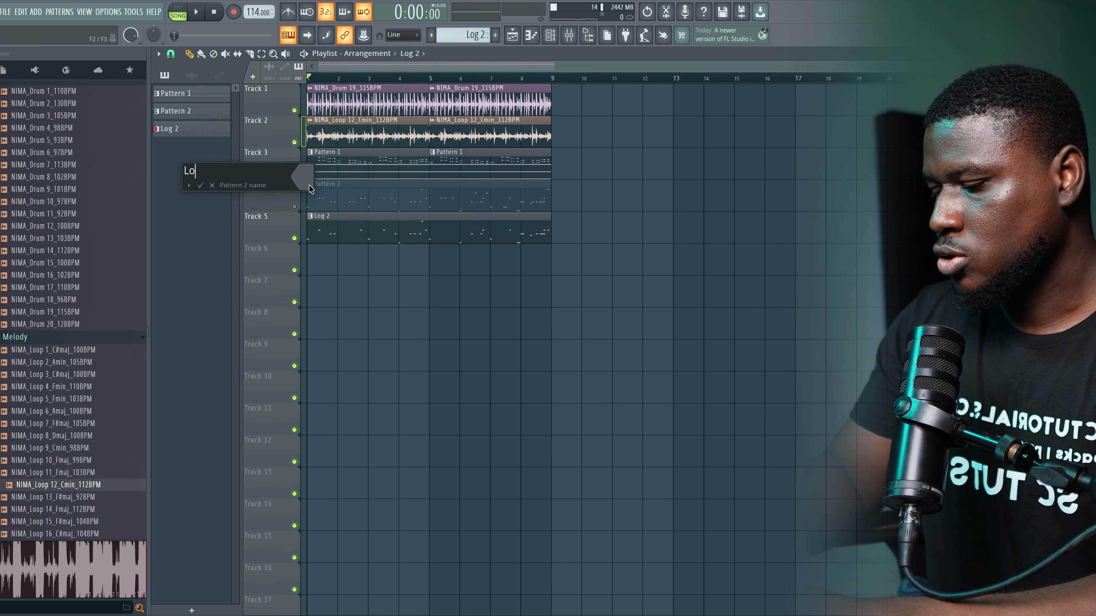
type("g 1")
key("Return")
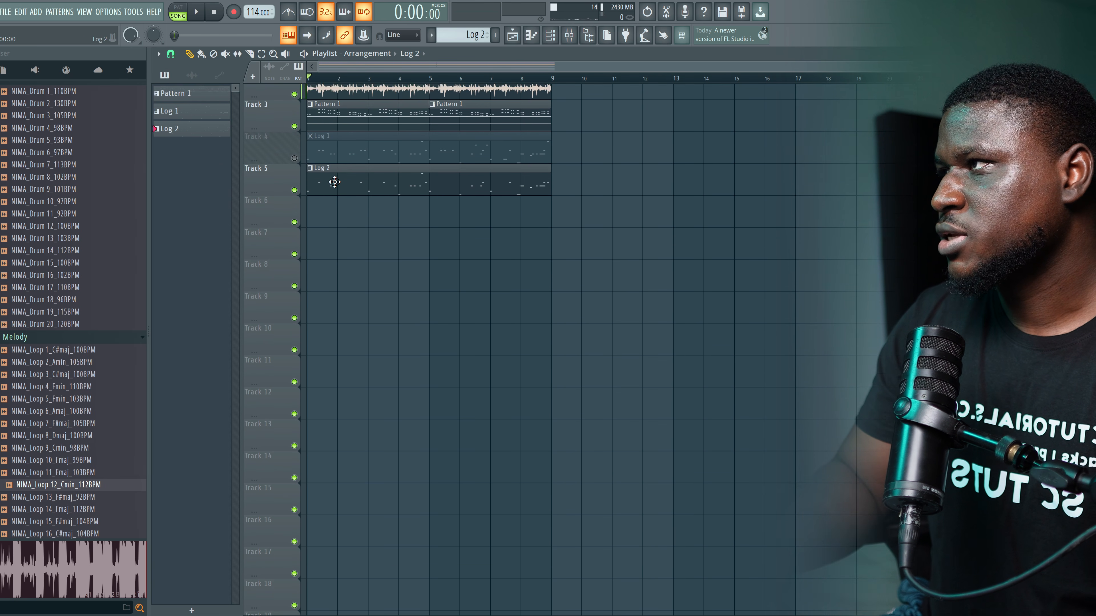
left_click(294, 207)
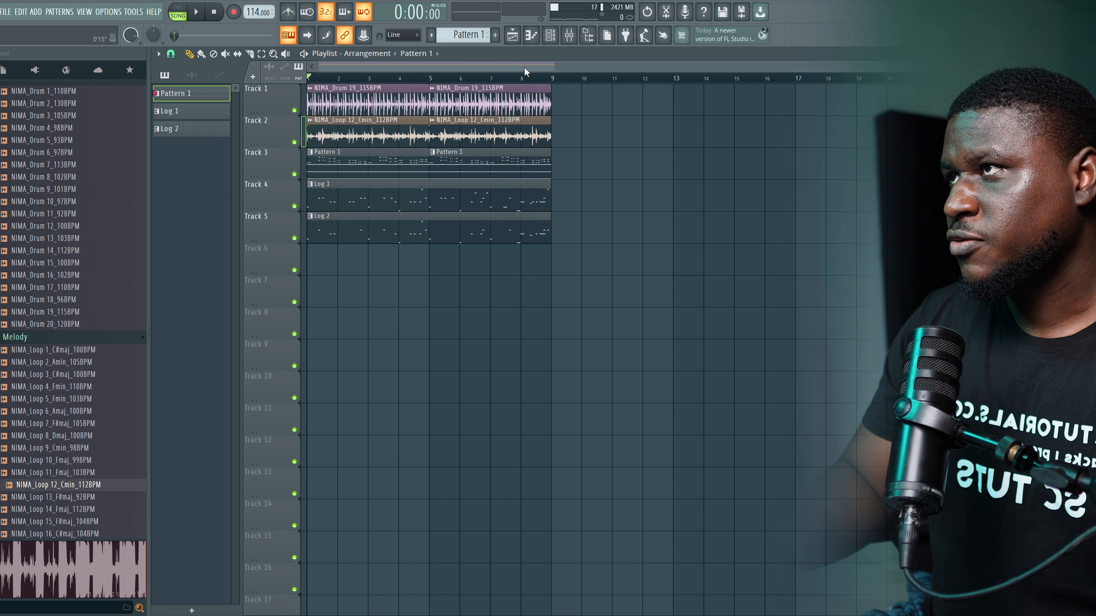
Add a GMS synth channel and load the Bass 2 MC preset from its Basses bank.
left_click(557, 33)
left_click(443, 359)
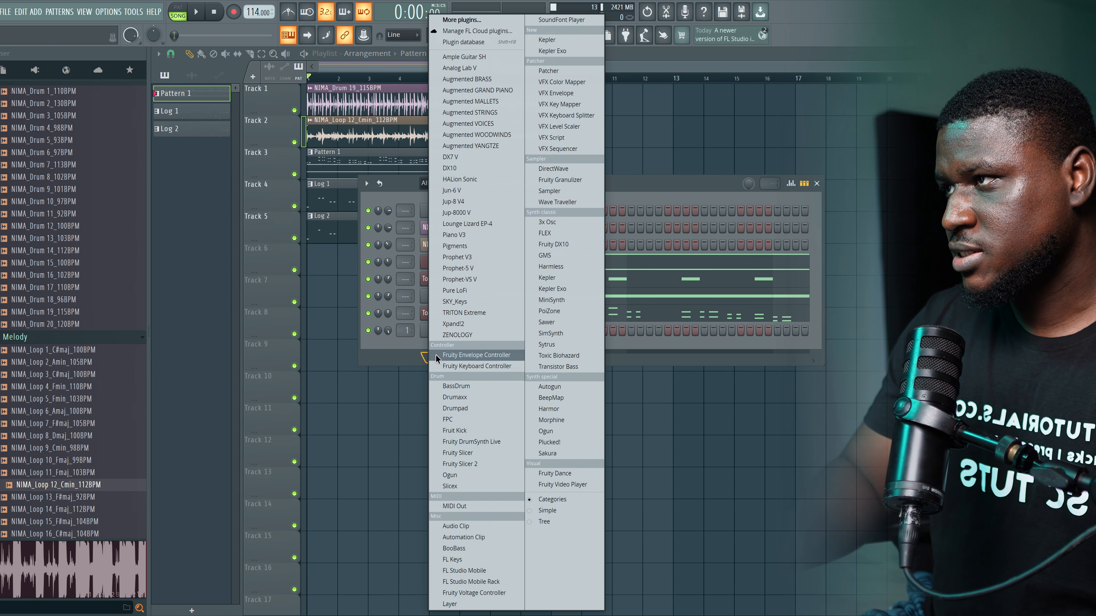
left_click(545, 256)
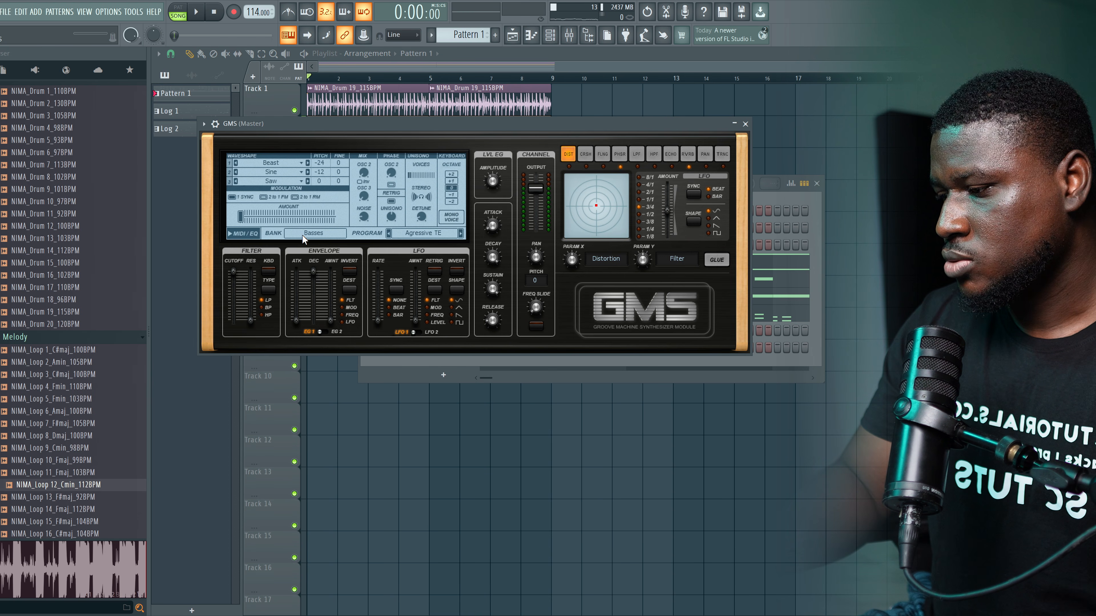
left_click(304, 235)
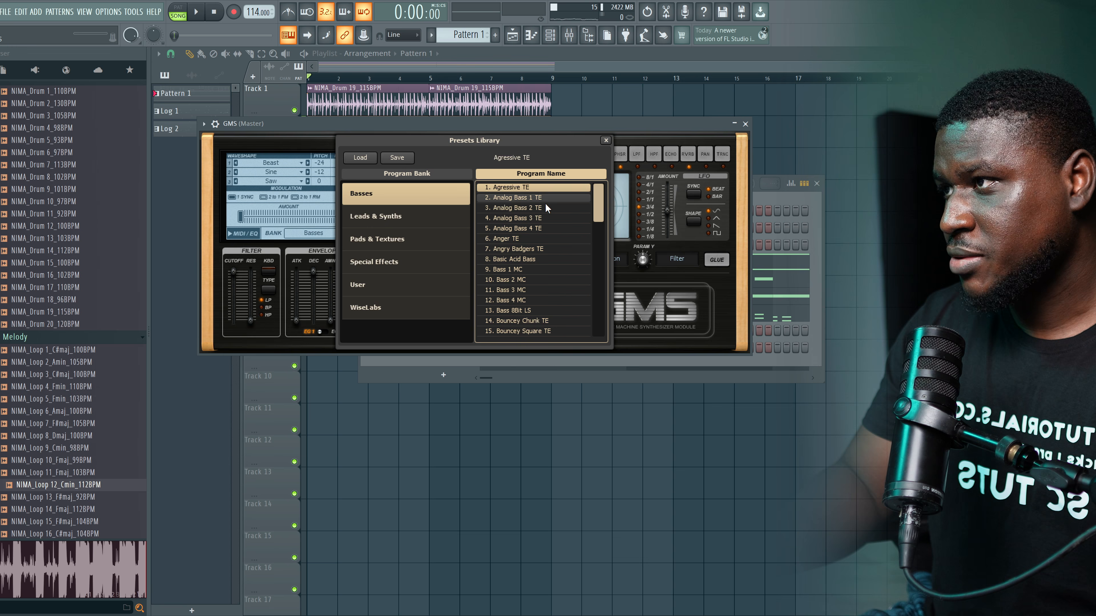
left_click(506, 281)
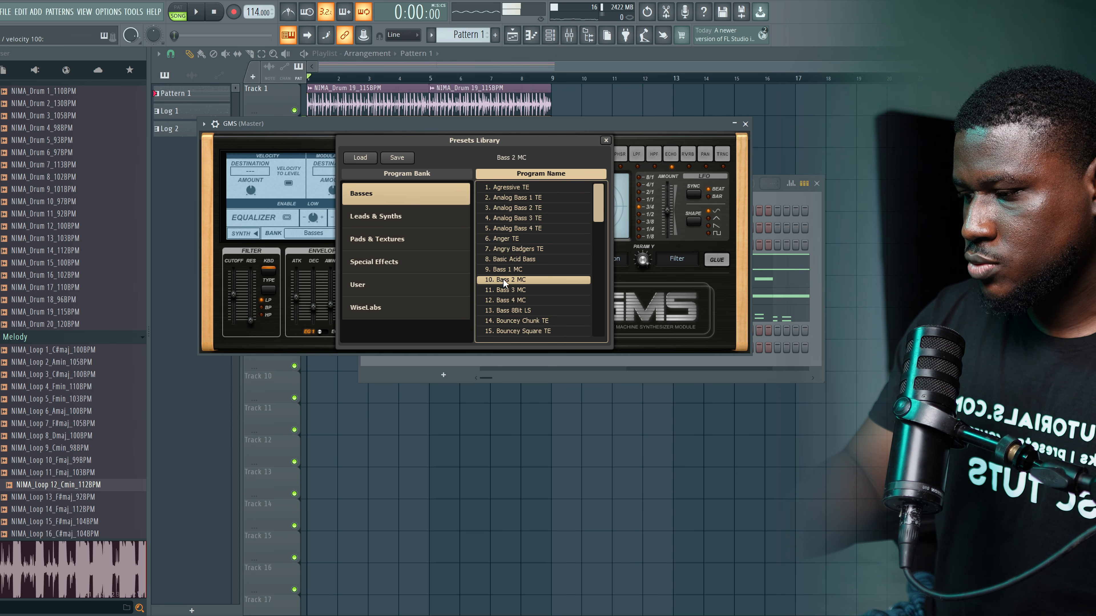
left_click(746, 124)
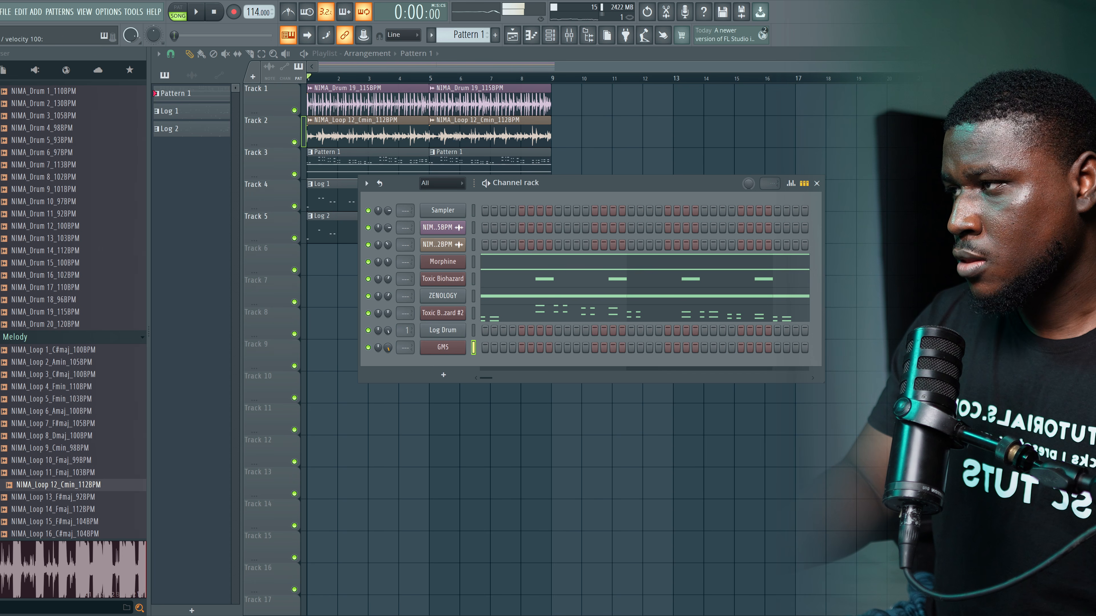
Draw a four-bar D#4 note from bar 1 for GMS in Pattern 1's piano roll.
right_click(431, 353)
left_click(472, 348)
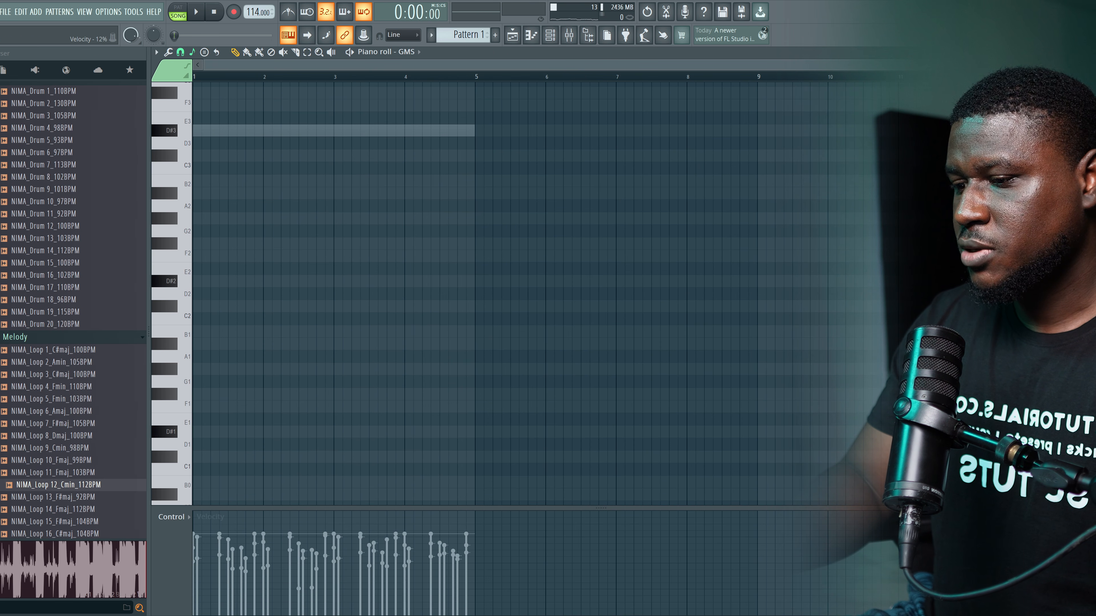
scroll(198, 165, "up", 5)
left_click(197, 165)
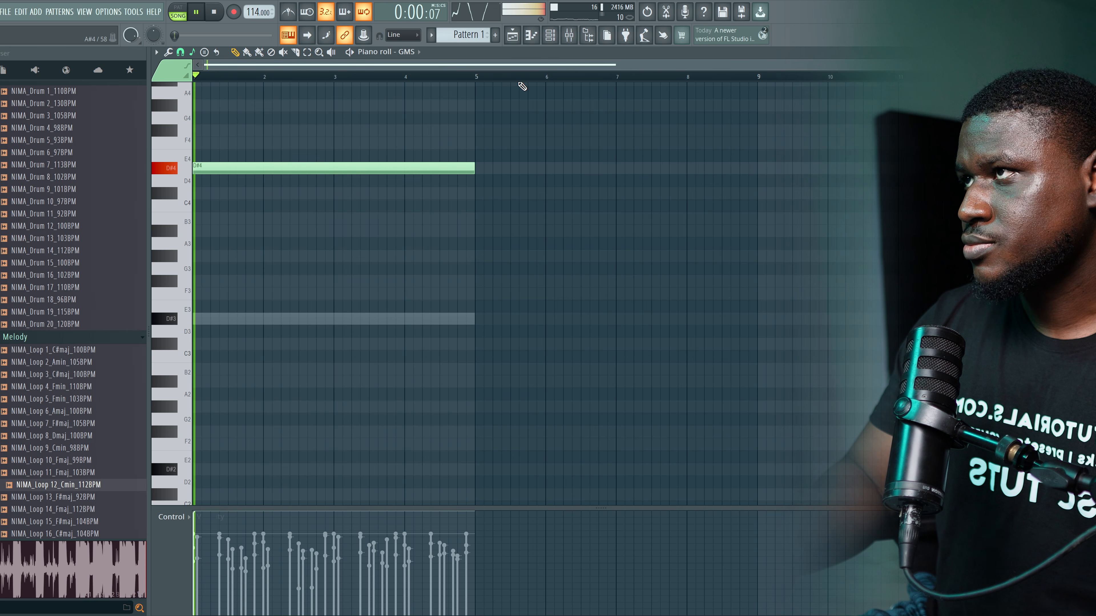
Mute the GMS channel and check FabFilter Saturn 2 on the Log Drum mixer track during playback.
key("F6")
key("space")
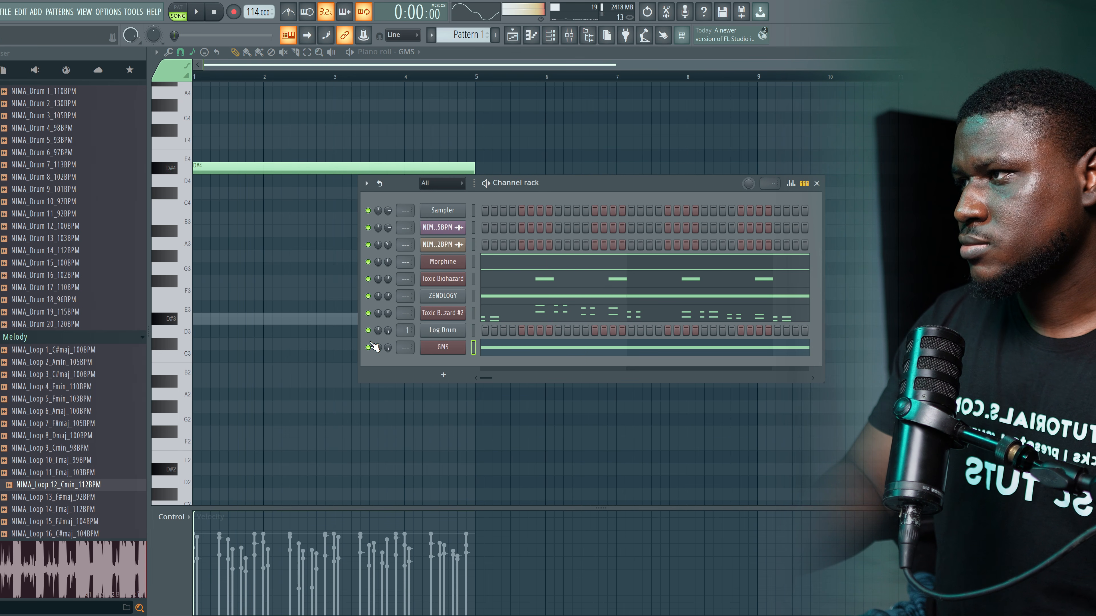
left_click(568, 39)
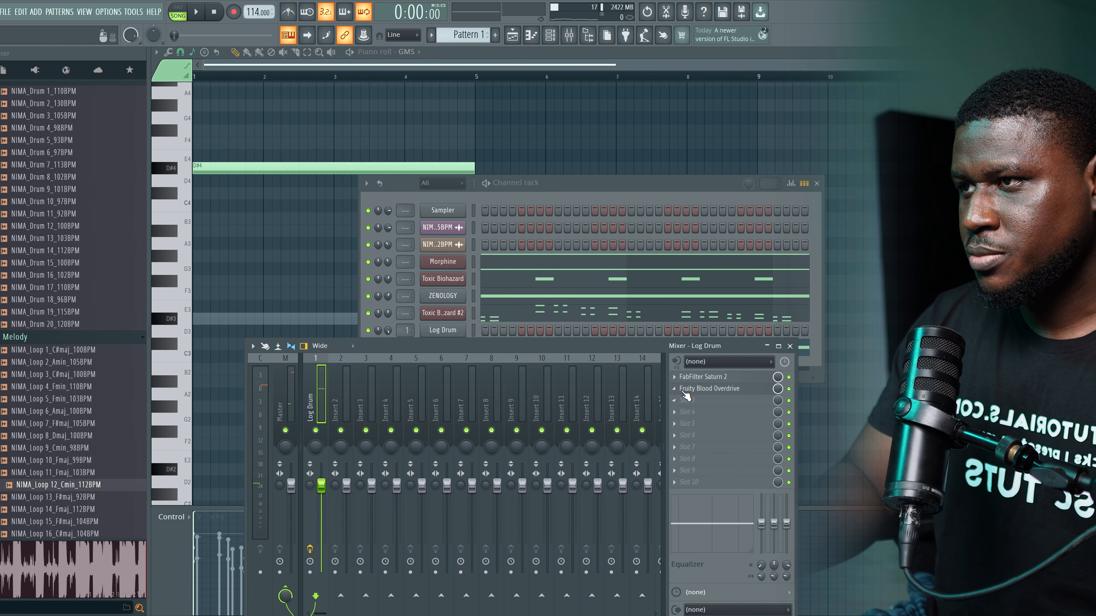
left_click(704, 377)
key("space")
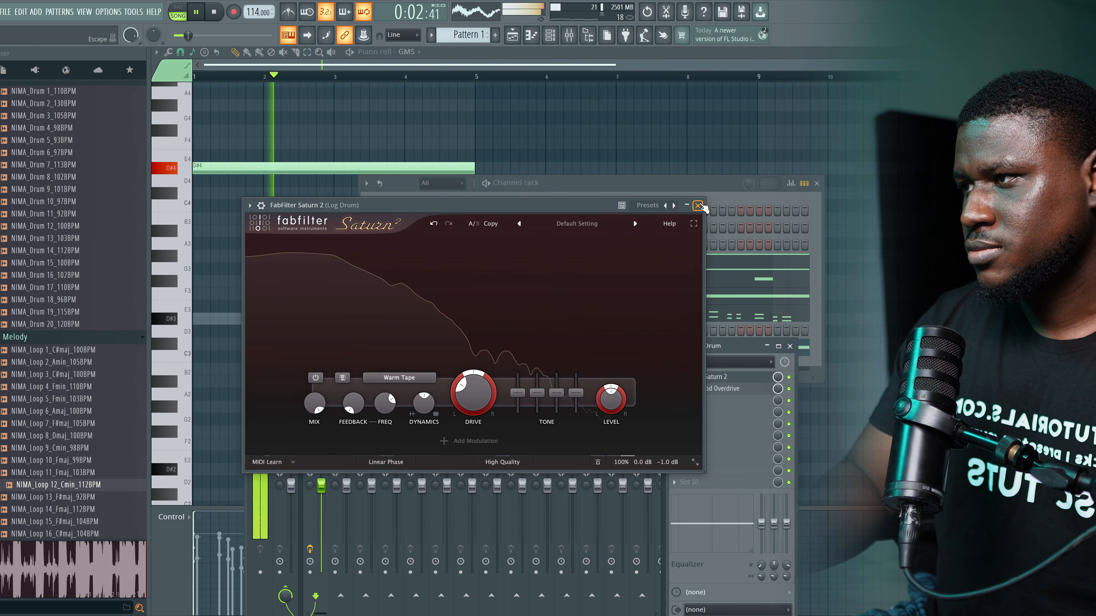
left_click(699, 205)
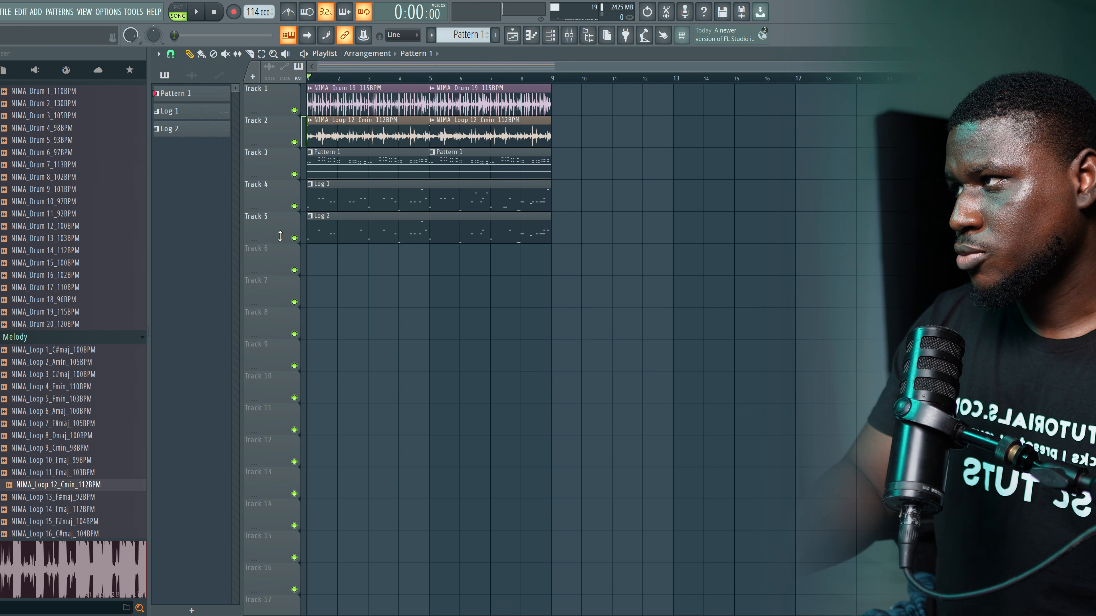
Mute Track 5 and check the Log Drum's FabFilter Saturn 2 and Fruity Blood Overdrive settings during playback.
left_click(295, 239)
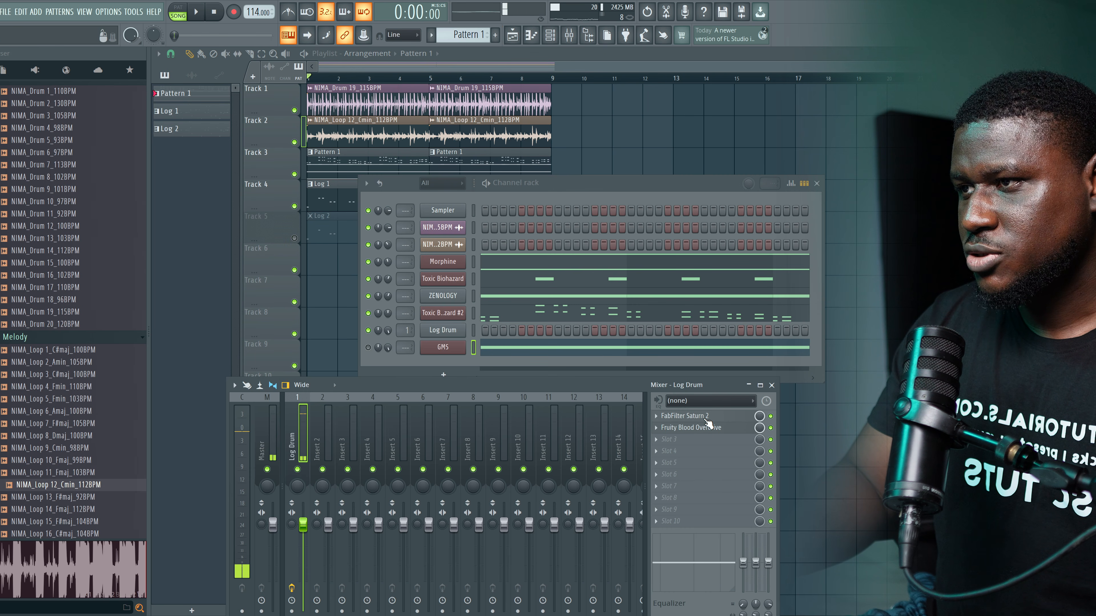
left_click(706, 417)
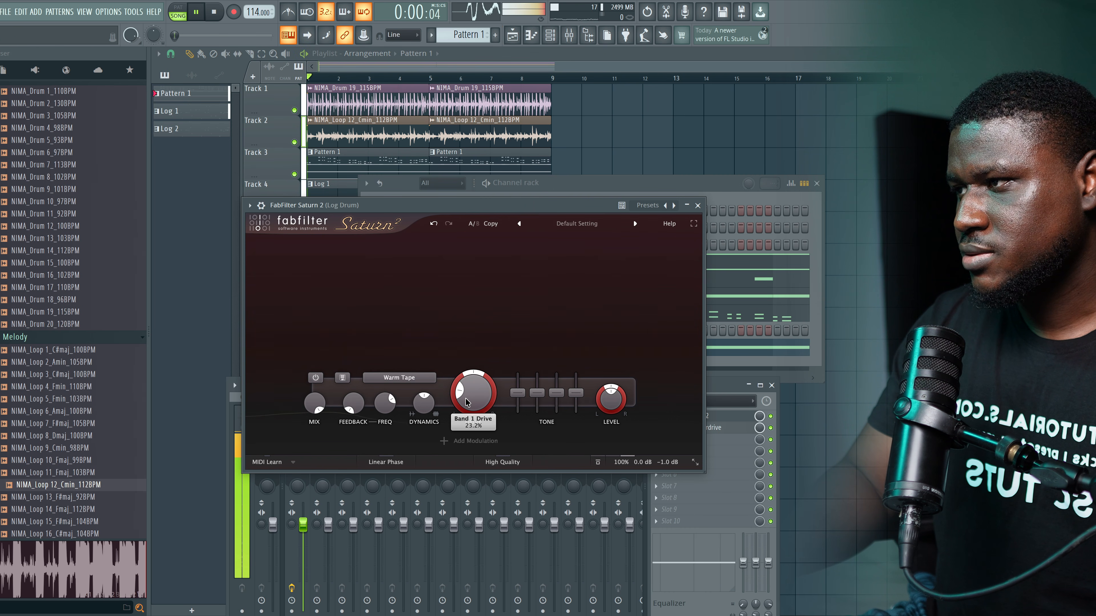
left_click(723, 430)
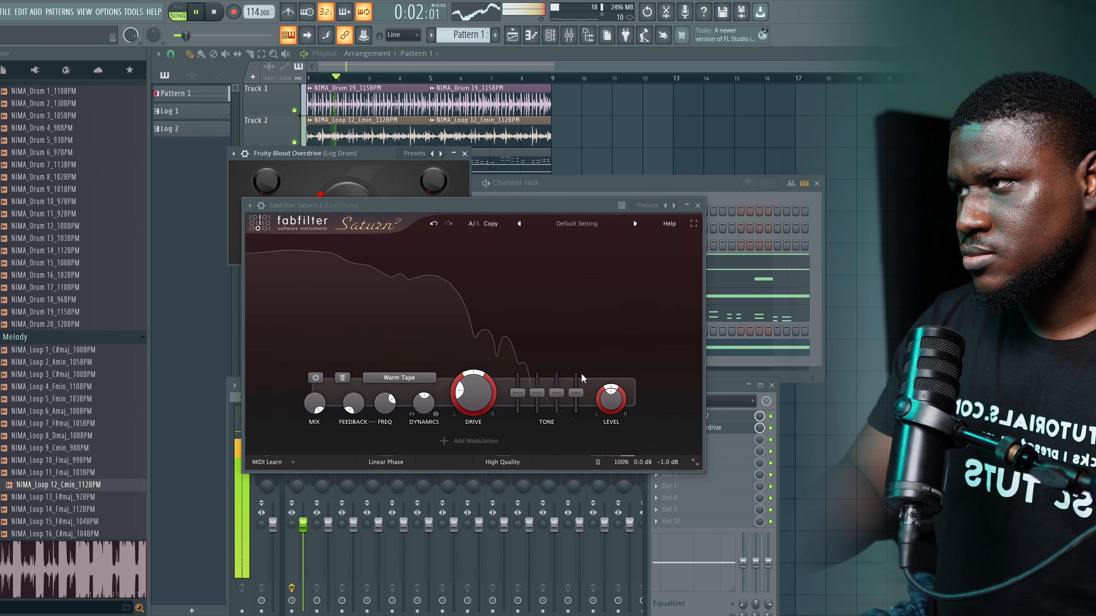
left_click(698, 206)
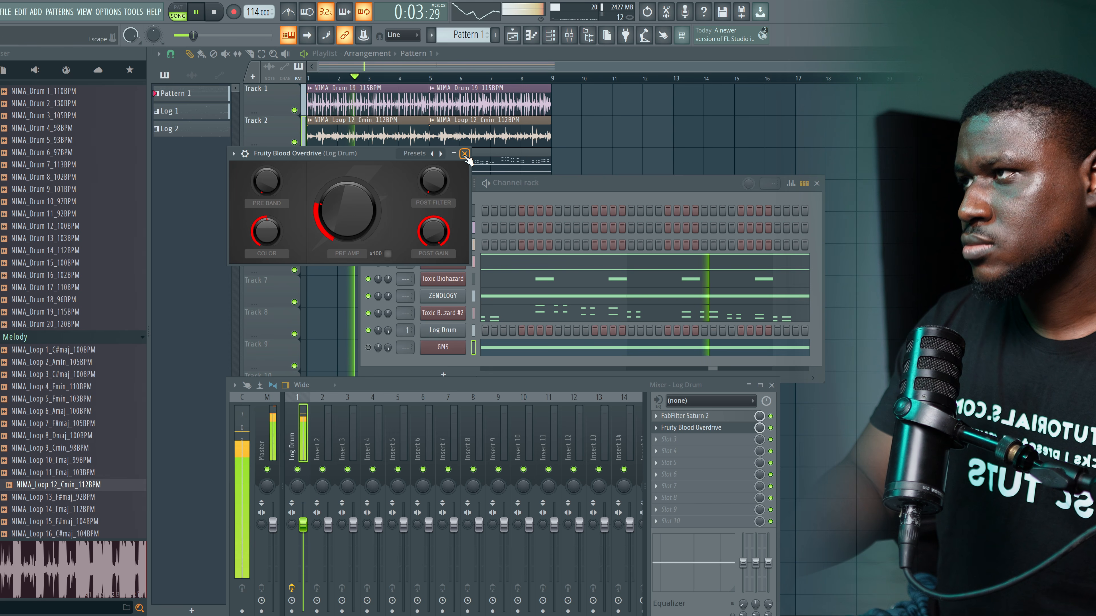
key("space")
key("Escape")
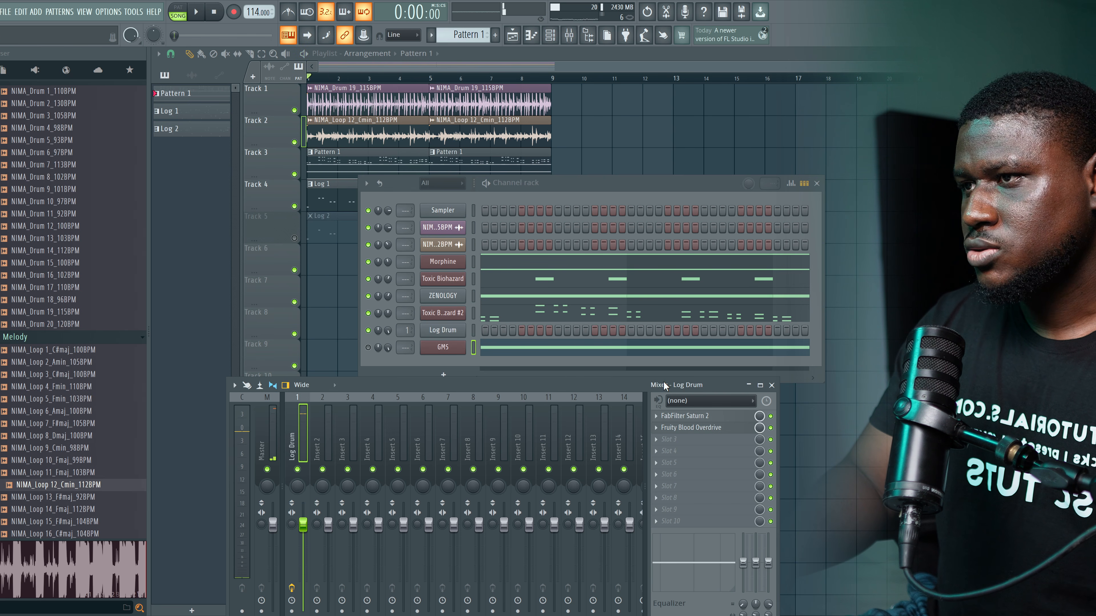
left_click(772, 386)
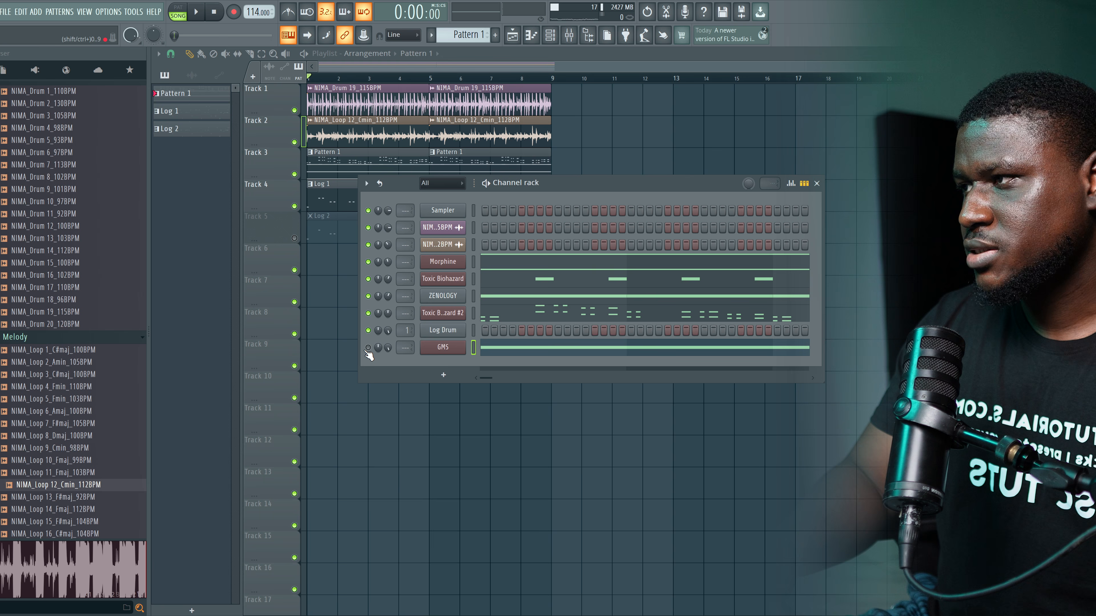
Add slide notes to the GMS part in Pattern 1: D#5 at the end of bar 2 and D#3 at the end of bar 4.
left_click(501, 349)
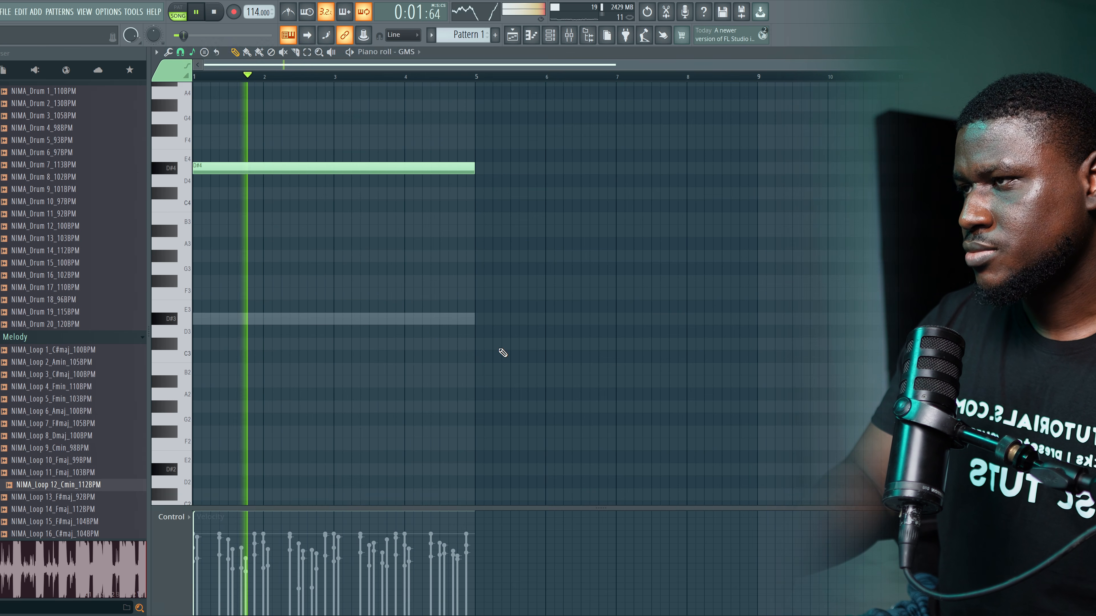
key("space")
scroll(201, 232, "up", 3)
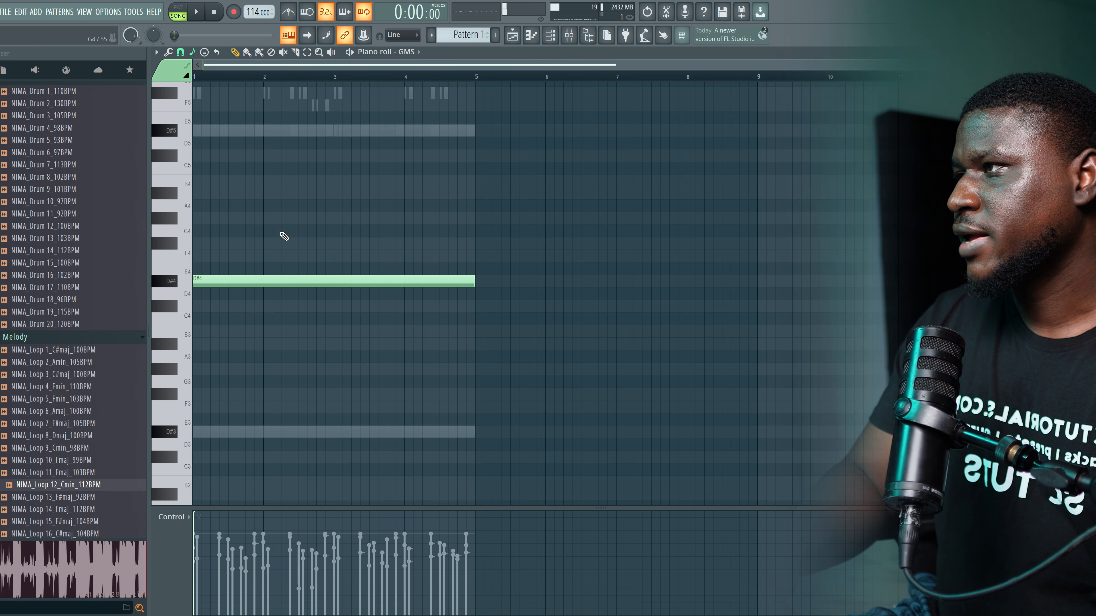
left_click(335, 219)
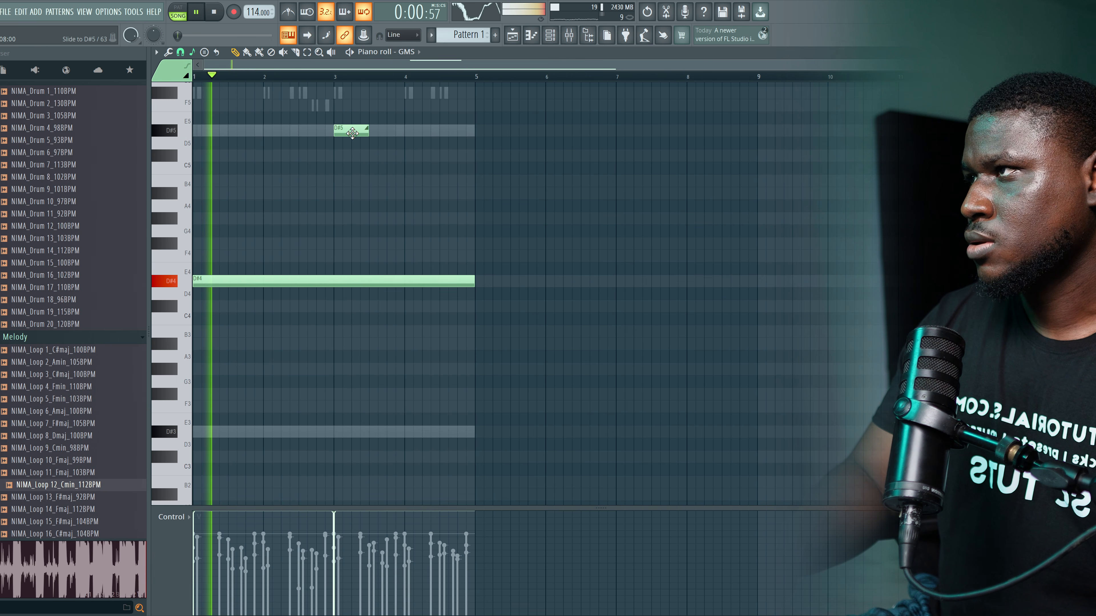
left_click(405, 433)
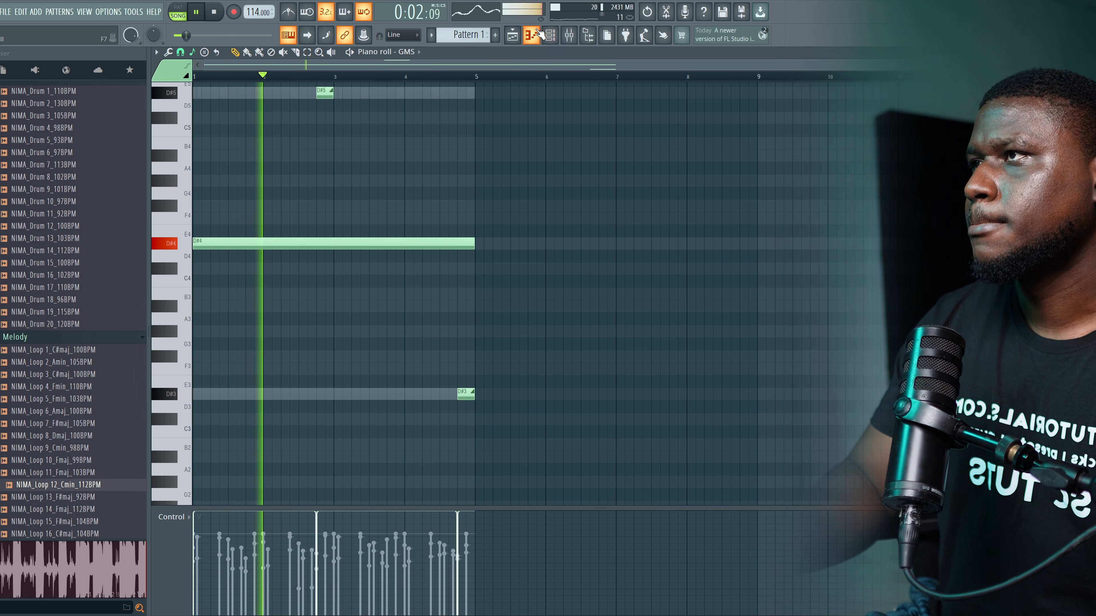
Return to the playlist and audition samples from the CURRY SFX folder of the Safi drumkit.
left_click(514, 36)
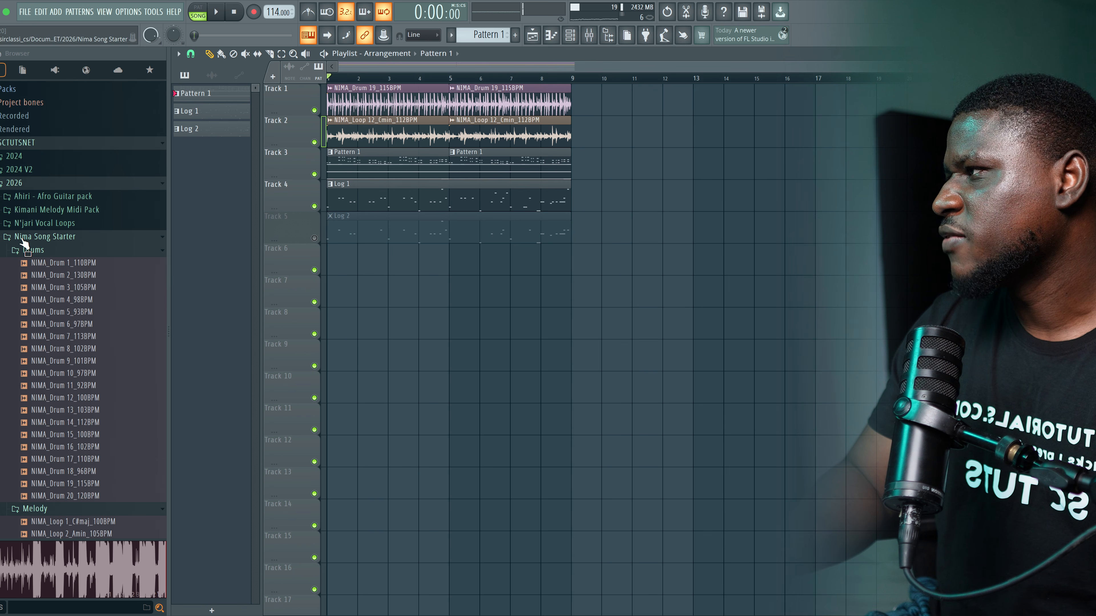
left_click(21, 238)
left_click(39, 263)
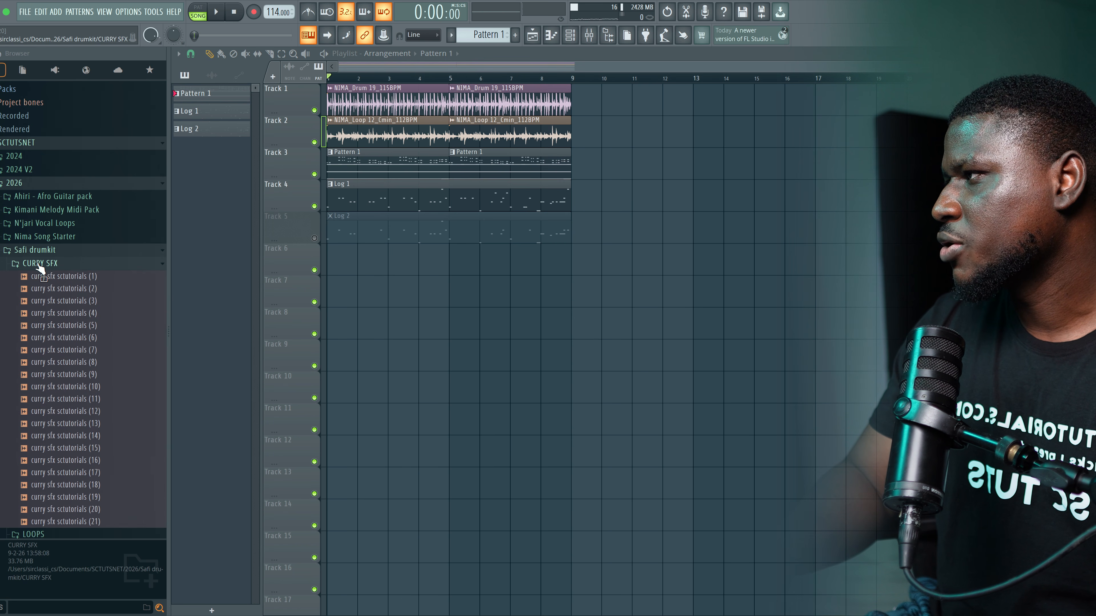
scroll(32, 434, "down", 1)
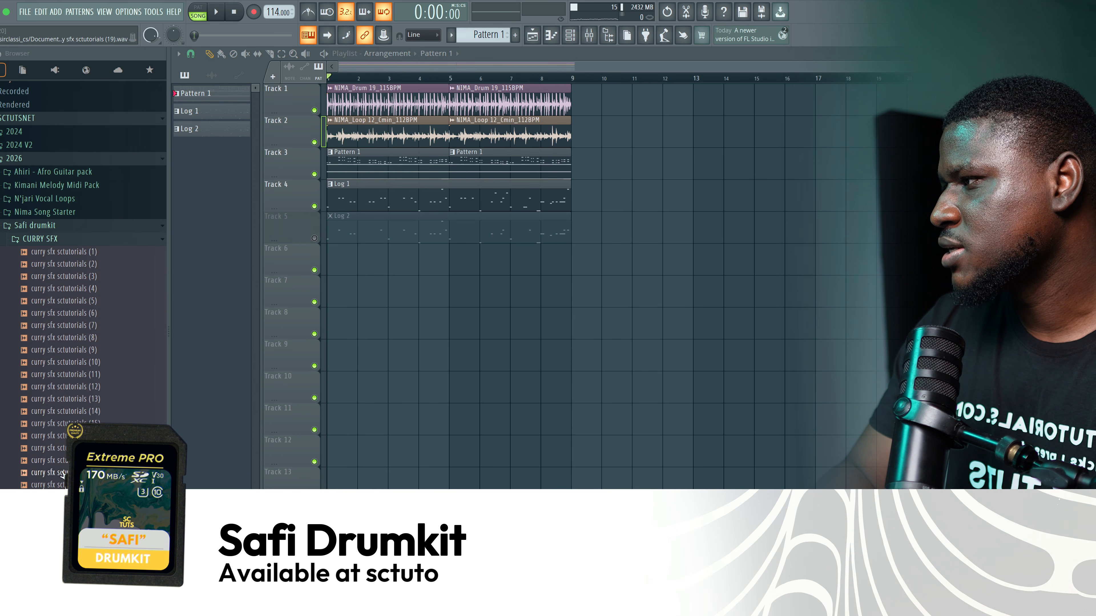
left_click(57, 461)
left_click(60, 424)
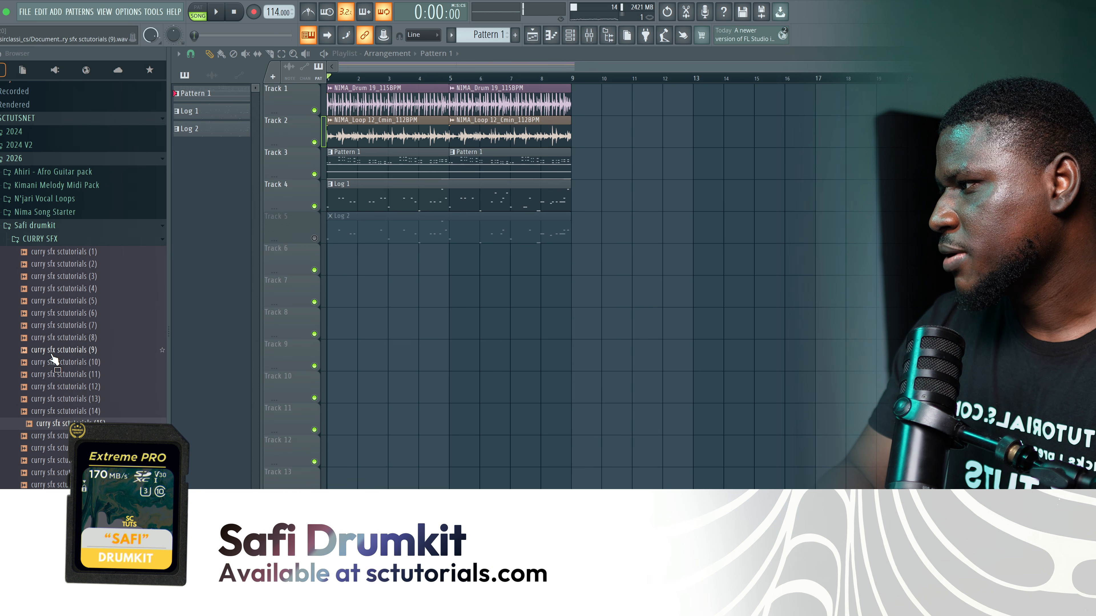
left_click(49, 313)
left_click(49, 288)
left_click(56, 255)
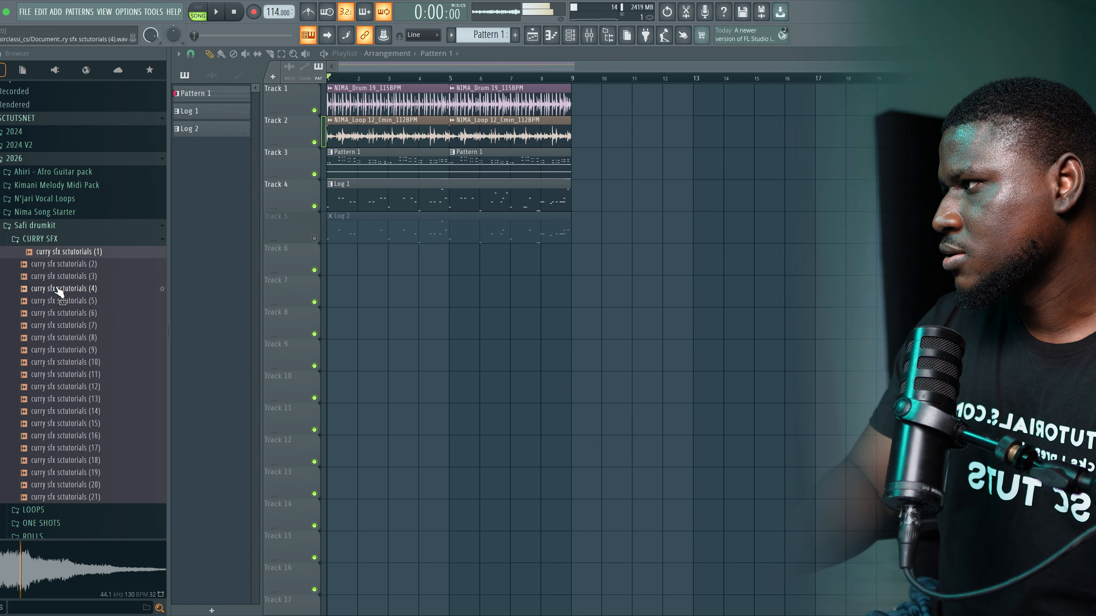
left_click(60, 301)
Place curry sfx sctutorials (5) on Track 7 at bar 1, stretched to four bars with the Stretch time-stretching mode.
left_click_drag(99, 310, 371, 291)
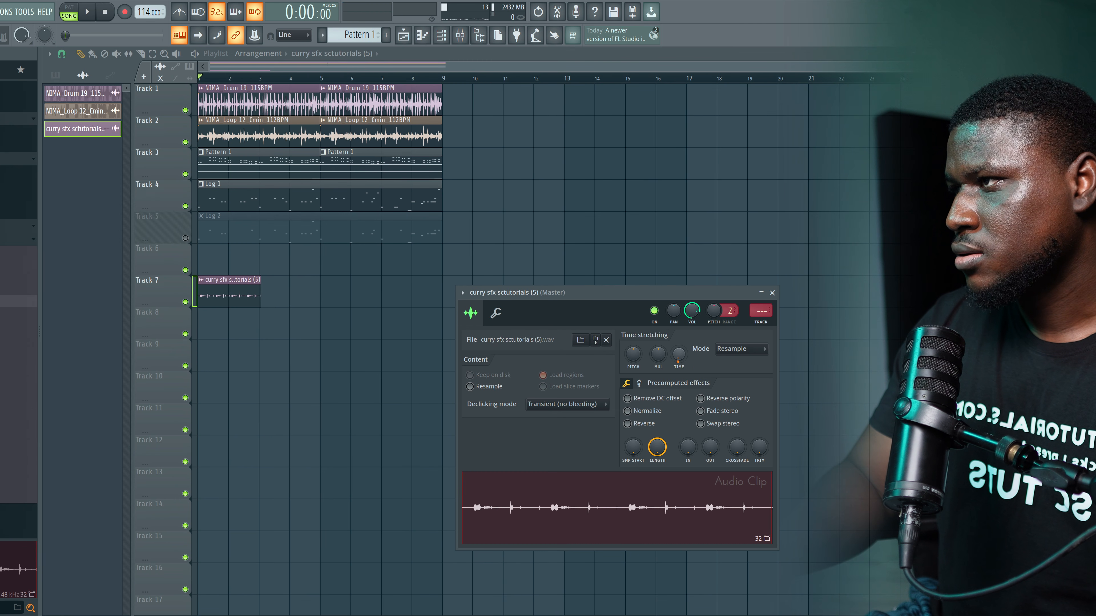
left_click(751, 350)
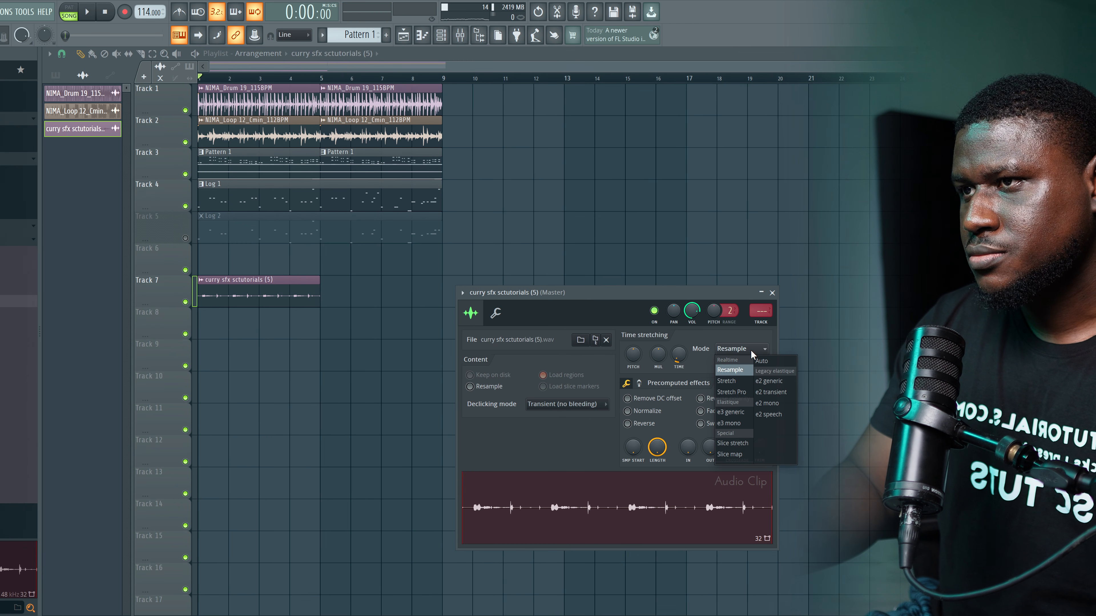
left_click(737, 382)
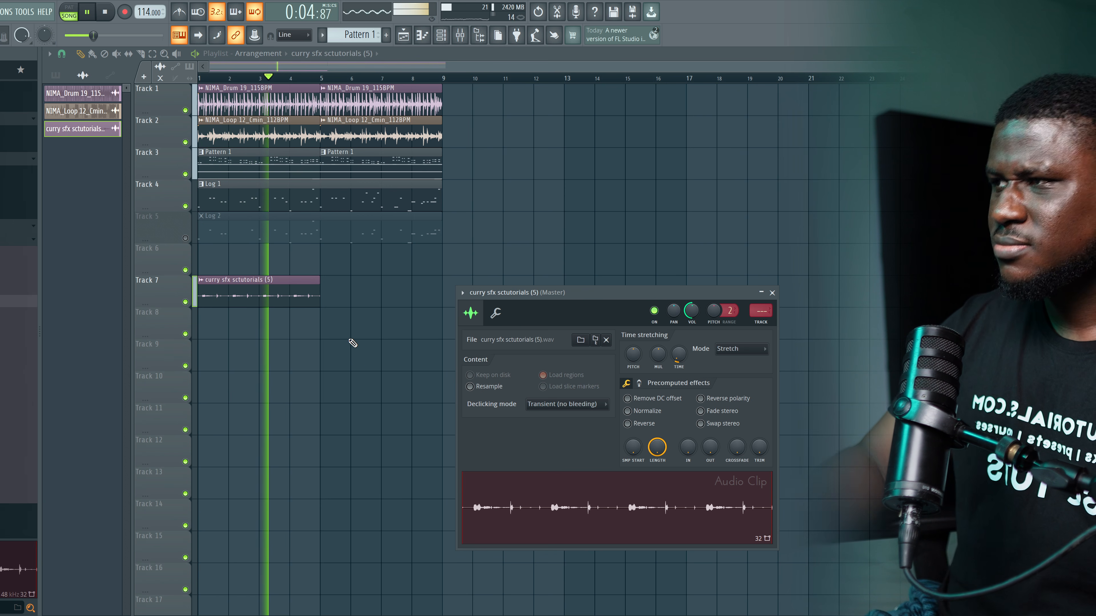
Duplicate the curry sfx clip on Track 7 into bars 5 to 8 and check its channel settings during playback.
left_click(285, 302)
key("ctrl+b")
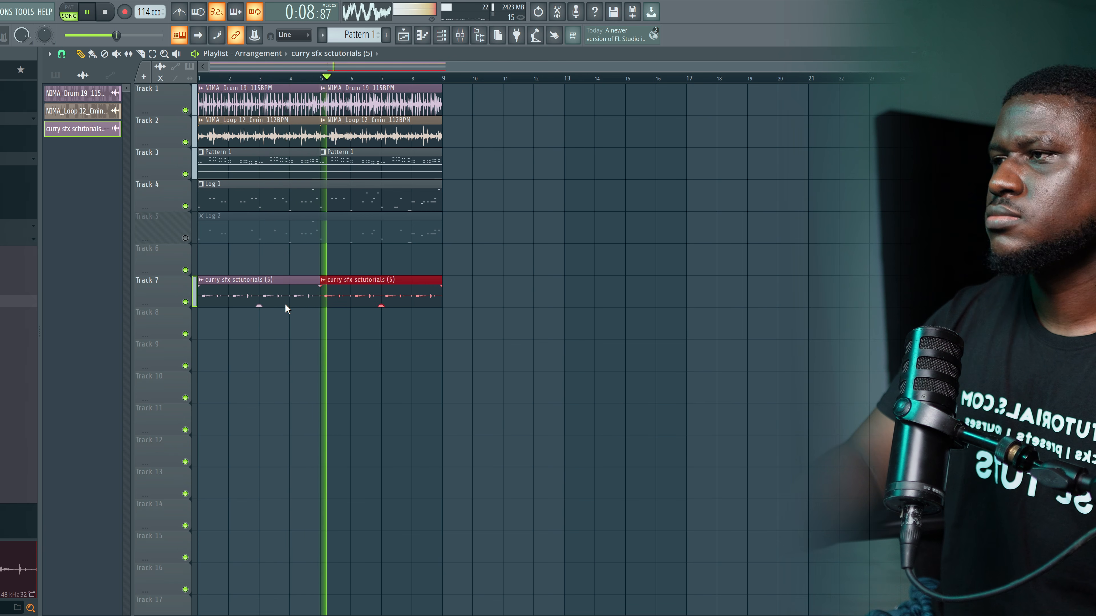
double_click(397, 279)
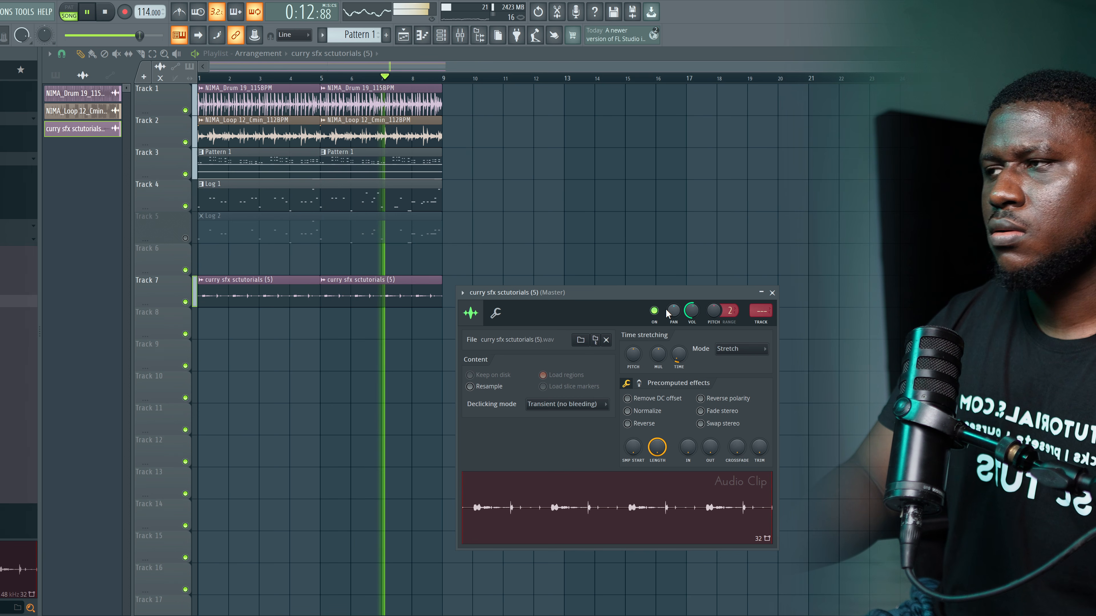
left_click(344, 294)
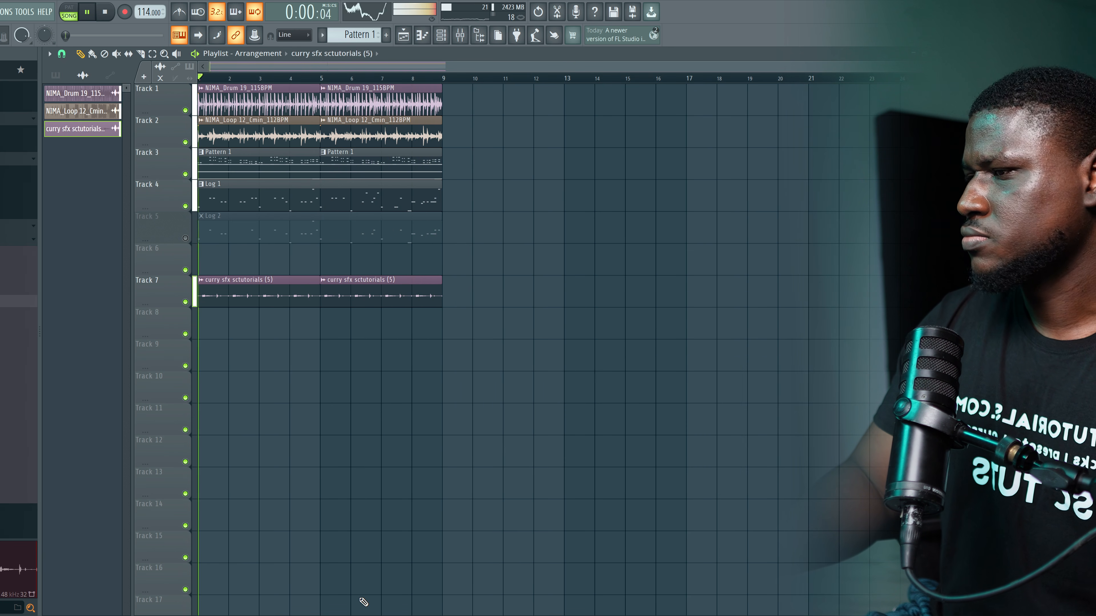
Split Pattern 1 by channel into separate patterns.
left_click(200, 156)
right_click(67, 98)
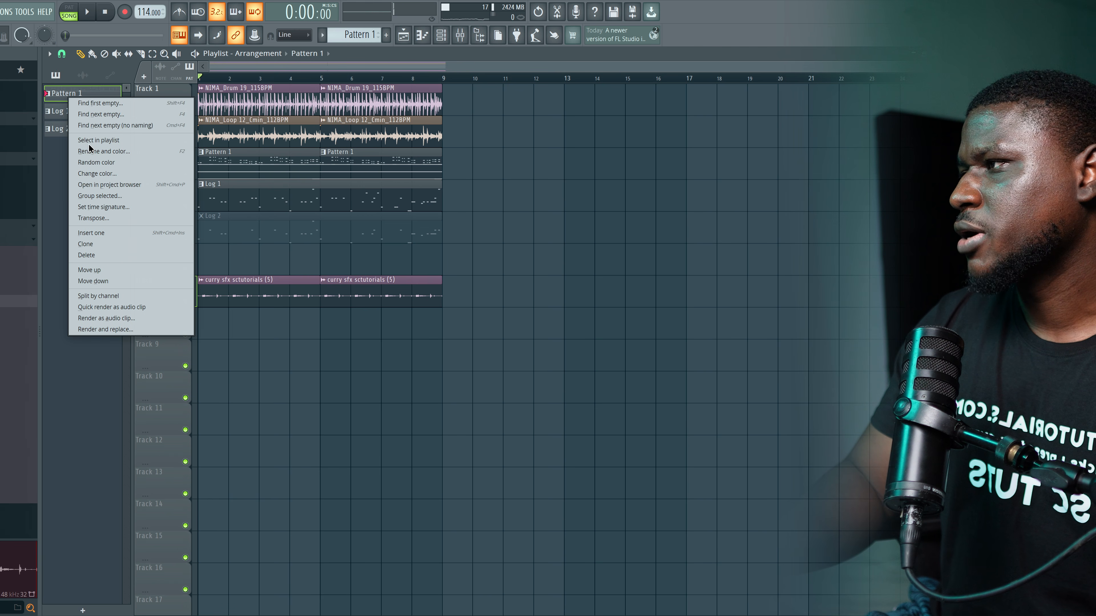
left_click(119, 295)
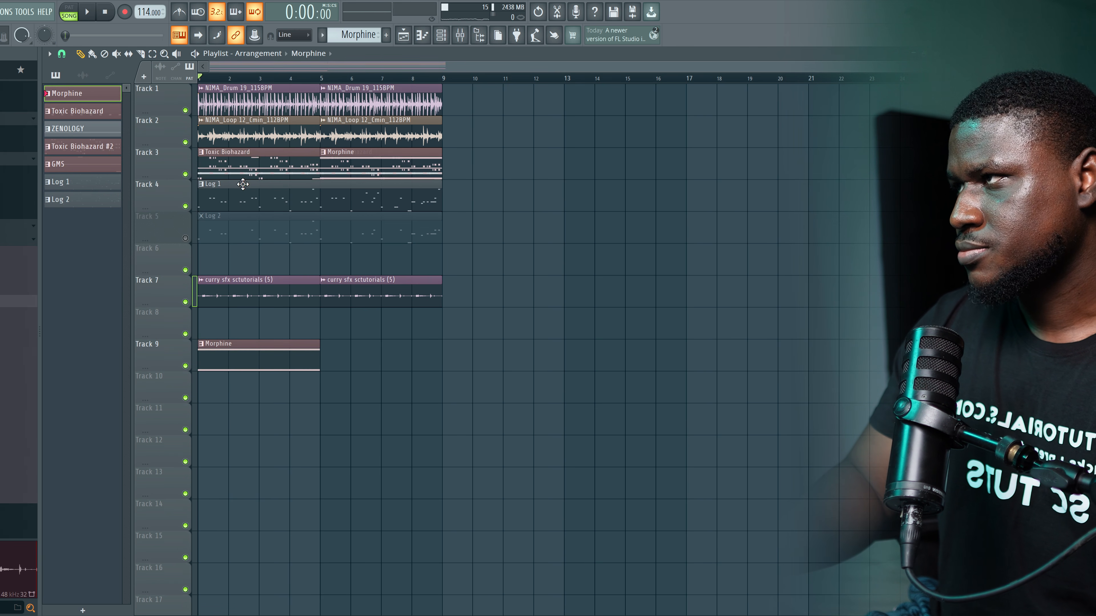
Arrange the Morphine, Toxic Biohazard, ZENOLOGY, Toxic Biohazard #2 and GMS clips on Tracks 9 to 13, and duplicate them into bars 5 to 8.
left_click_drag(215, 436, 216, 410)
left_click_drag(219, 153, 230, 440)
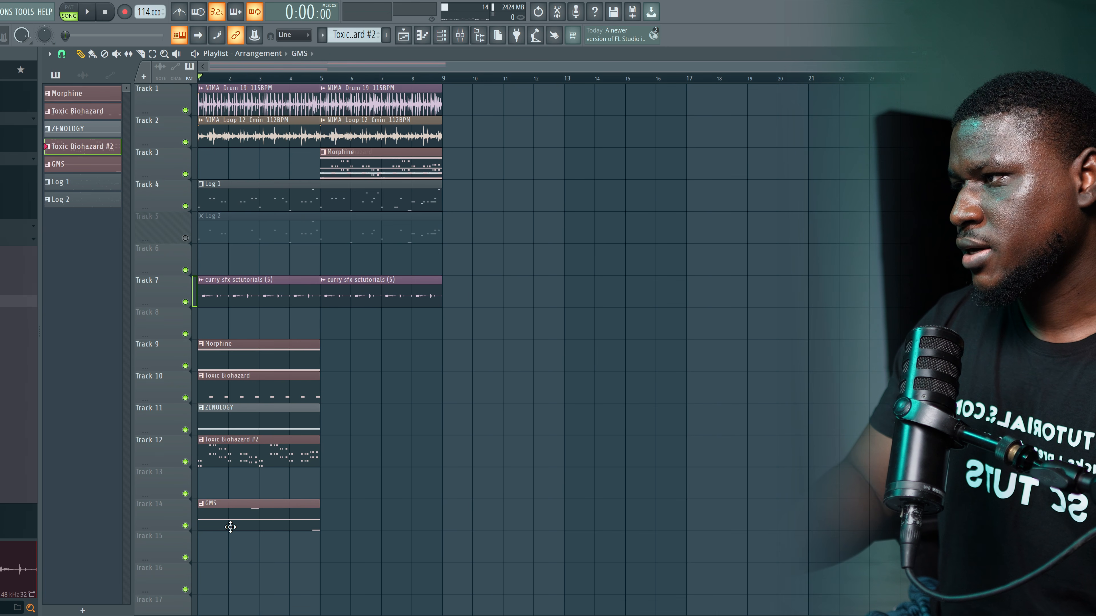
left_click_drag(230, 527, 232, 477)
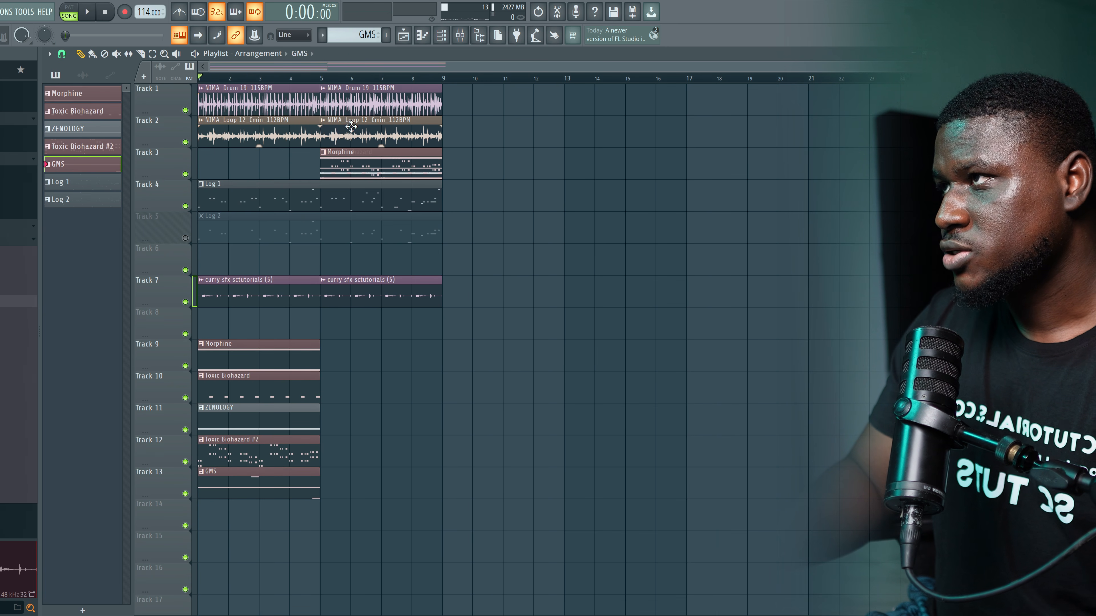
left_click_drag(330, 345, 198, 496)
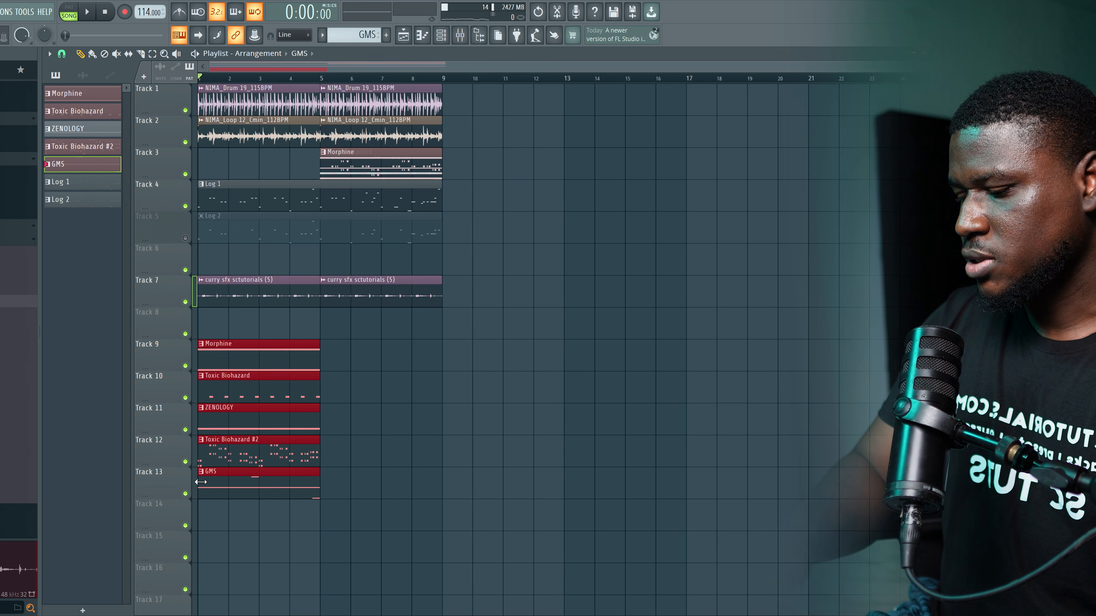
key("ctrl+b")
Unmute Track 5 and select all clips in the playlist.
left_click(186, 238)
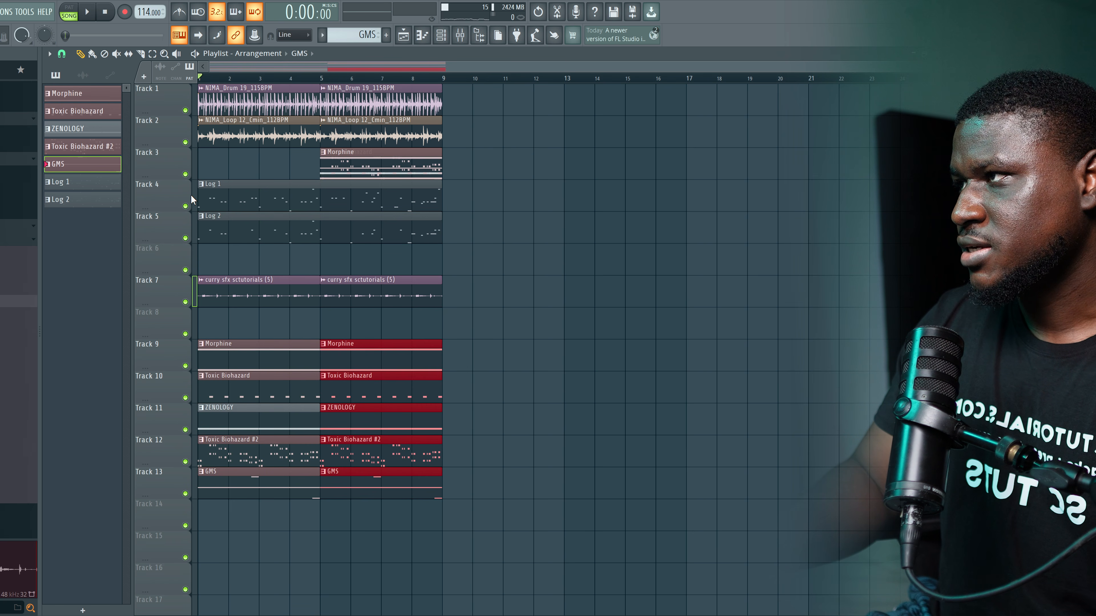
key("ctrl+a")
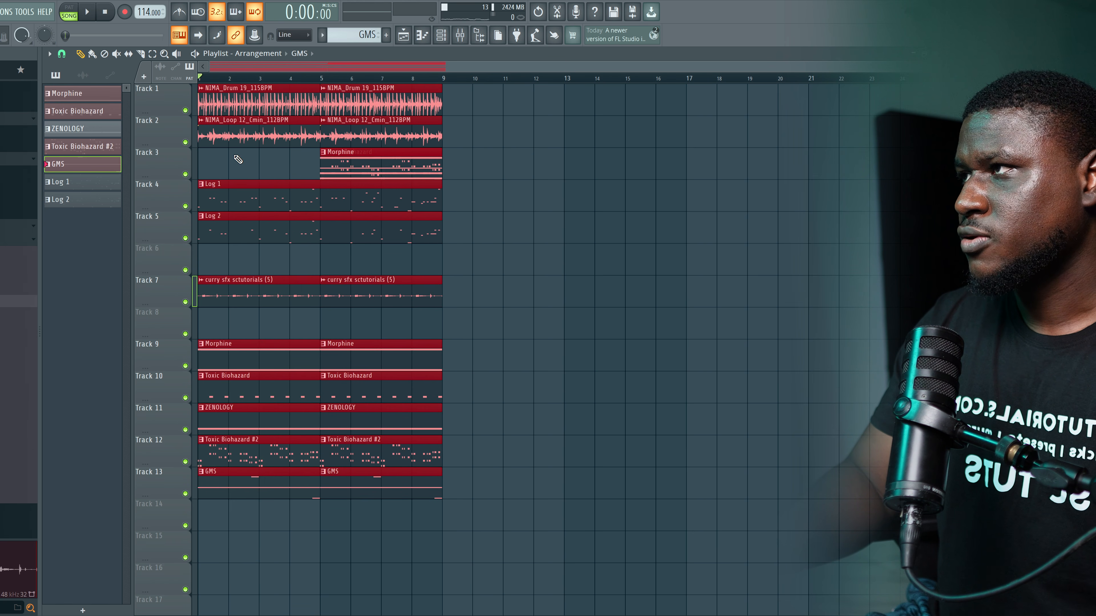
left_click_drag(229, 109, 293, 110)
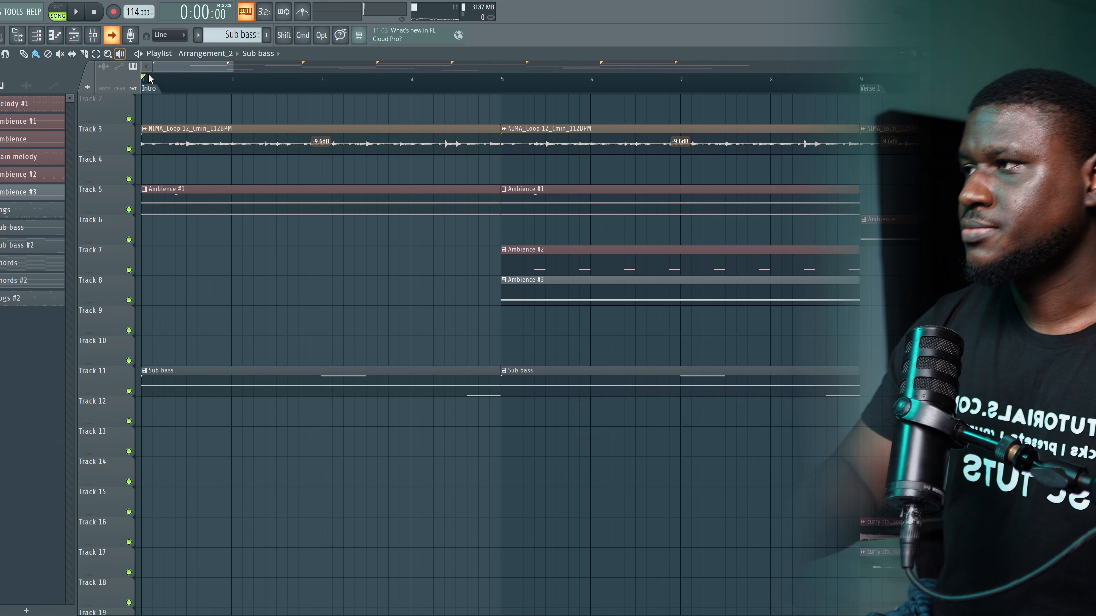
Play the full arrangement from the Intro marker and follow its layers through to Verse 1.
key("space")
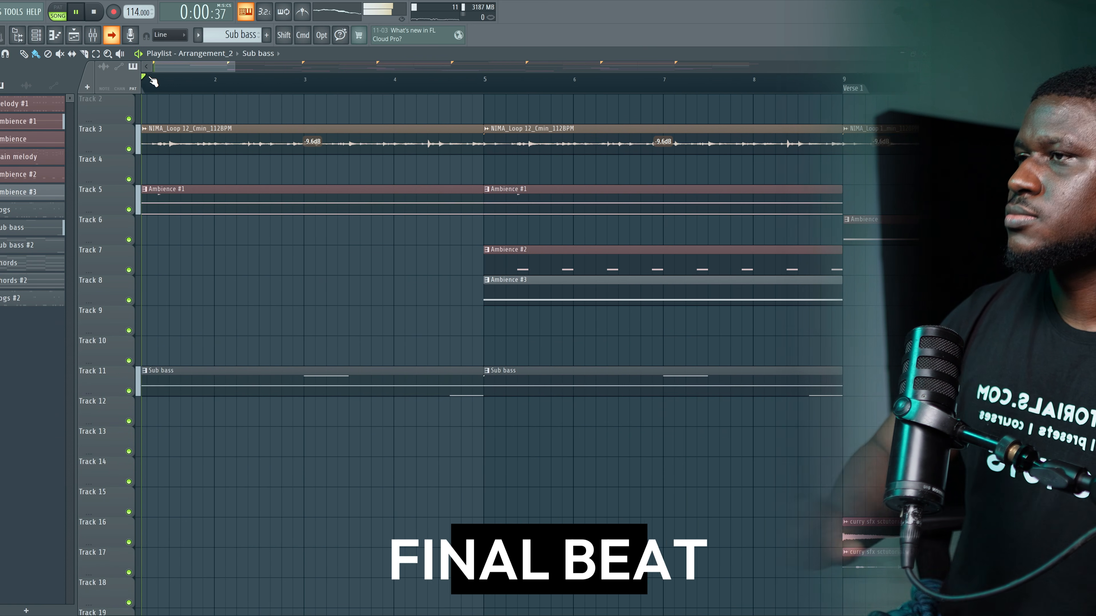
scroll(247, 215, "up", 1)
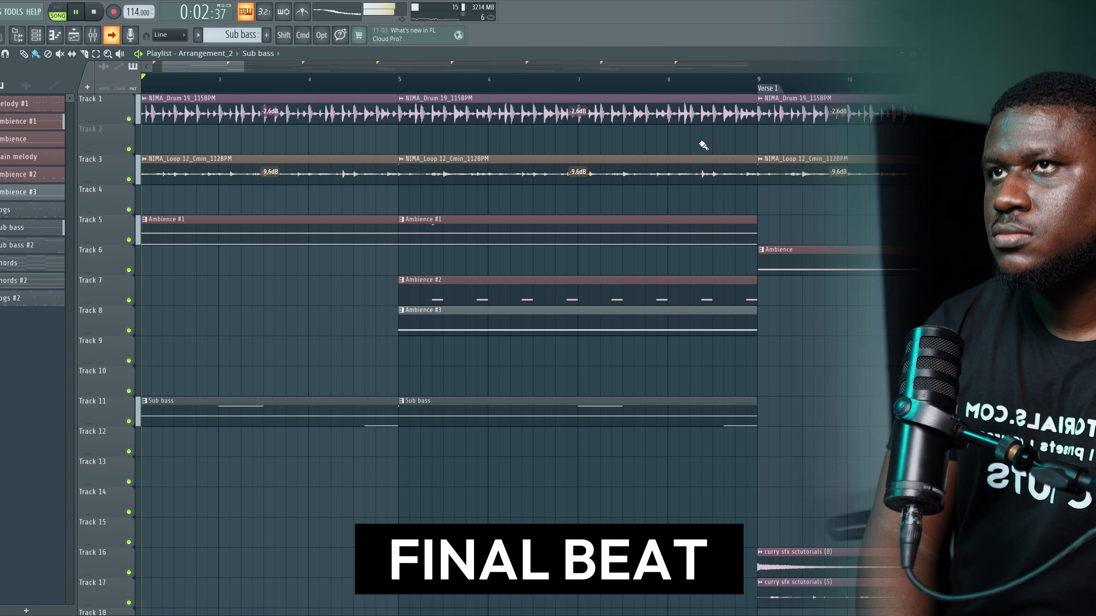
left_click_drag(924, 80, 924, 86)
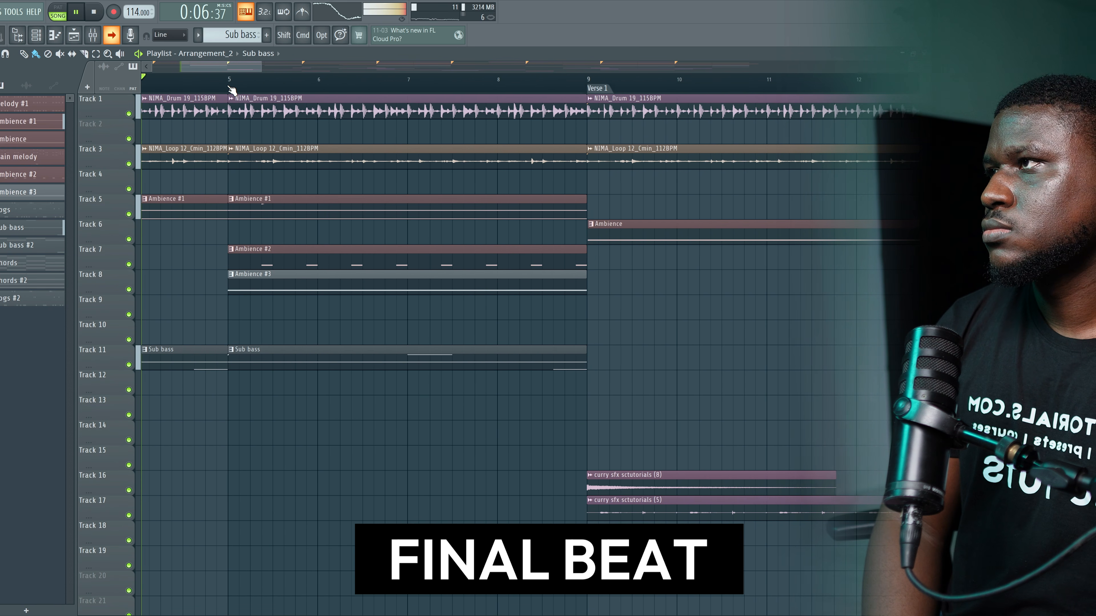
scroll(232, 90, "down", 2)
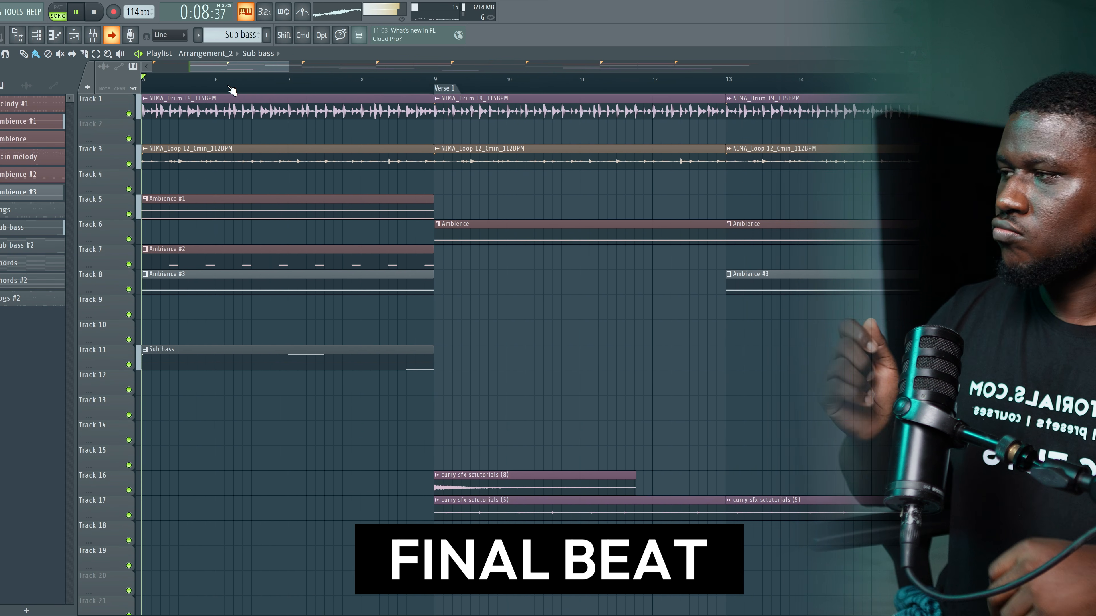